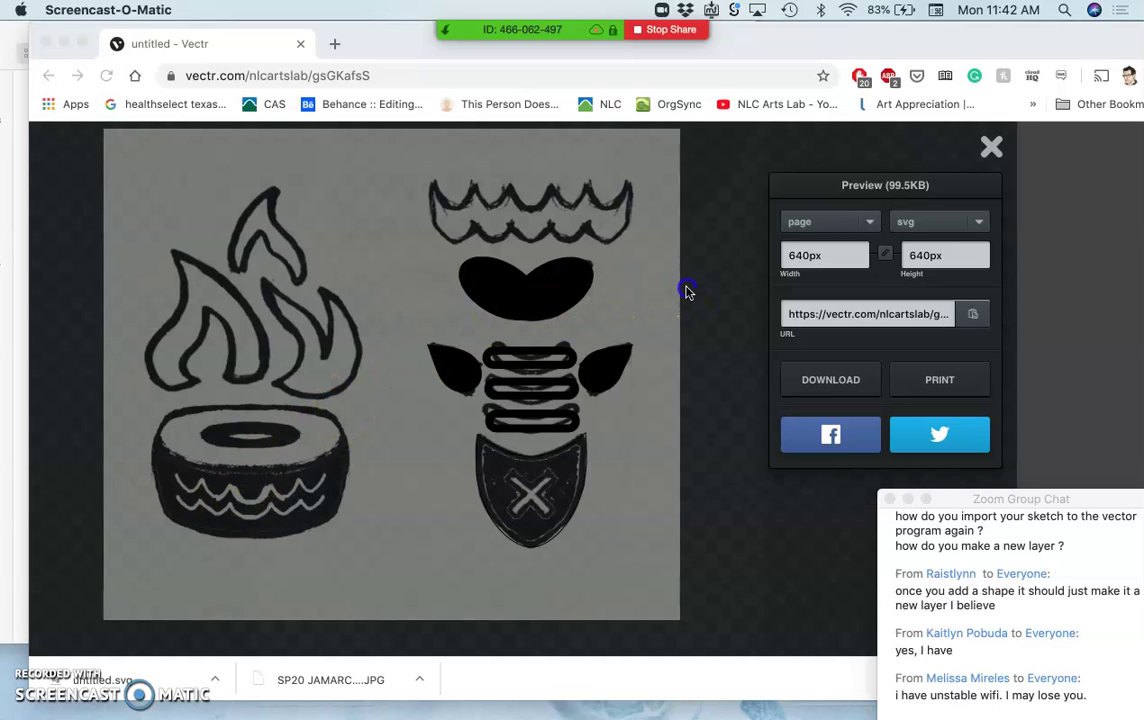
Close the export preview and hide the Image layer that holds the scanned sketch
click(991, 147)
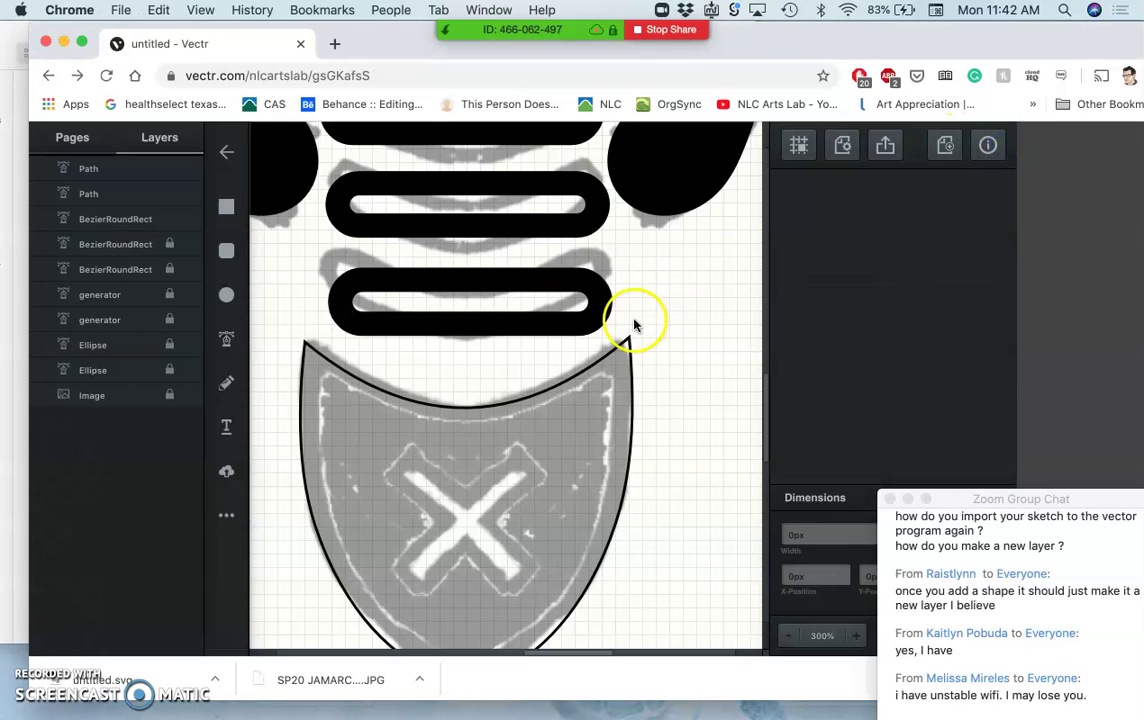
key(super+minus)
key(super+minus)
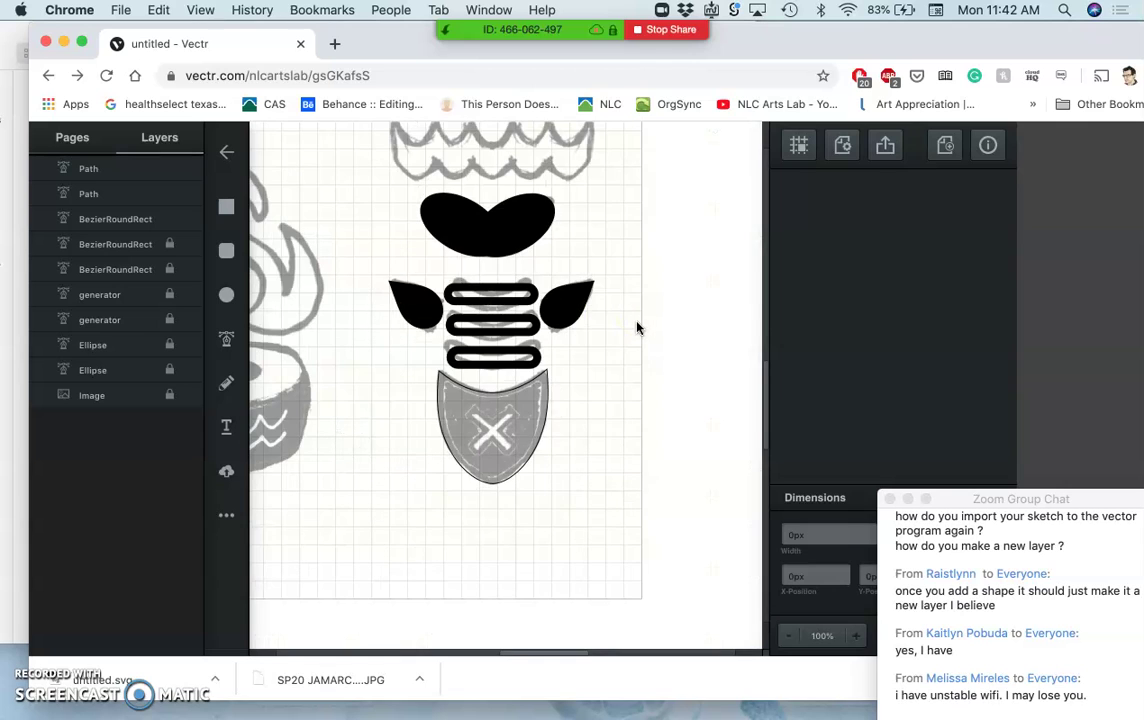
scroll(638, 328, up, 1)
scroll(638, 328, left, 1)
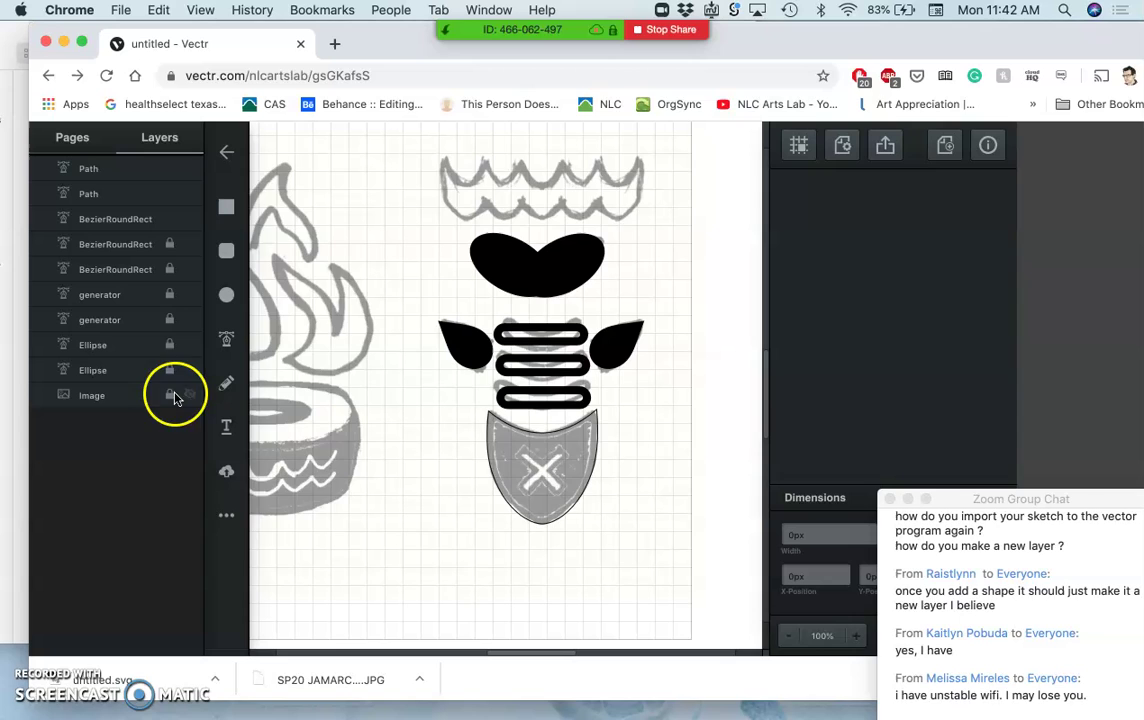
click(187, 395)
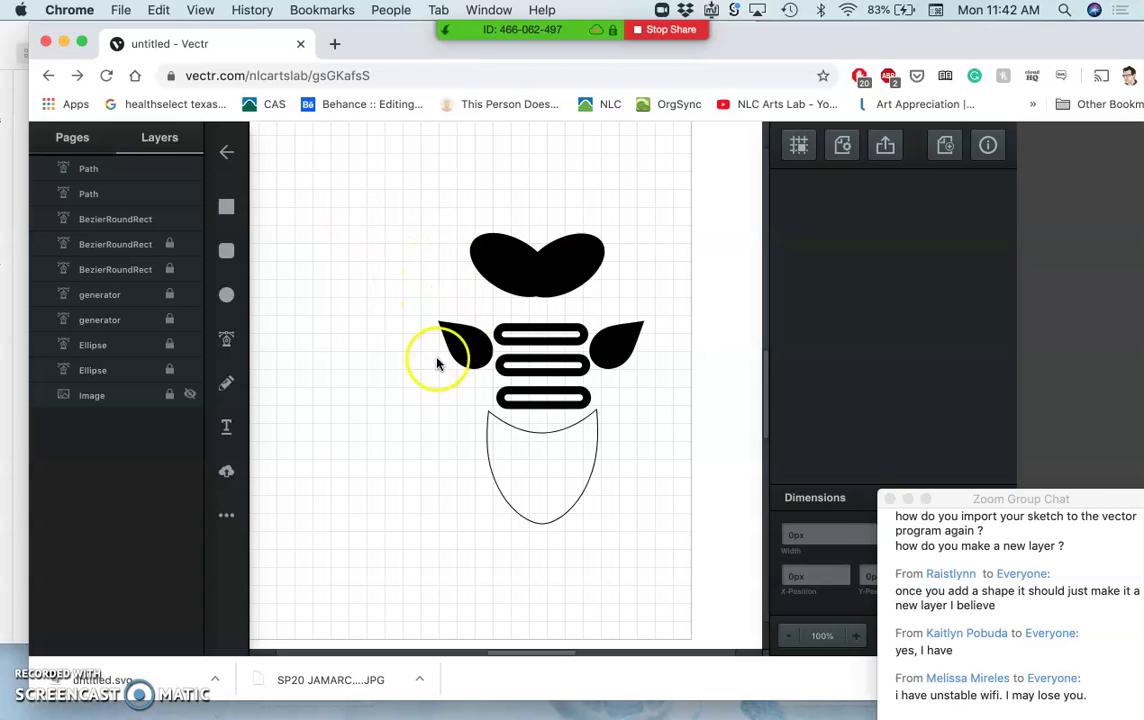
Move the group chat window aside to uncover the dimension settings, and leave the shield outline deselected
click(550, 432)
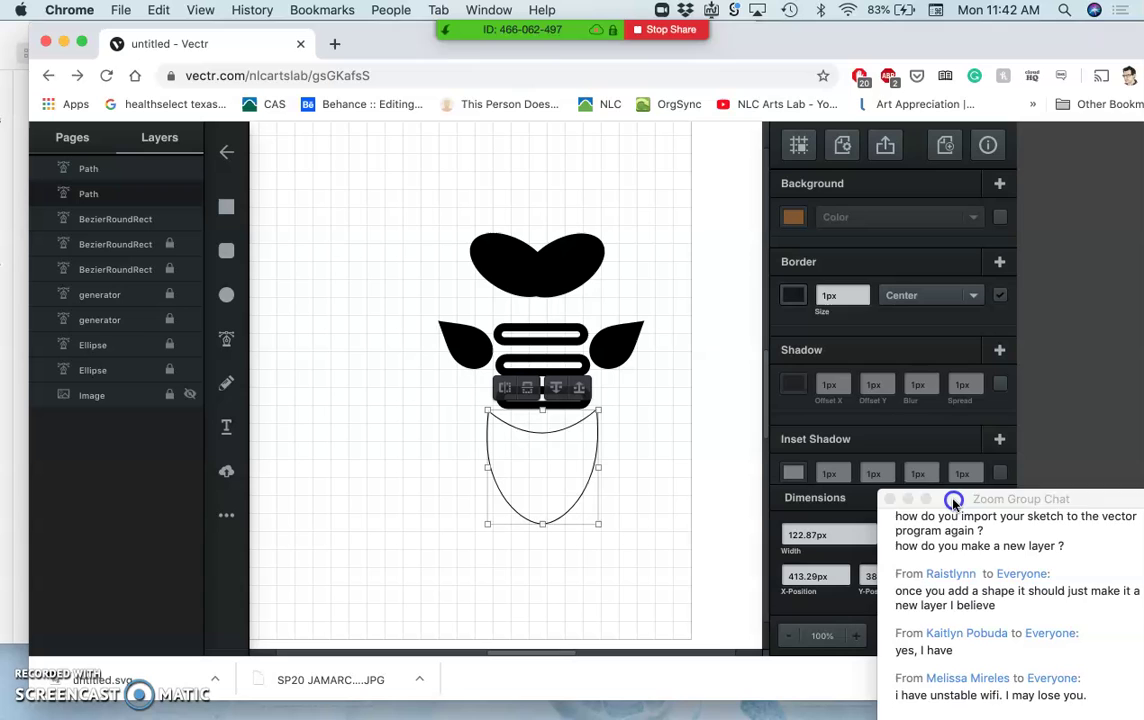
drag(953, 502, 1123, 442)
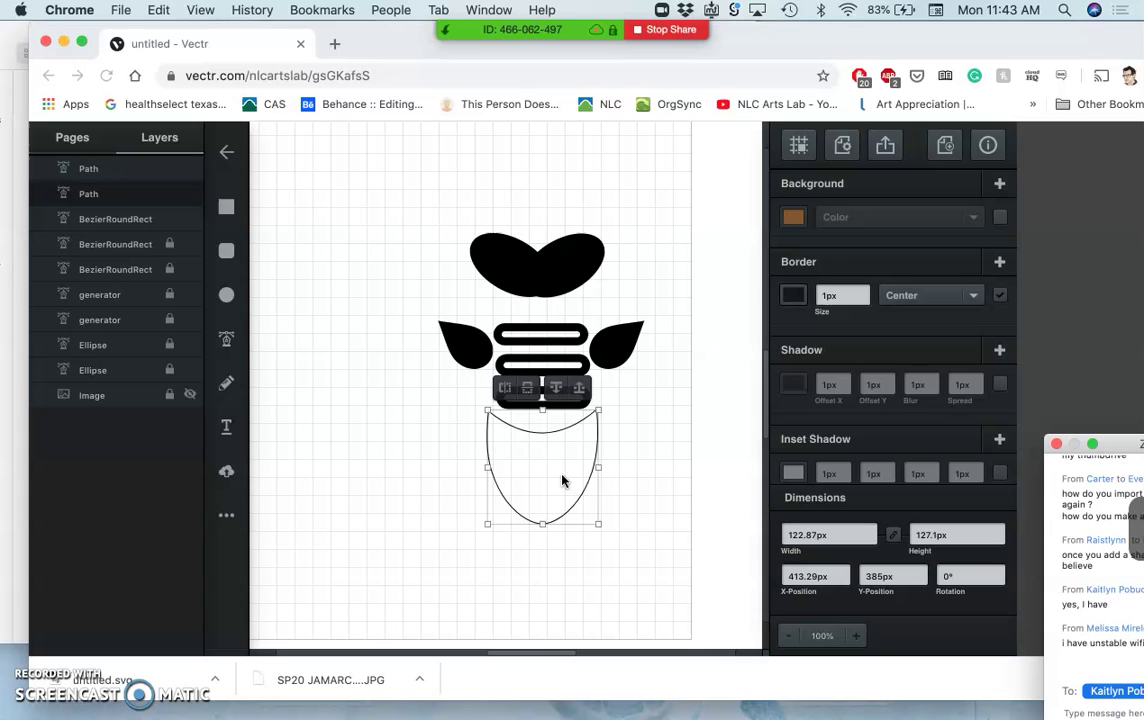
click(362, 240)
click(718, 160)
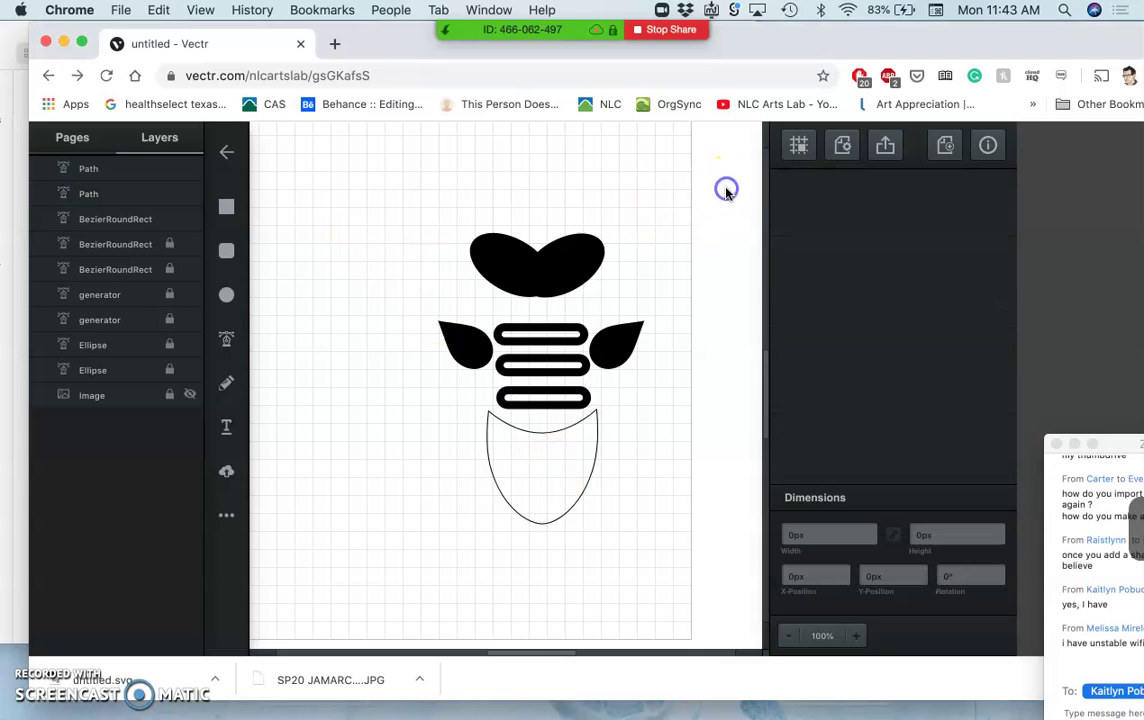
Fill the shield-shaped path with solid black (#000000) and turn off its border
click(546, 513)
click(539, 513)
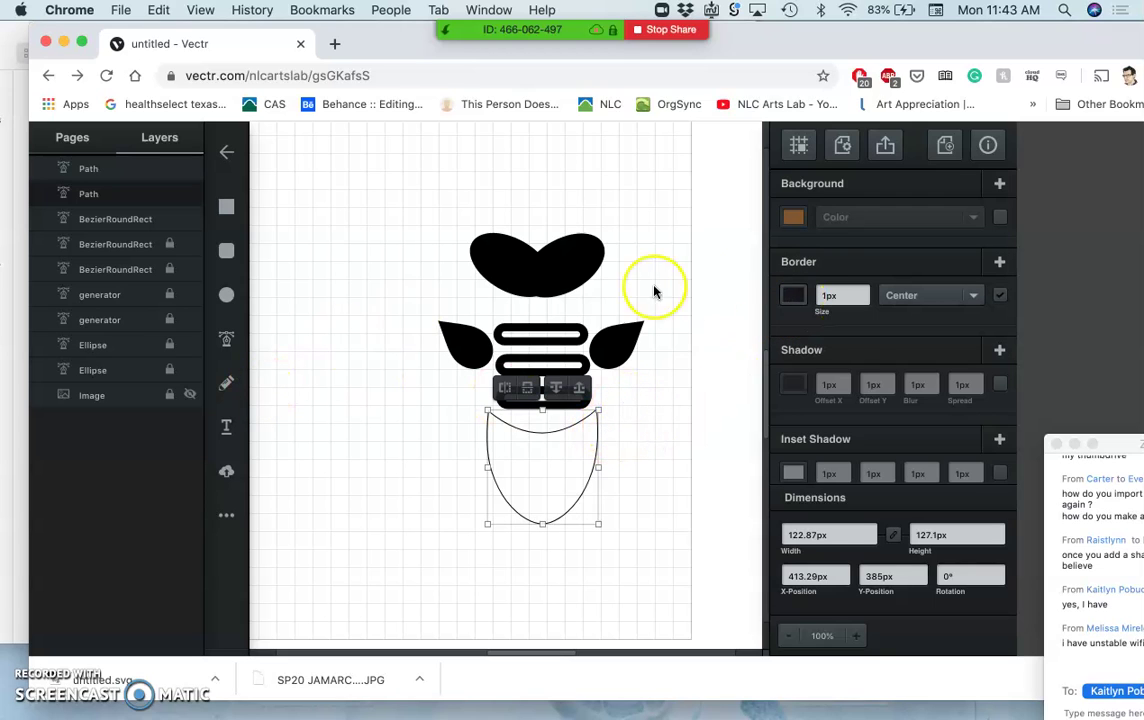
click(1001, 219)
click(793, 217)
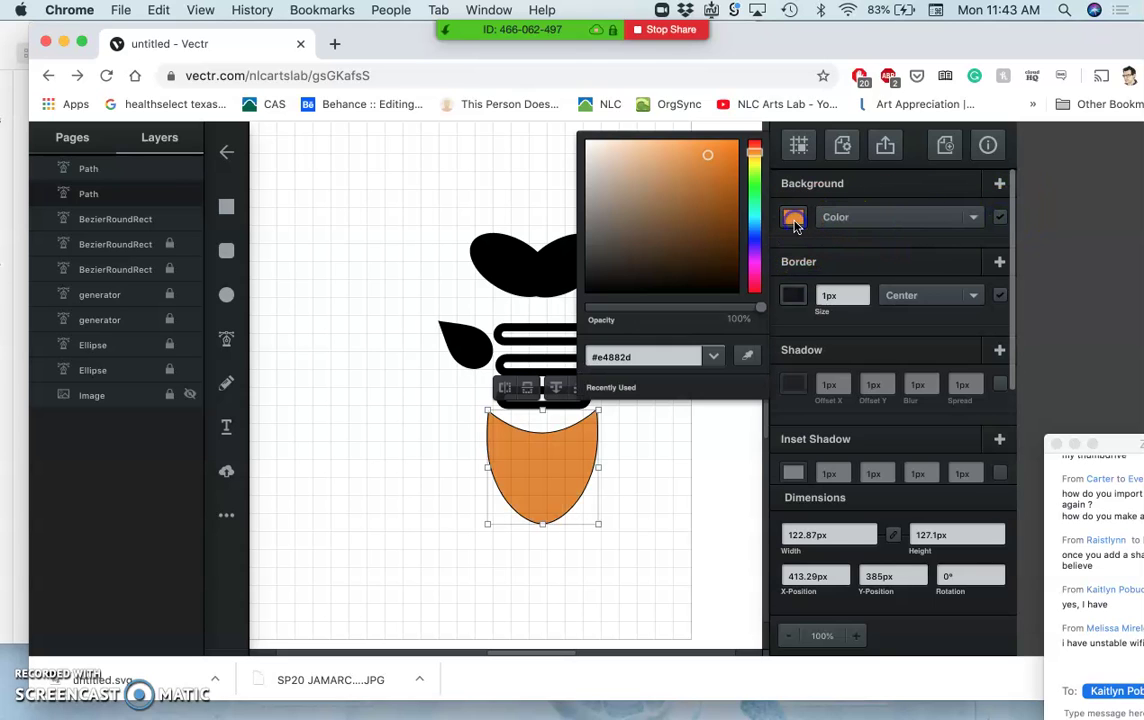
drag(652, 235, 566, 306)
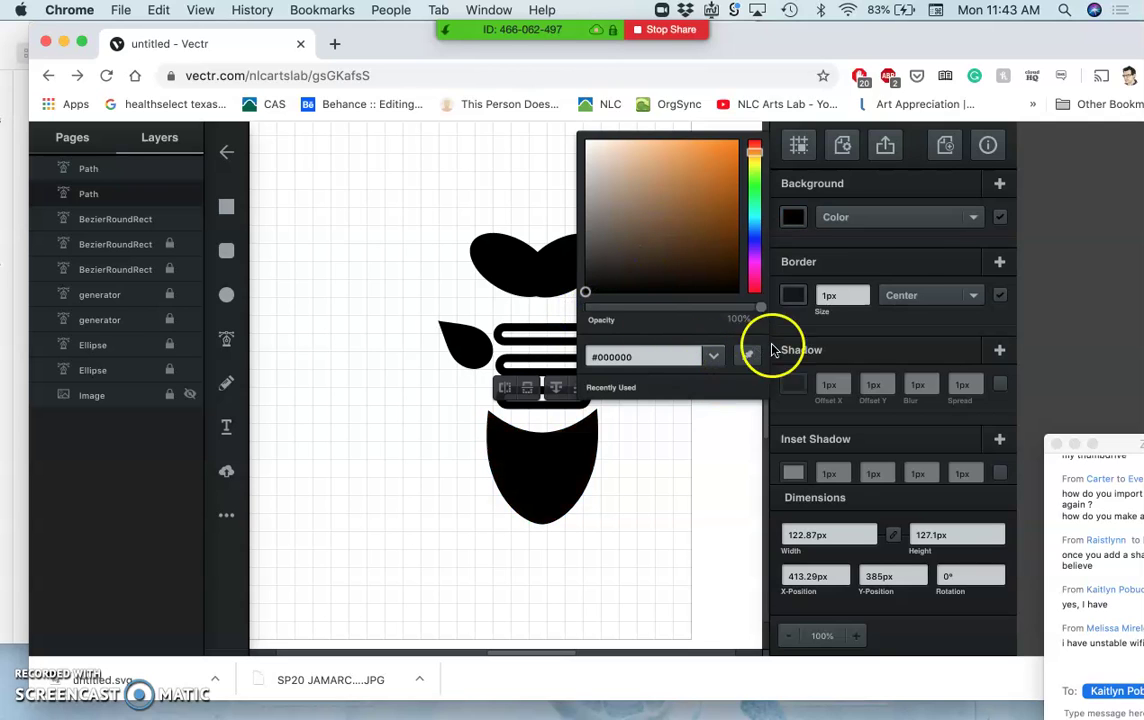
click(1001, 296)
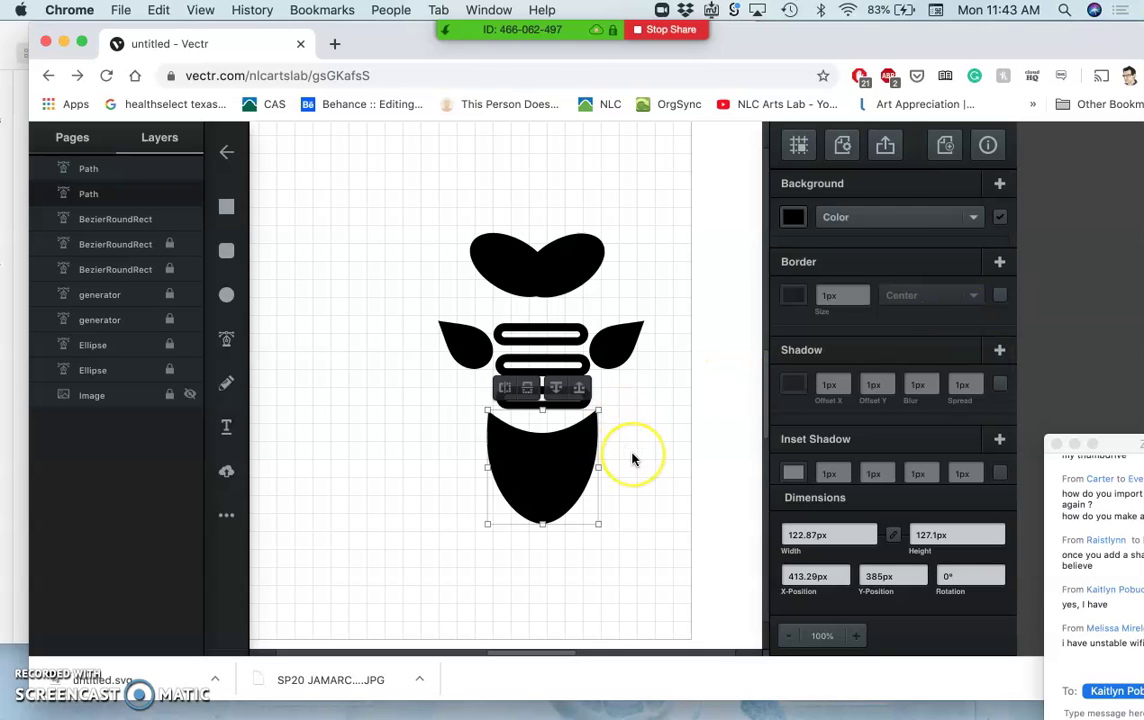
Show the sketch's Image layer again beneath the enlarged black shield
key(super+plus)
key(super+plus)
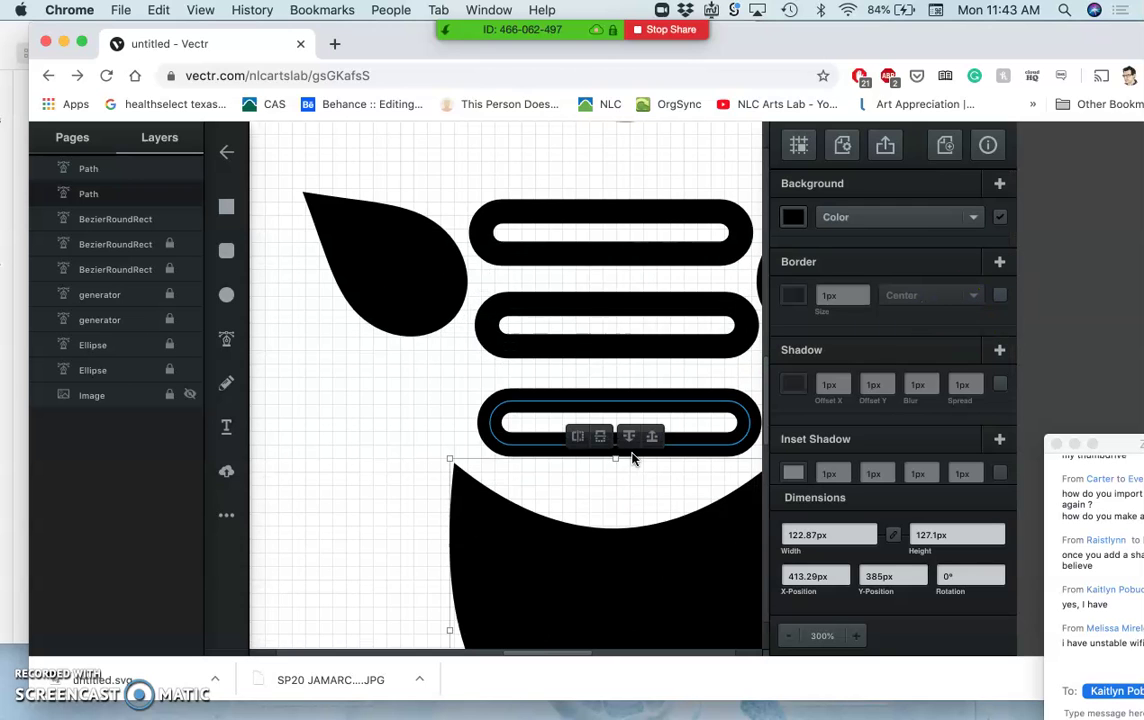
scroll(632, 459, down, 5)
scroll(632, 459, right, 3)
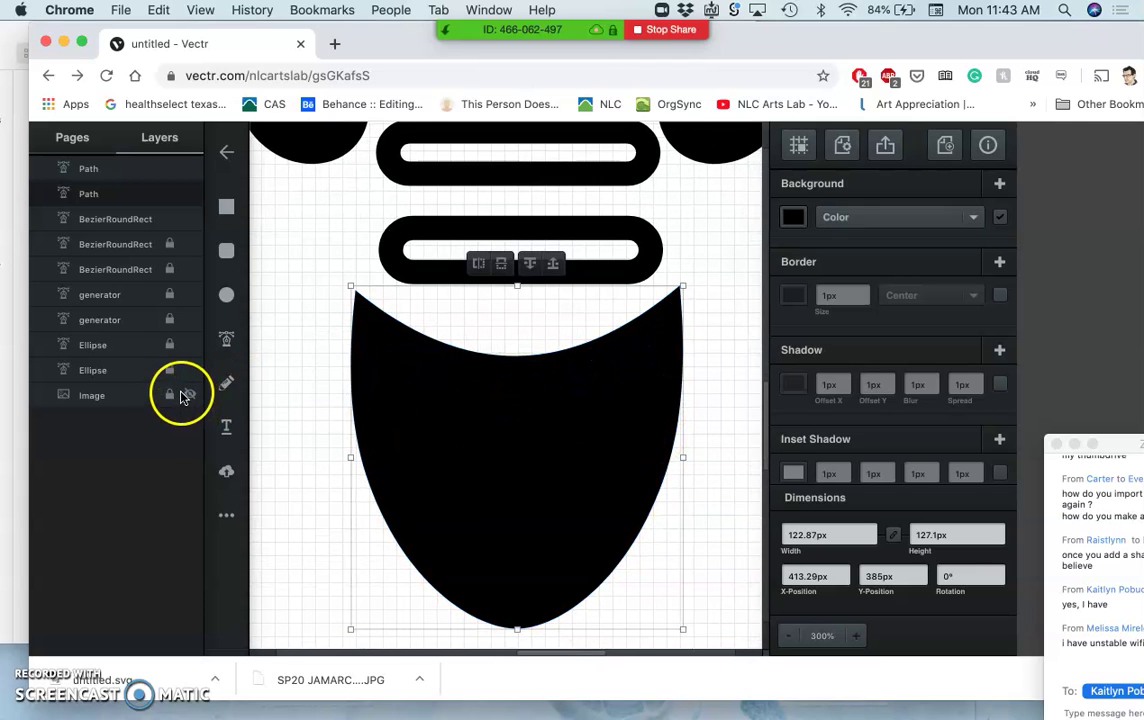
click(185, 396)
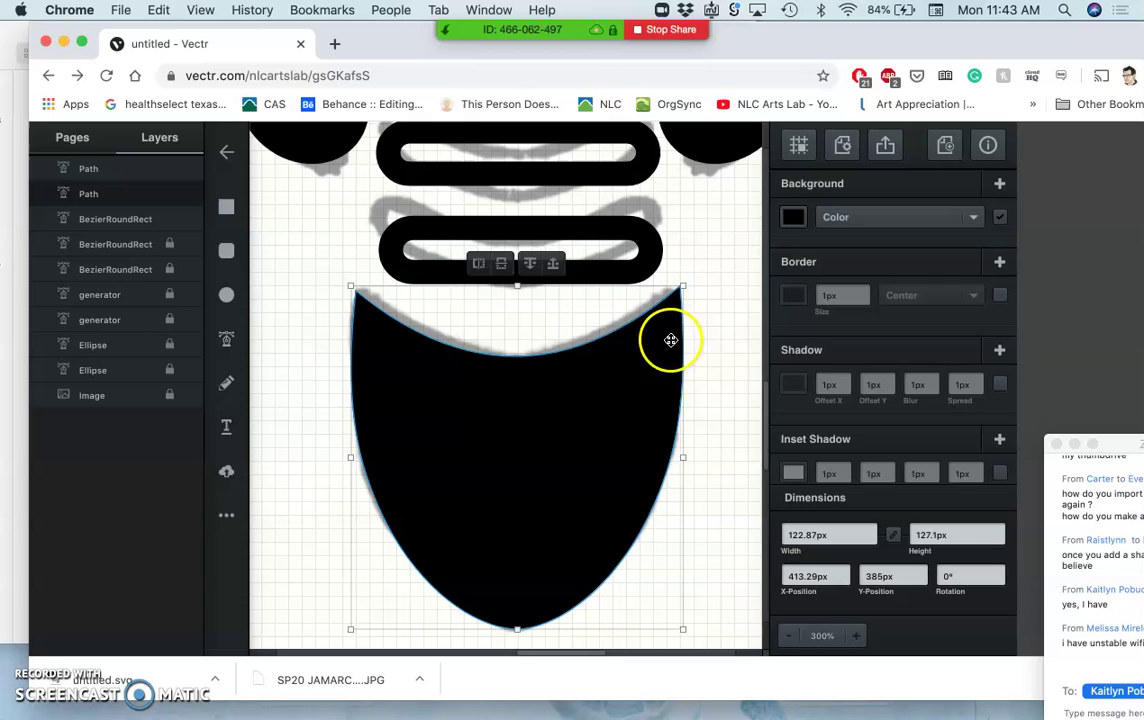
Toggle the shield path's visibility repeatedly to compare it with the sketch underneath, leaving it shown
click(190, 196)
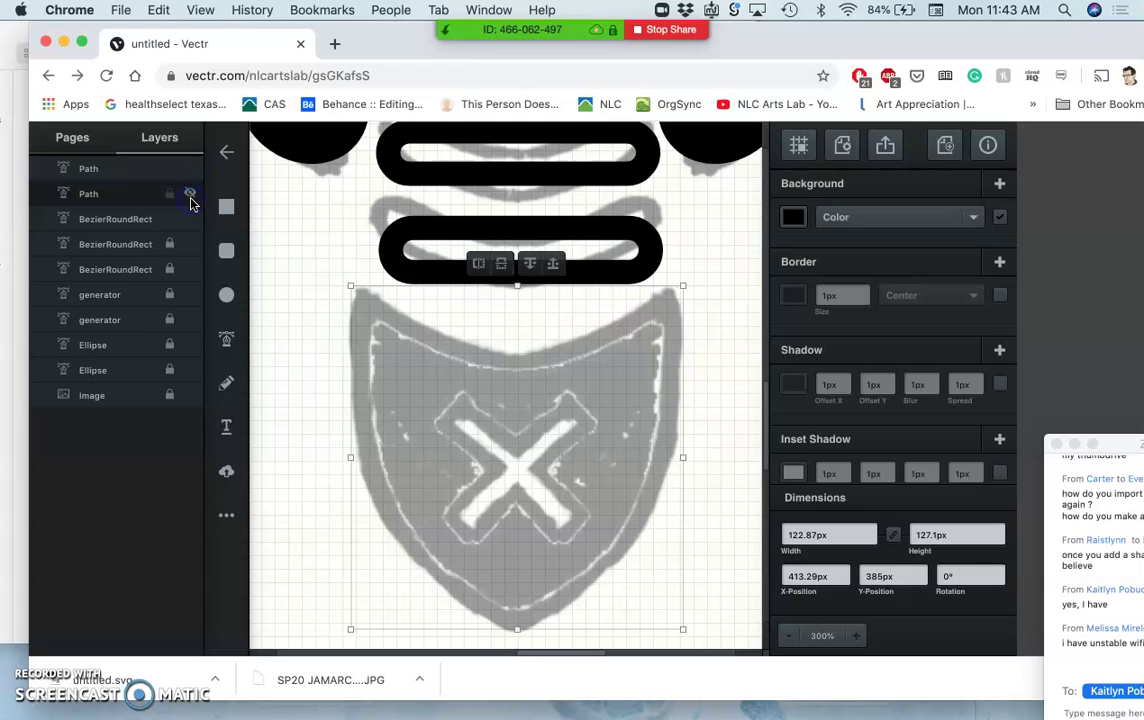
click(190, 196)
click(190, 196)
click(190, 194)
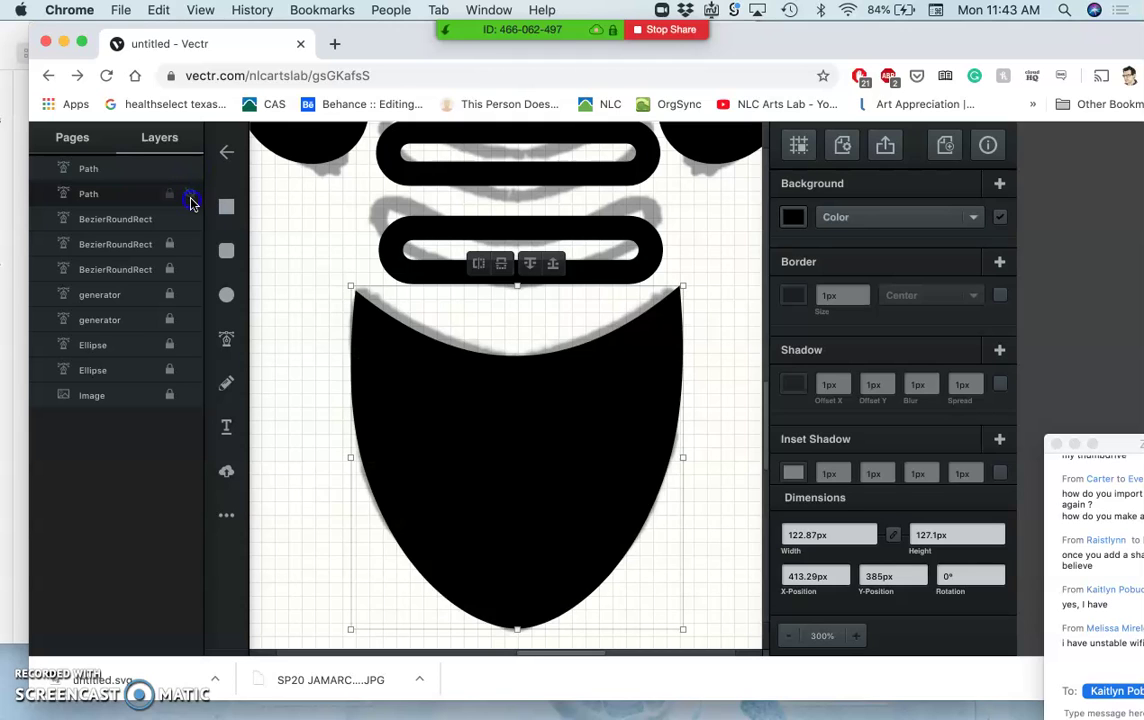
click(190, 194)
click(437, 338)
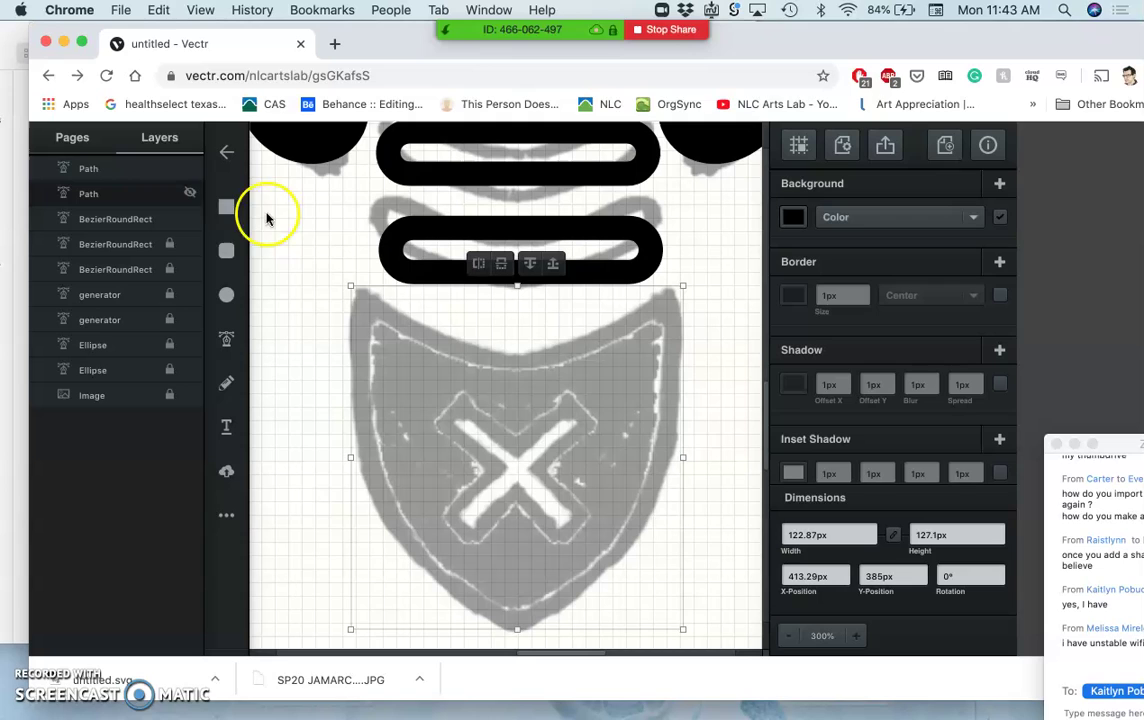
click(191, 194)
click(190, 195)
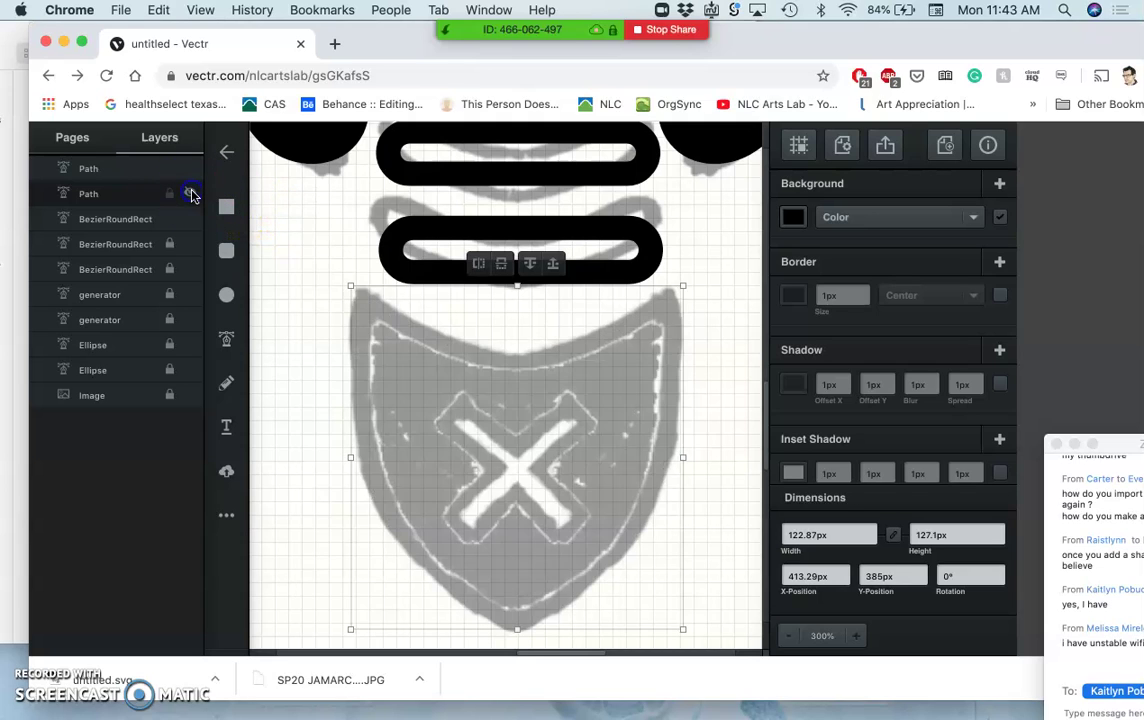
click(190, 195)
click(191, 195)
click(191, 195)
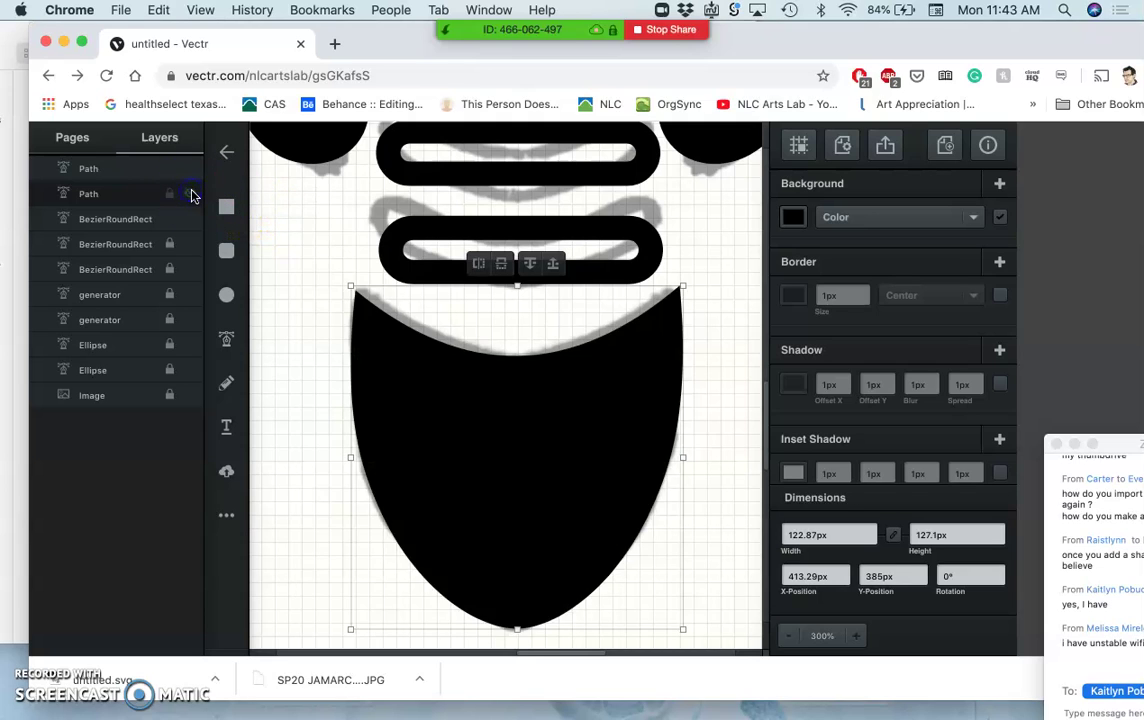
click(191, 195)
click(191, 195)
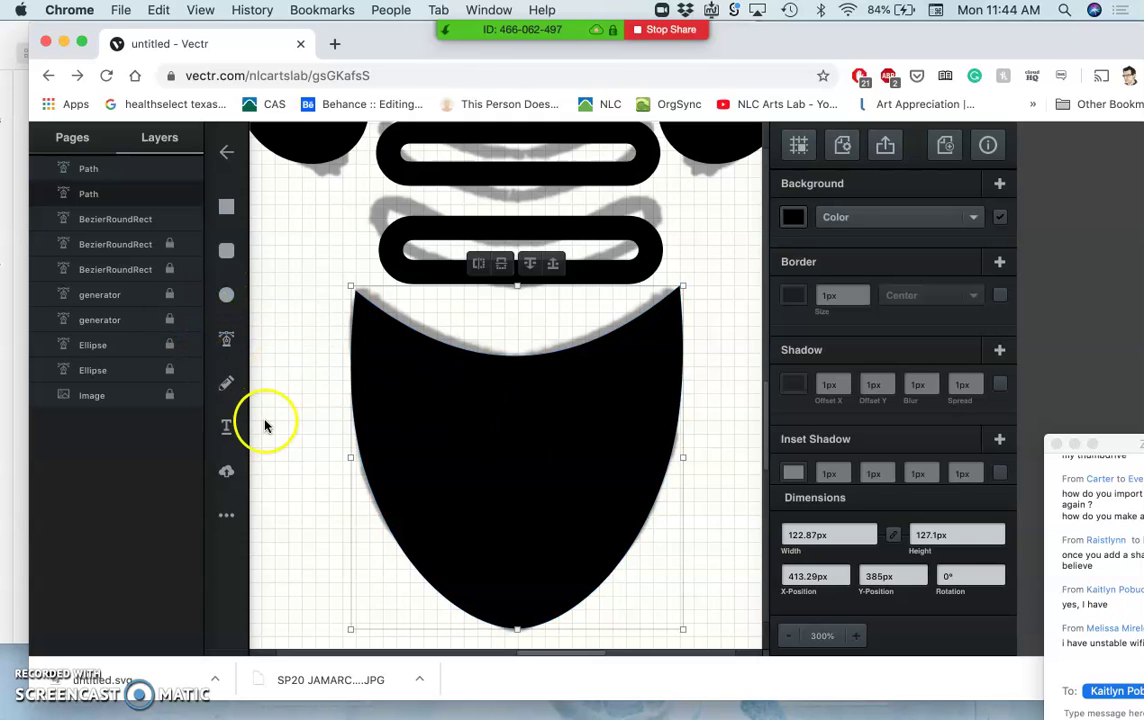
Draw an X shape about 51 px wide and high in the middle of the black shield and select it
click(512, 408)
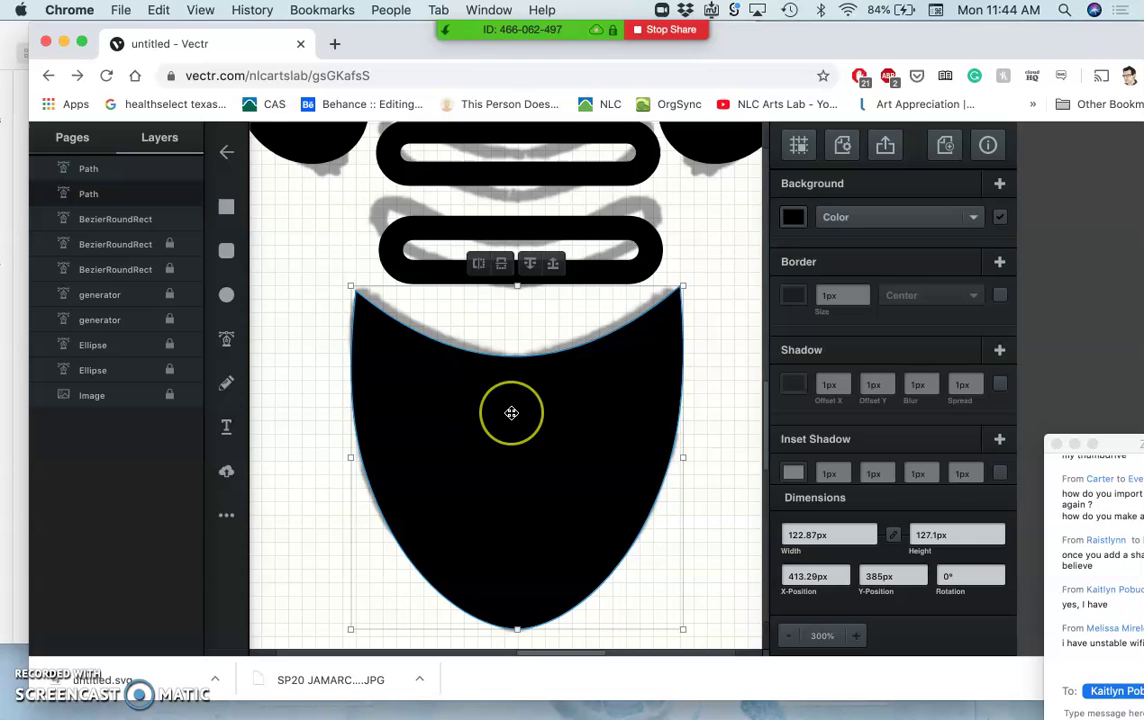
scroll(511, 412, down, 5)
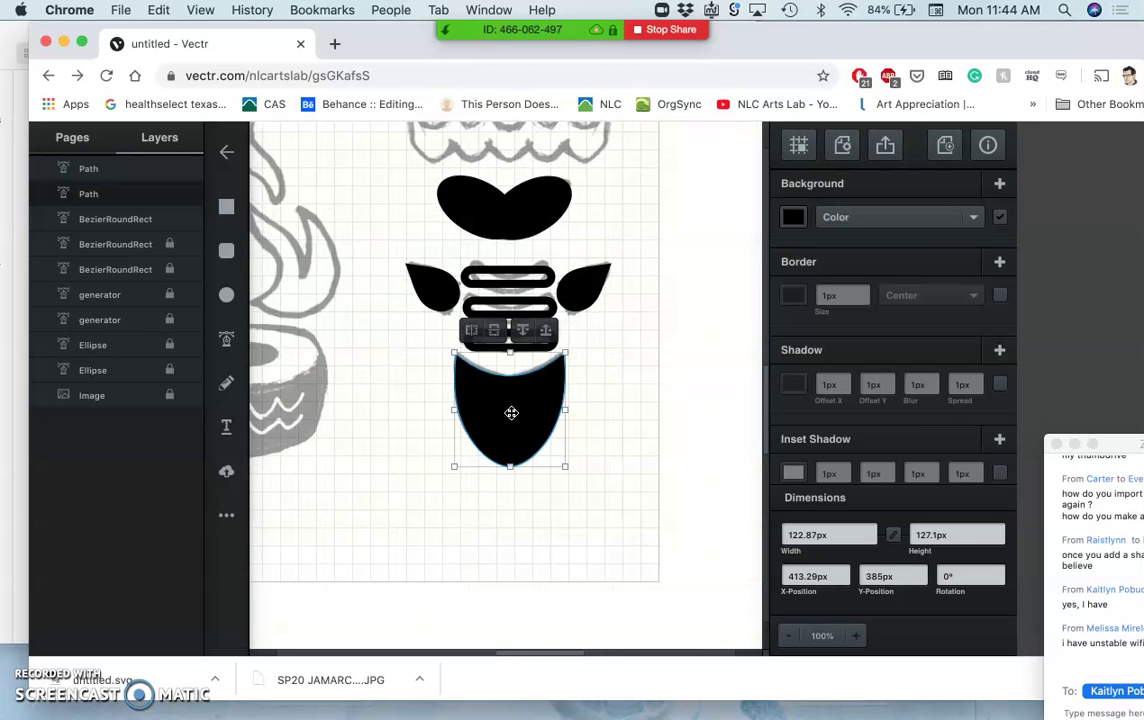
scroll(511, 412, up, 3)
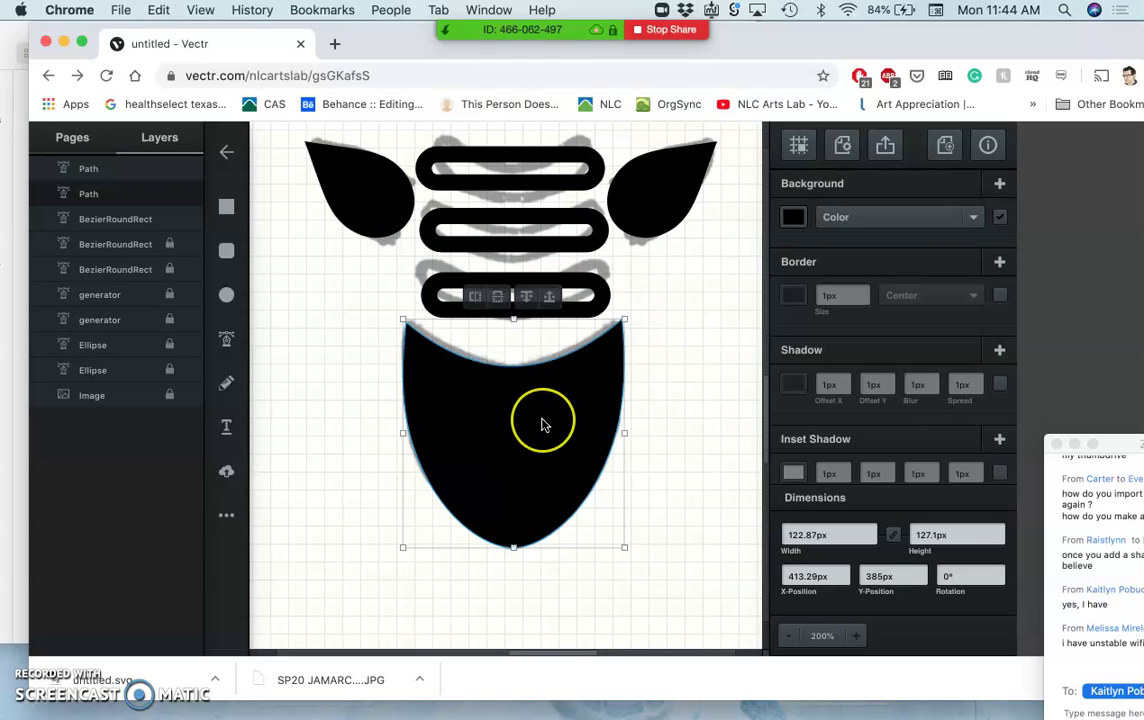
scroll(542, 425, up, 2)
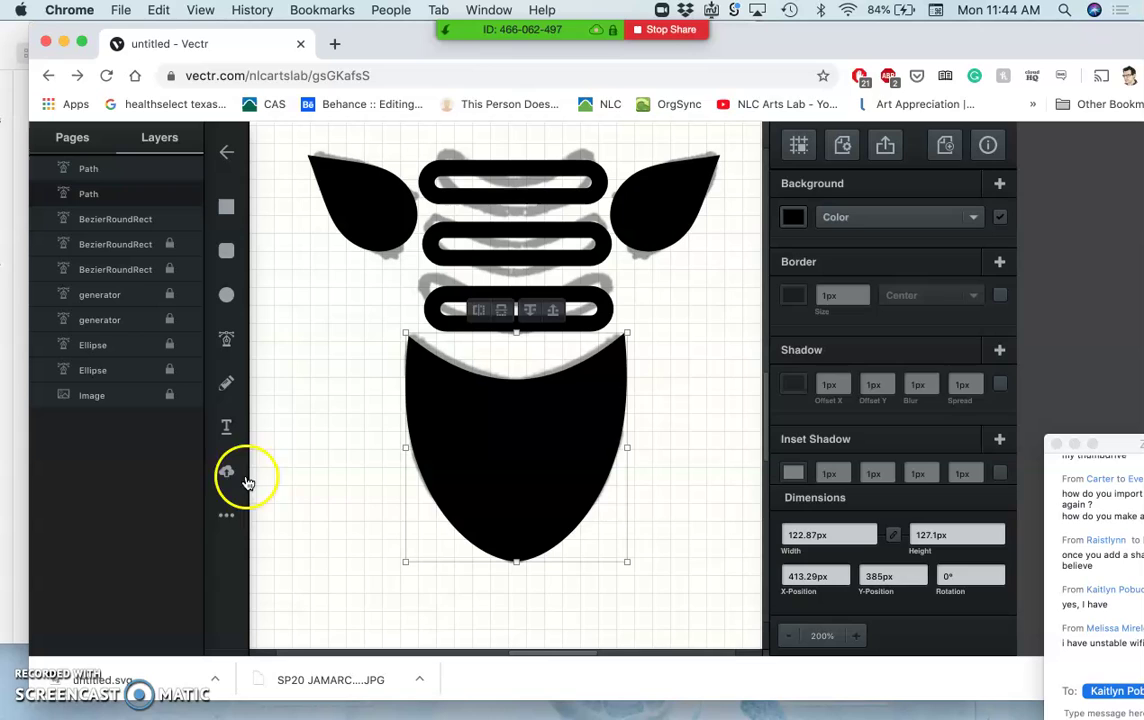
click(227, 518)
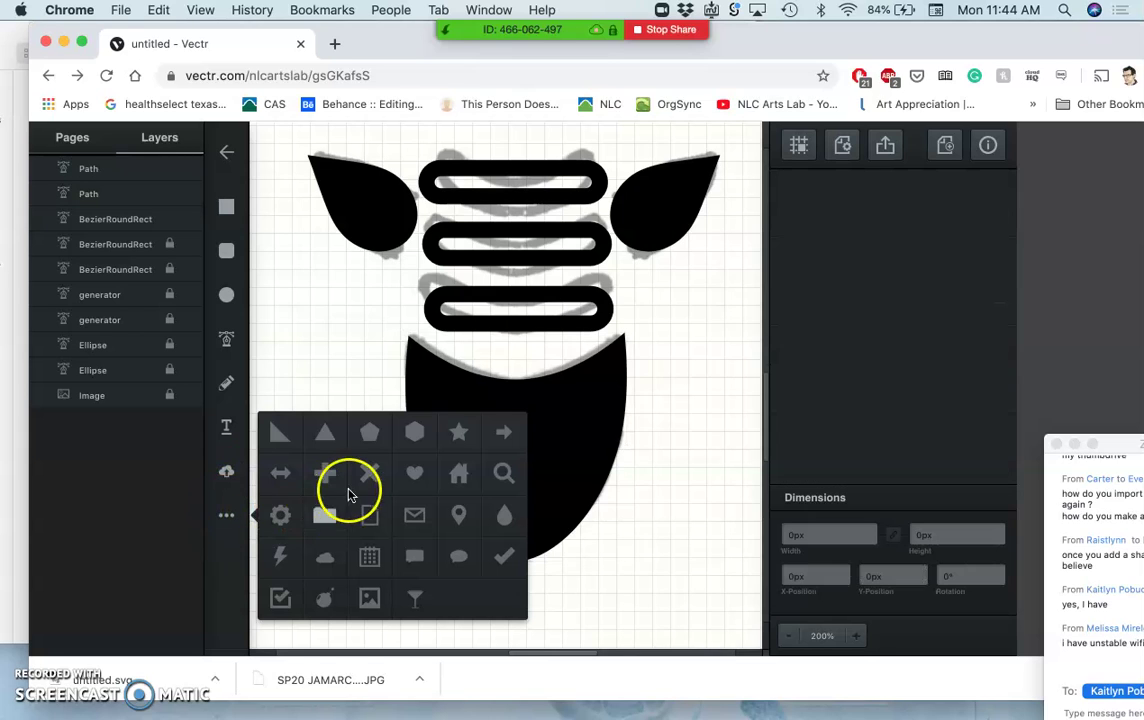
click(366, 472)
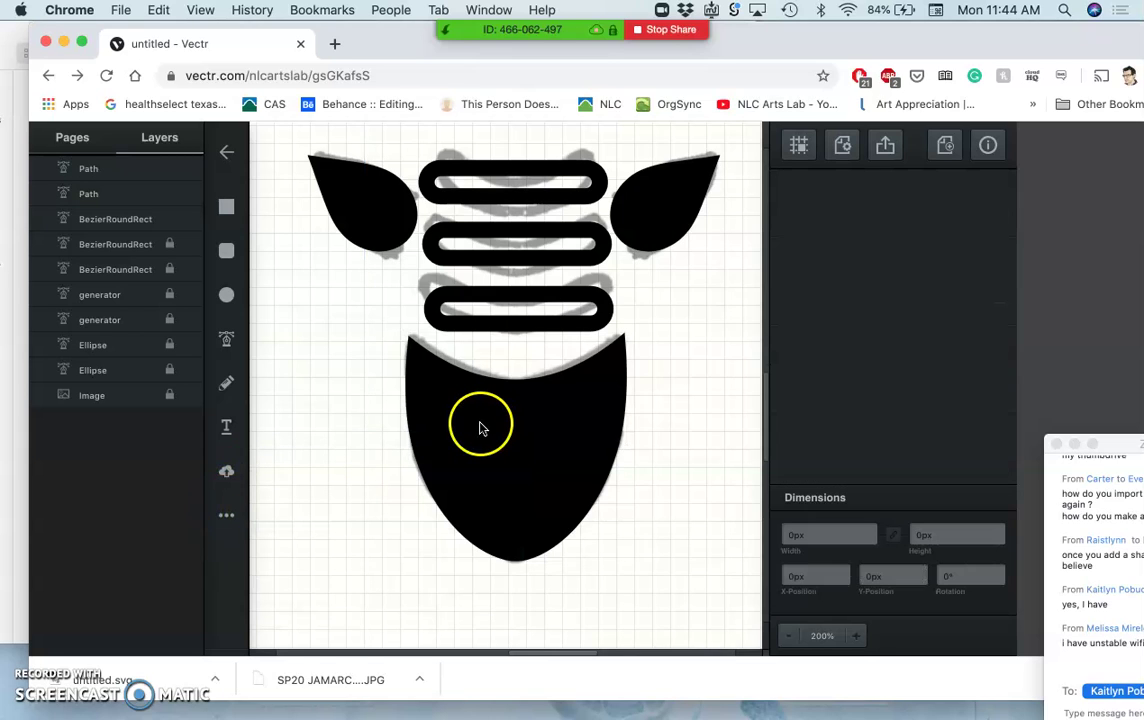
drag(474, 425, 472, 416)
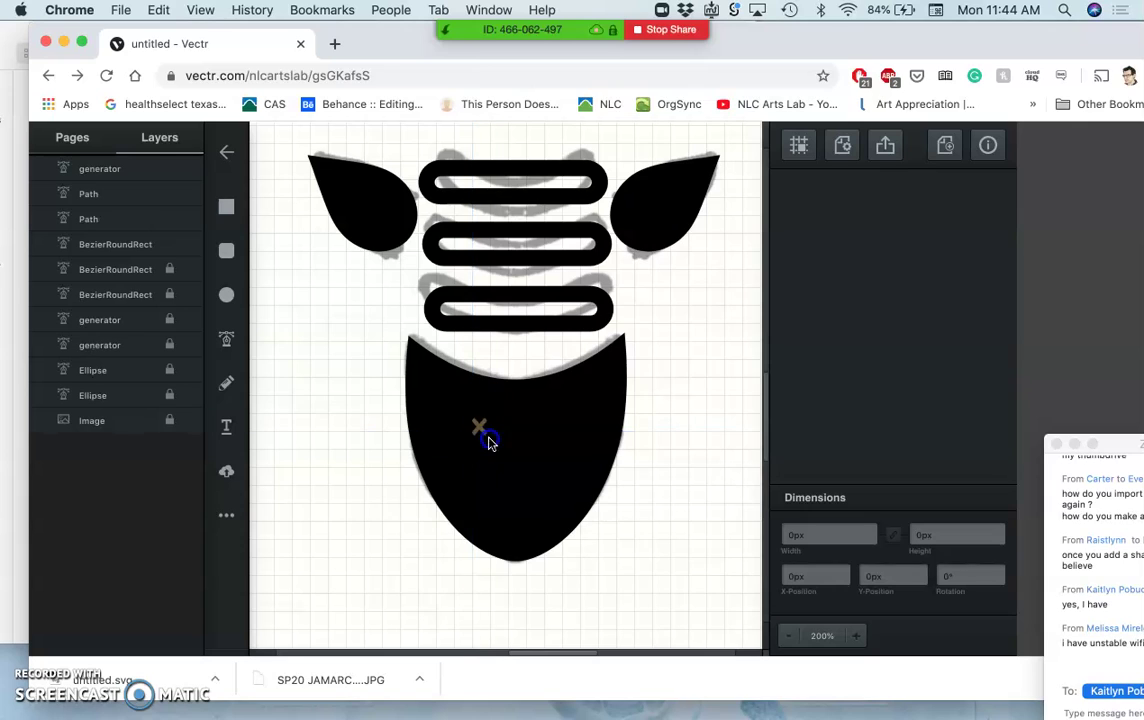
mouse_move(530, 466)
mouse_down()
mouse_move(567, 516)
mouse_move(513, 472)
mouse_move(519, 462)
mouse_up()
click(525, 473)
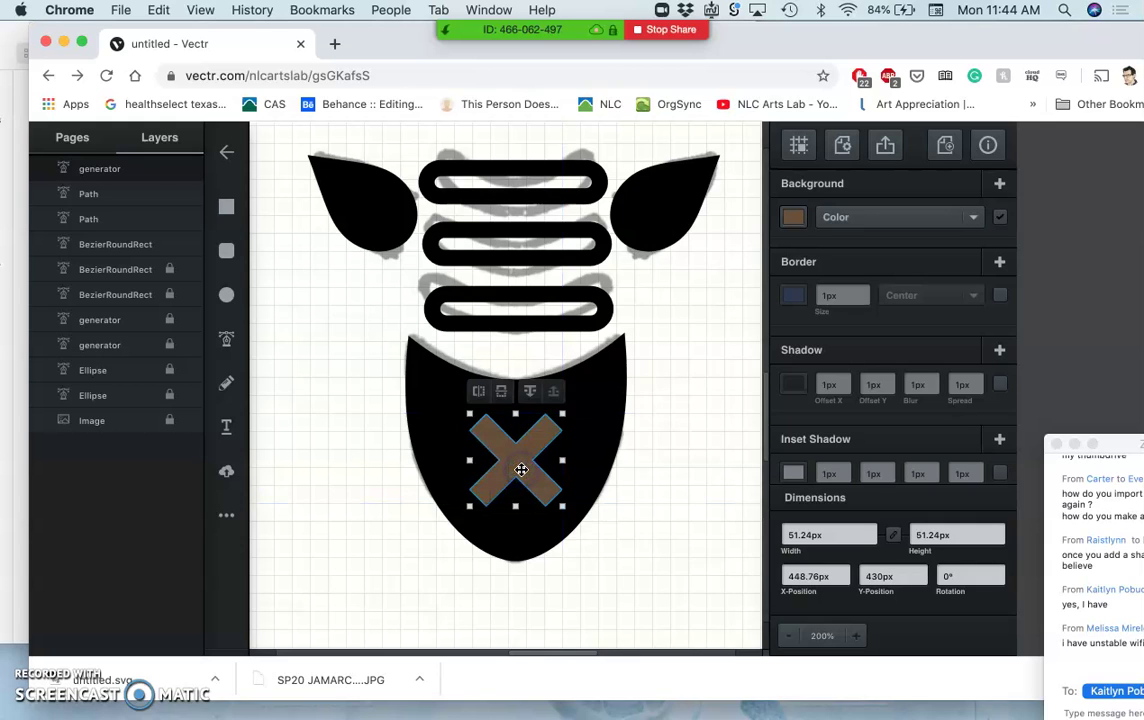
Set the X shape's background color to white (#ffffff) and deselect it
click(800, 220)
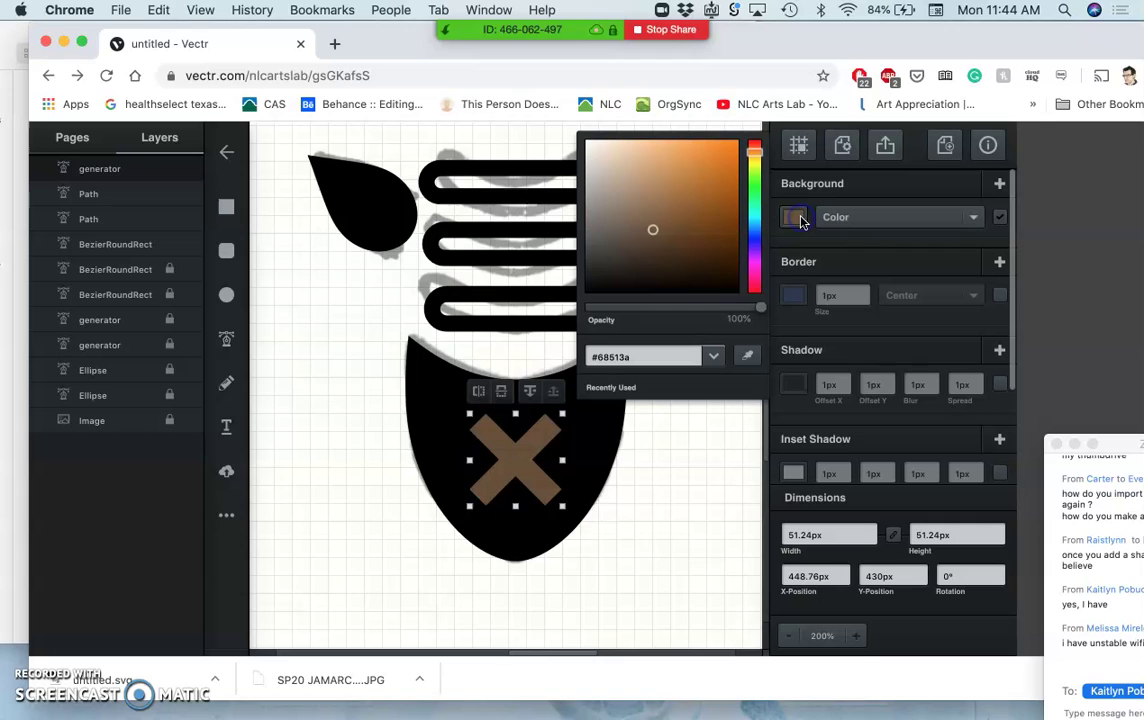
mouse_move(618, 191)
mouse_down()
mouse_move(590, 133)
mouse_move(570, 124)
mouse_up()
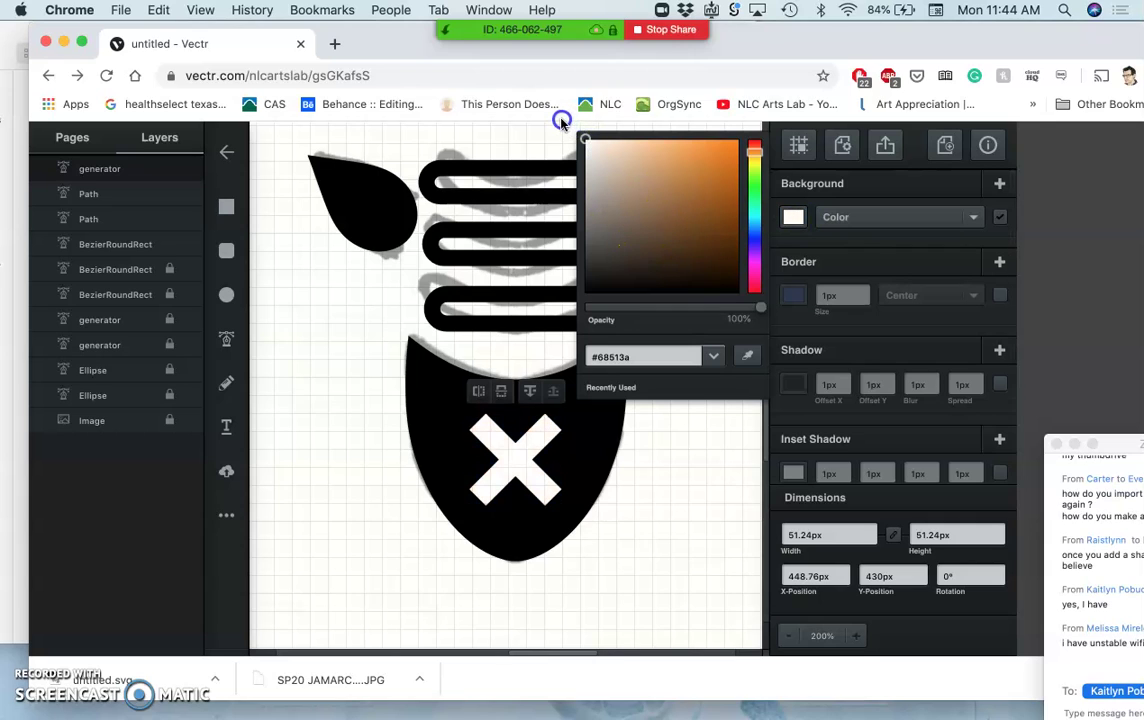
click(648, 215)
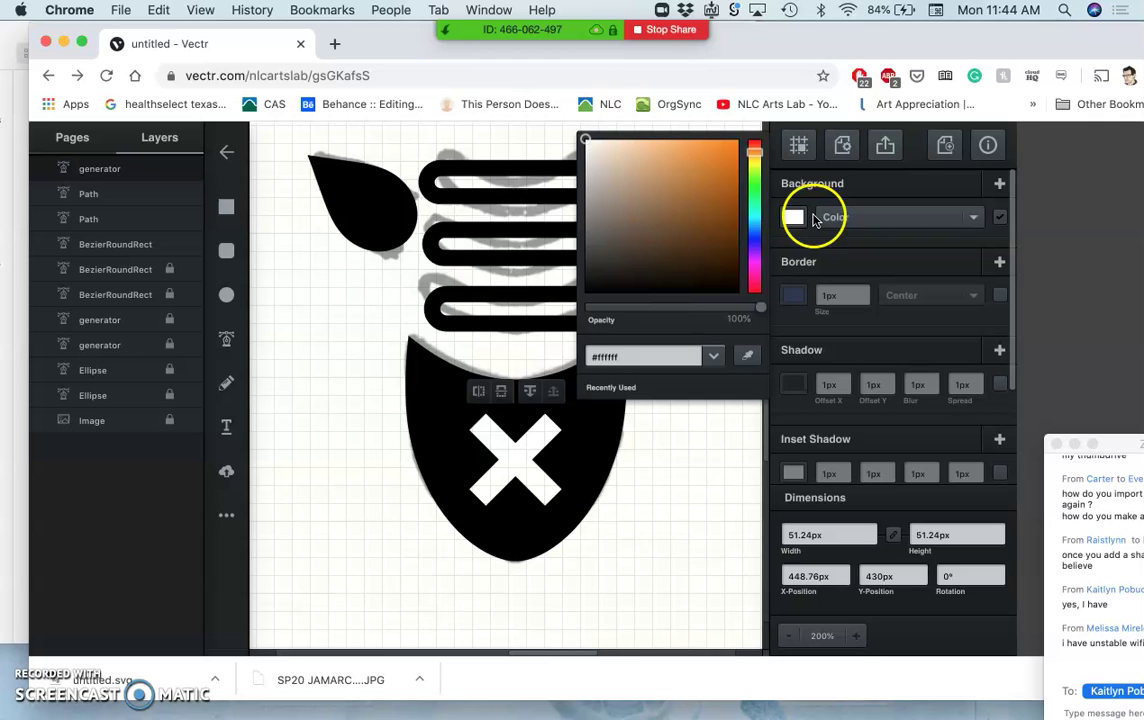
click(709, 466)
Hide the sketch's Image layer, keeping it locked, to view only the vector shapes
scroll(645, 462, up, 2)
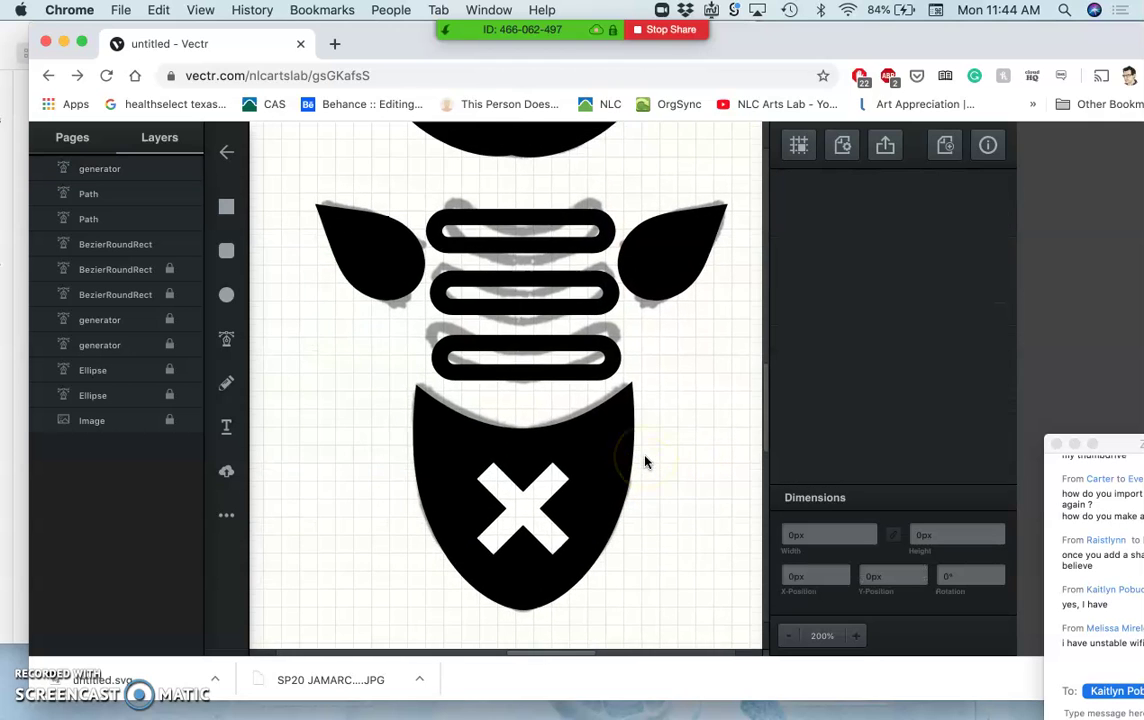
click(170, 423)
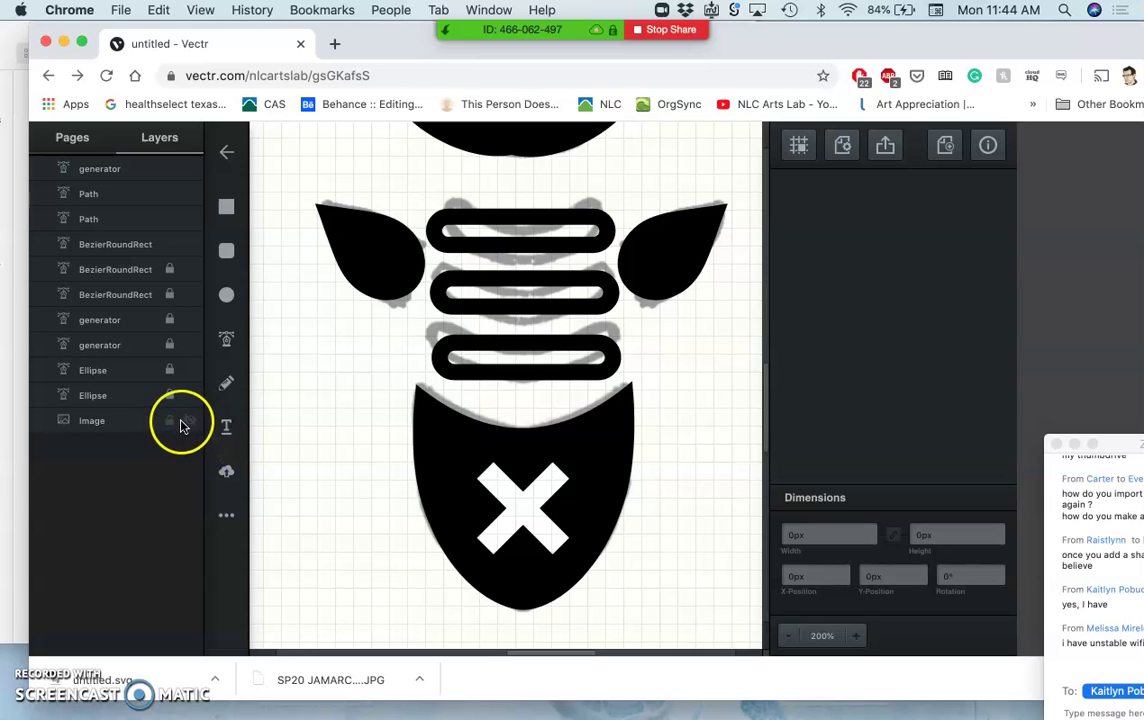
click(188, 421)
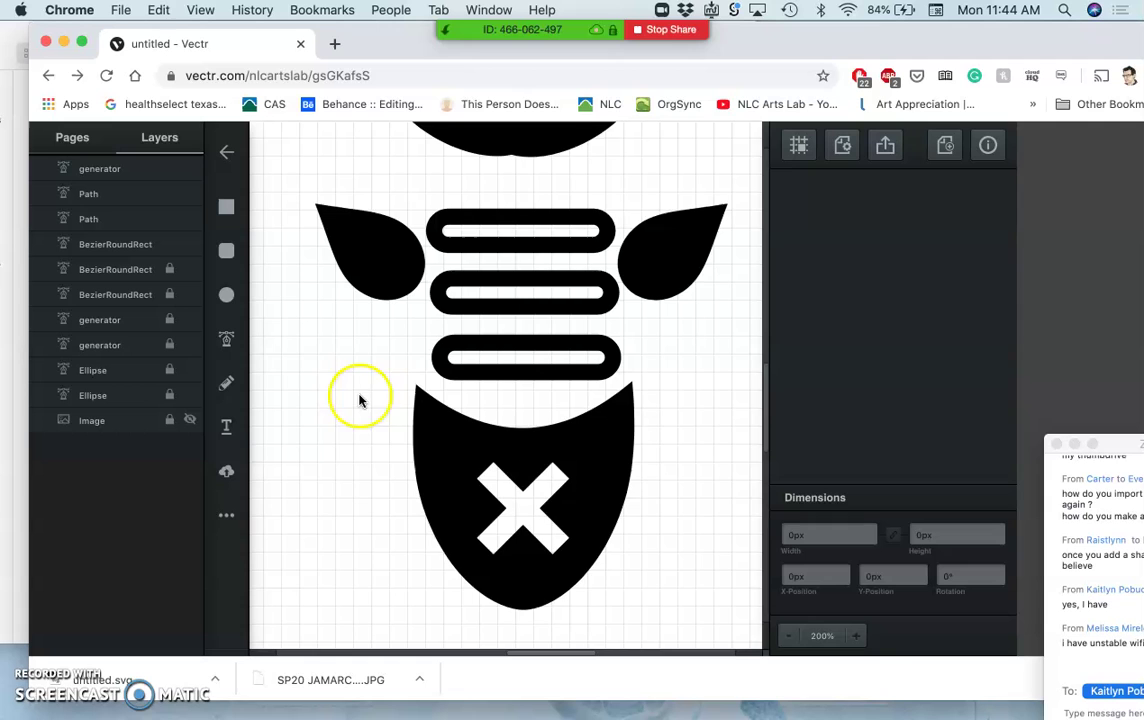
scroll(342, 399, up, 2)
scroll(342, 399, down, 2)
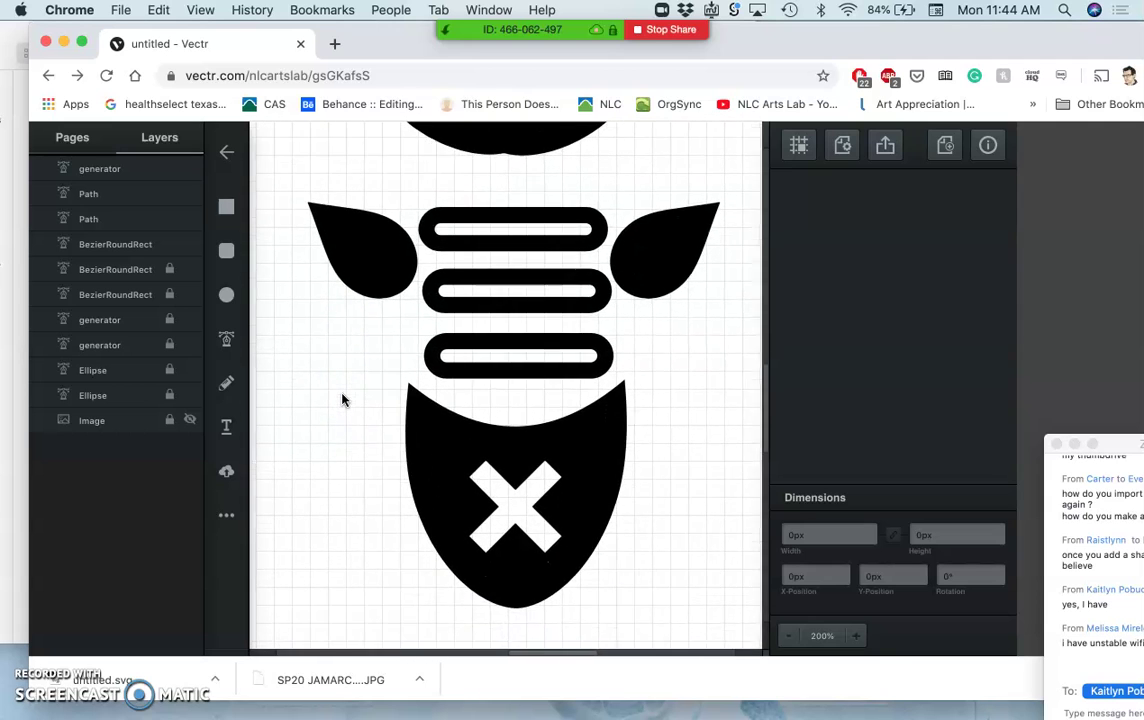
Show the sketch's Image layer again beneath the vector shapes, keeping it locked
scroll(342, 400, up, 2)
scroll(342, 400, down, 2)
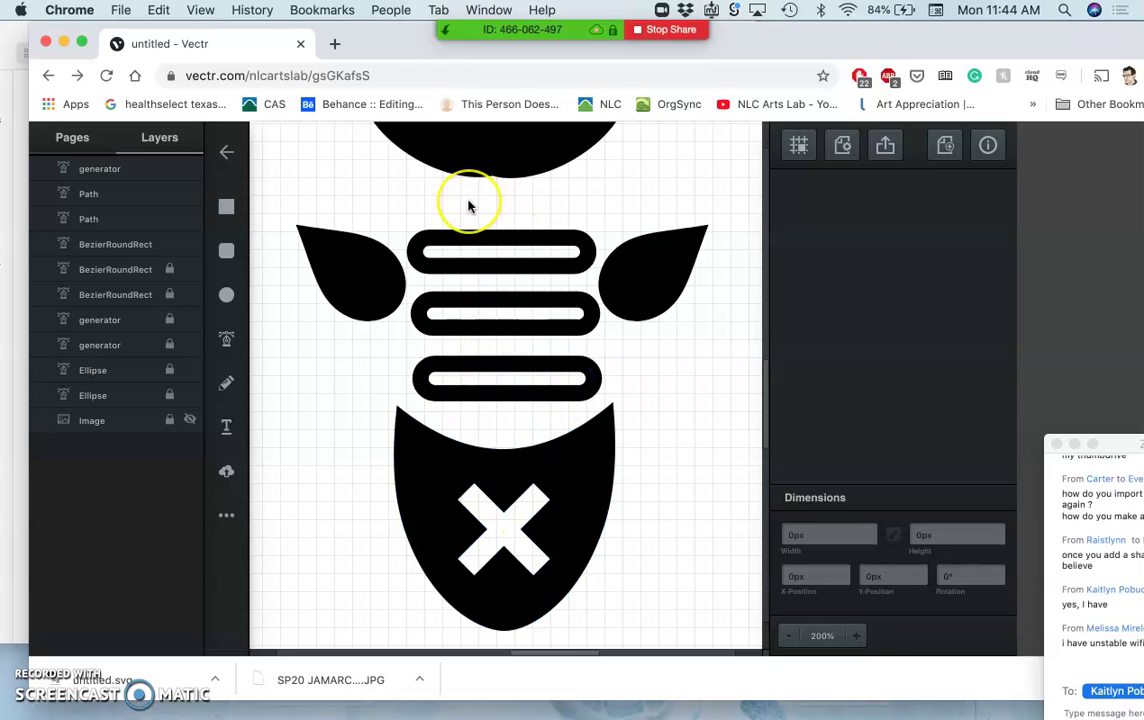
scroll(468, 206, up, 2)
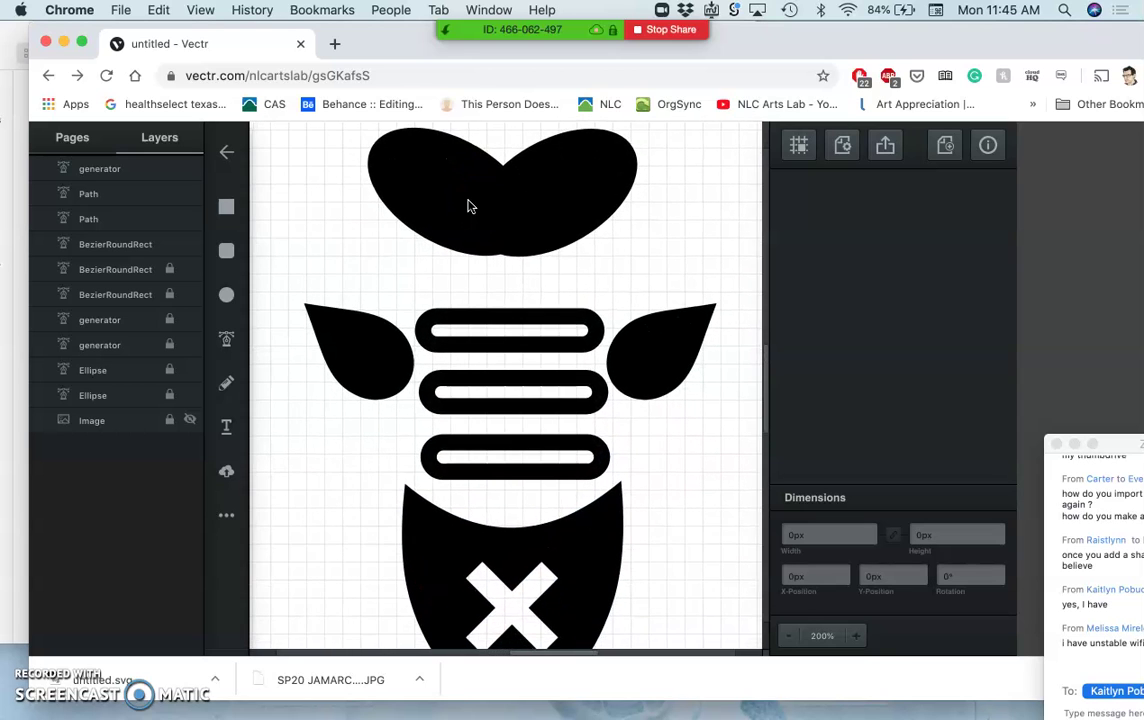
scroll(468, 206, down, 2)
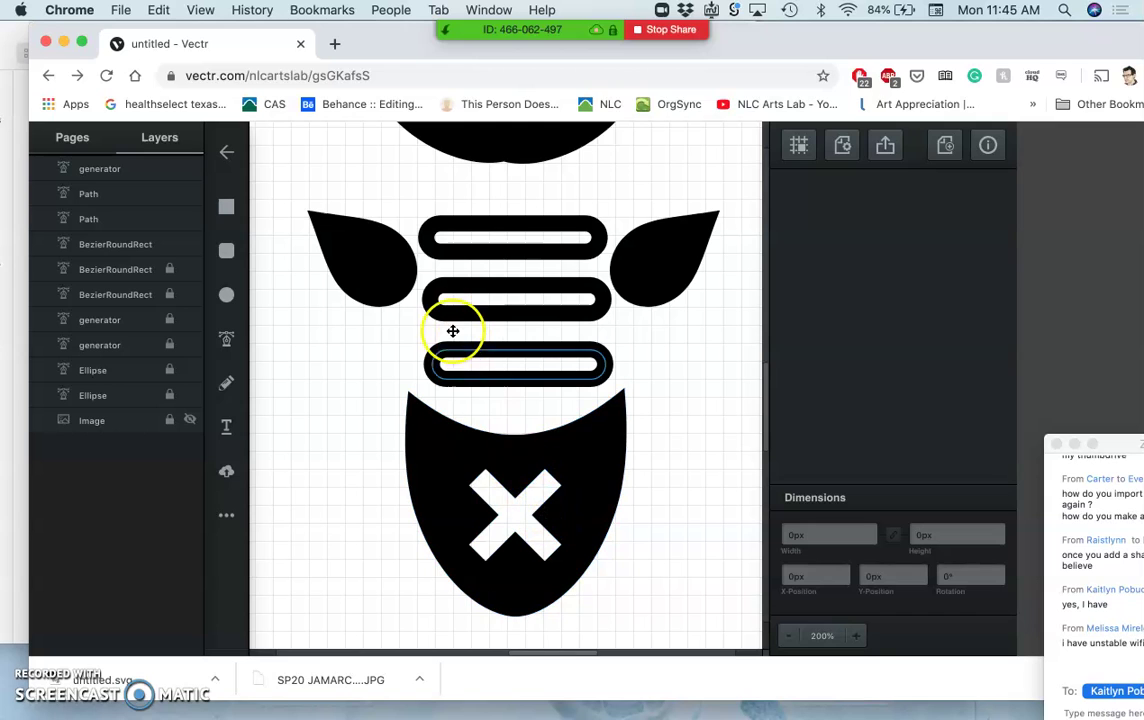
click(189, 421)
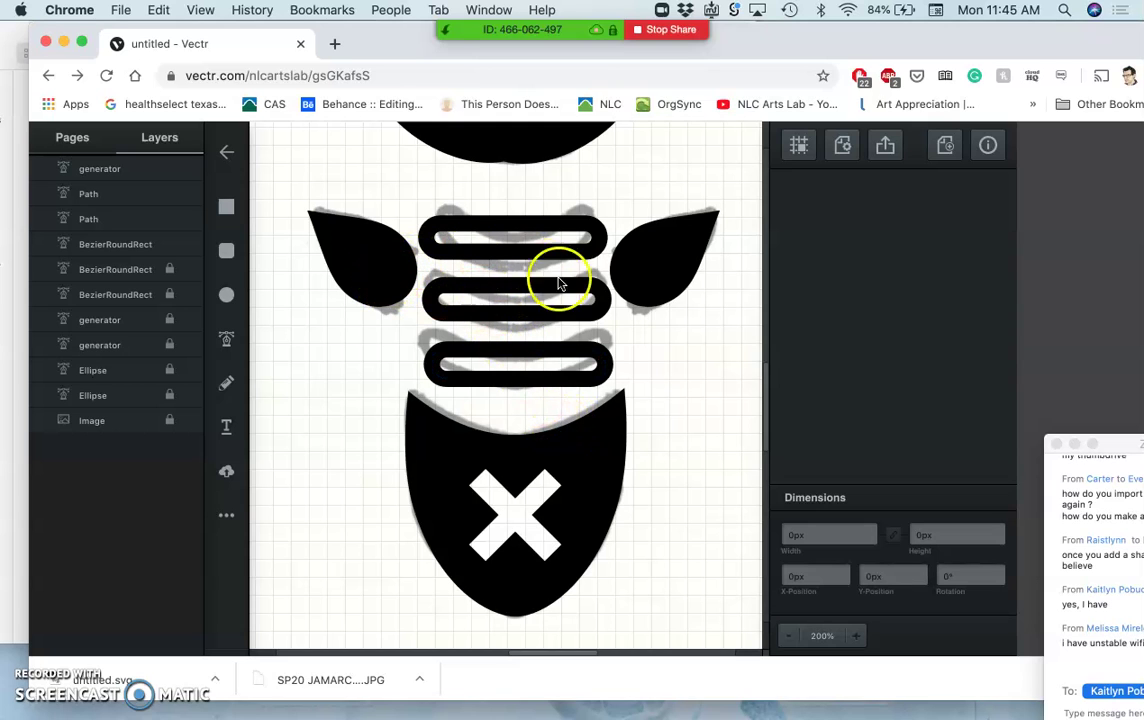
Edit the lowest rounded bar's points, moving its two lower corners inward and slightly down to form a trapezoid
click(521, 380)
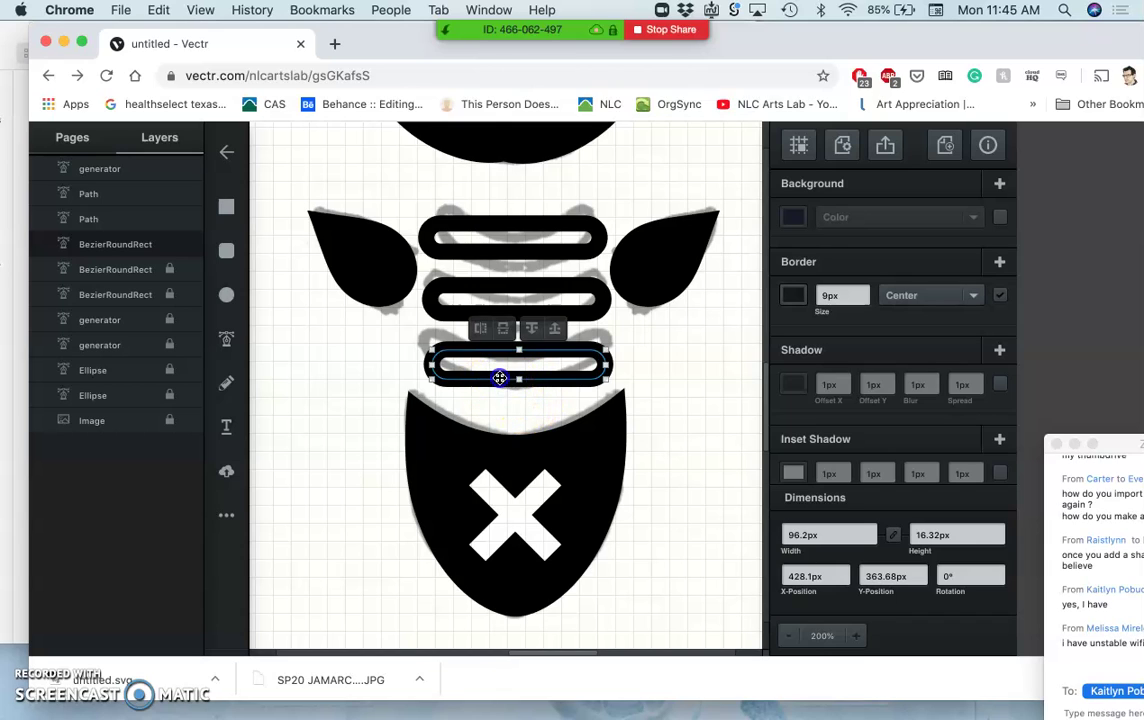
double_click(499, 378)
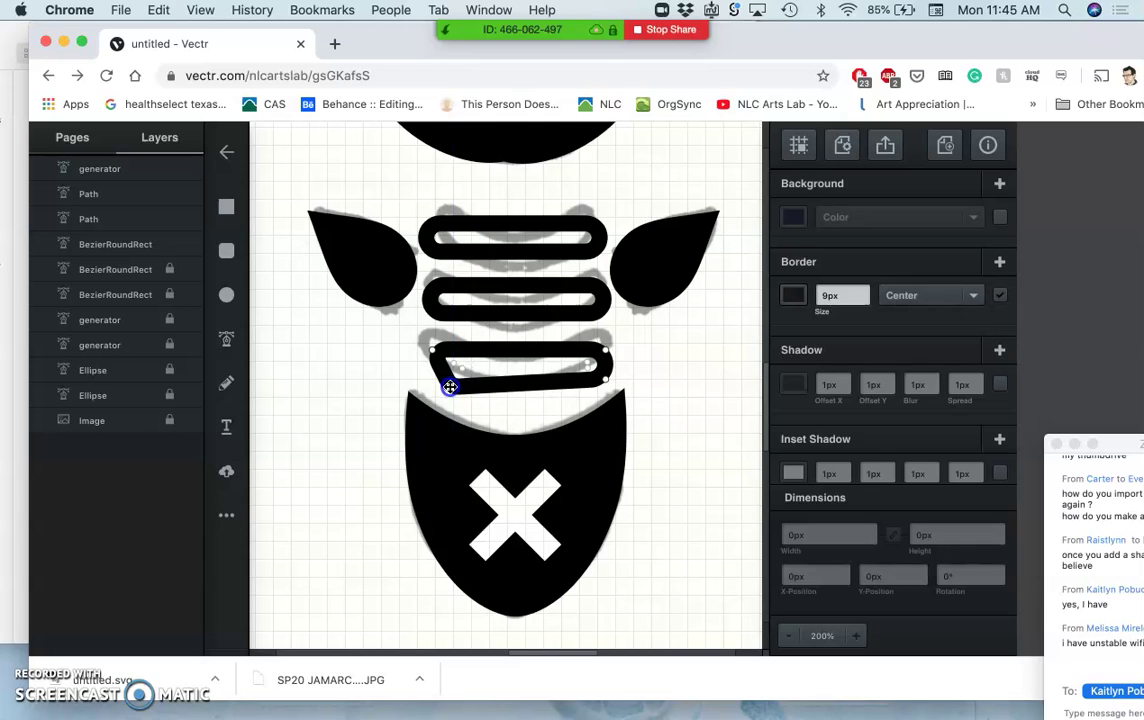
click(578, 380)
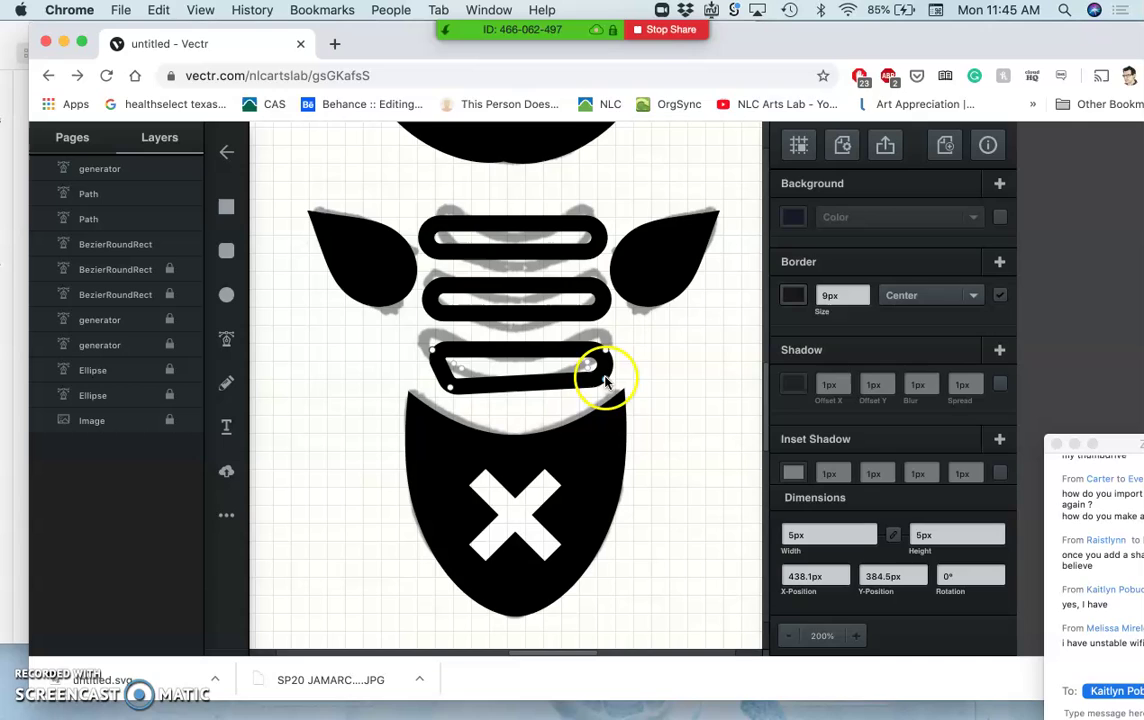
drag(605, 380, 594, 390)
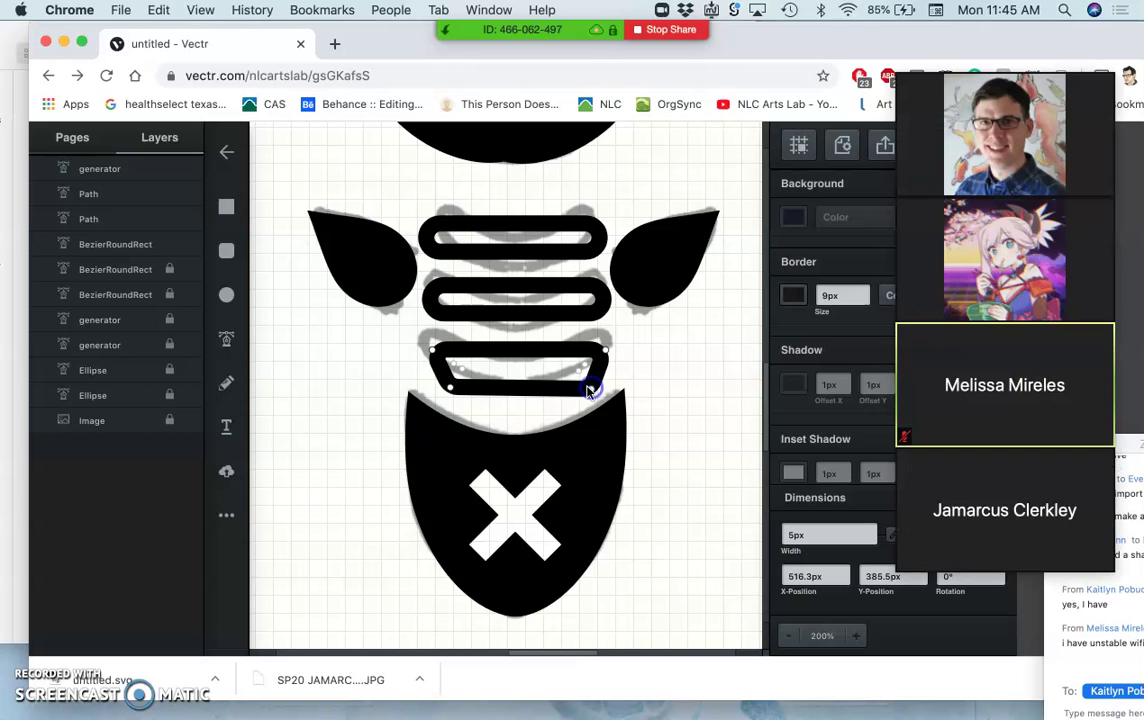
Add midpoints to the lowest bar's upper and lower edges and pull both down so the bar bends downward
click(513, 355)
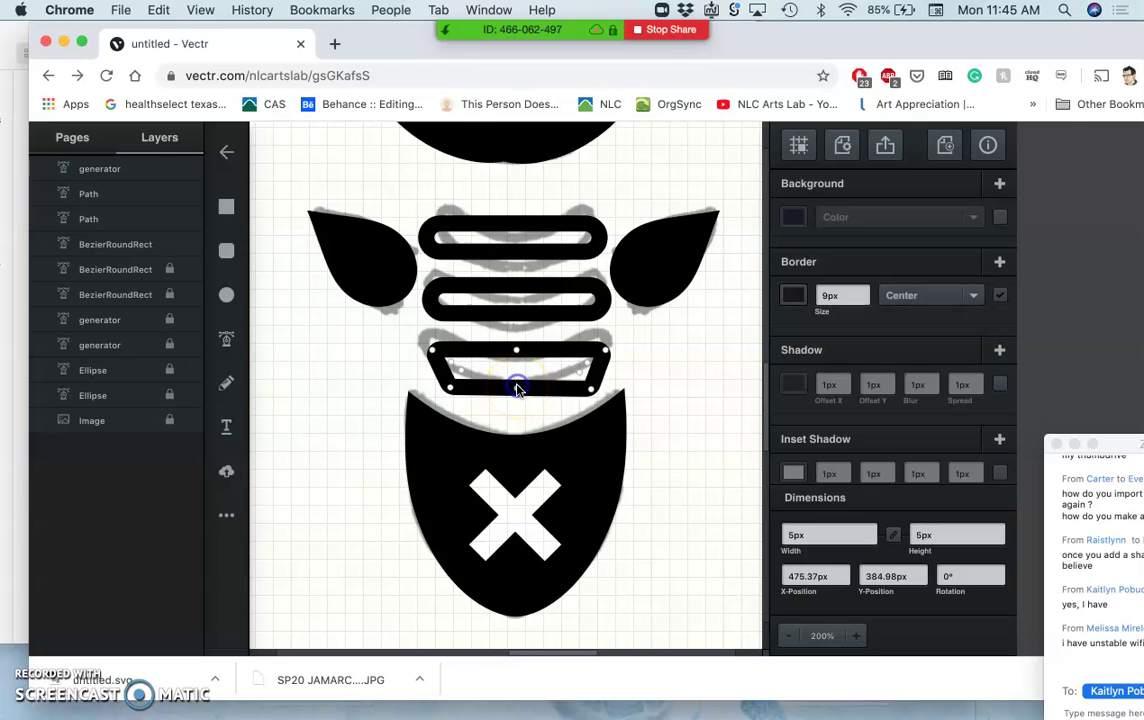
drag(516, 391, 516, 406)
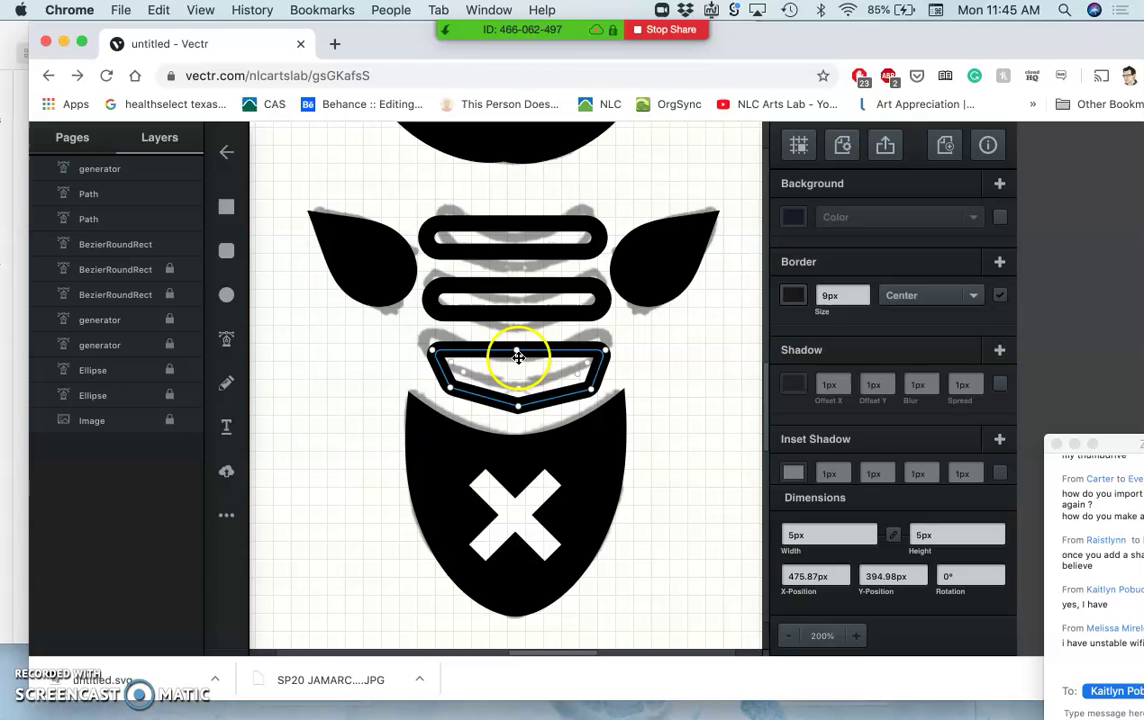
drag(516, 352, 517, 371)
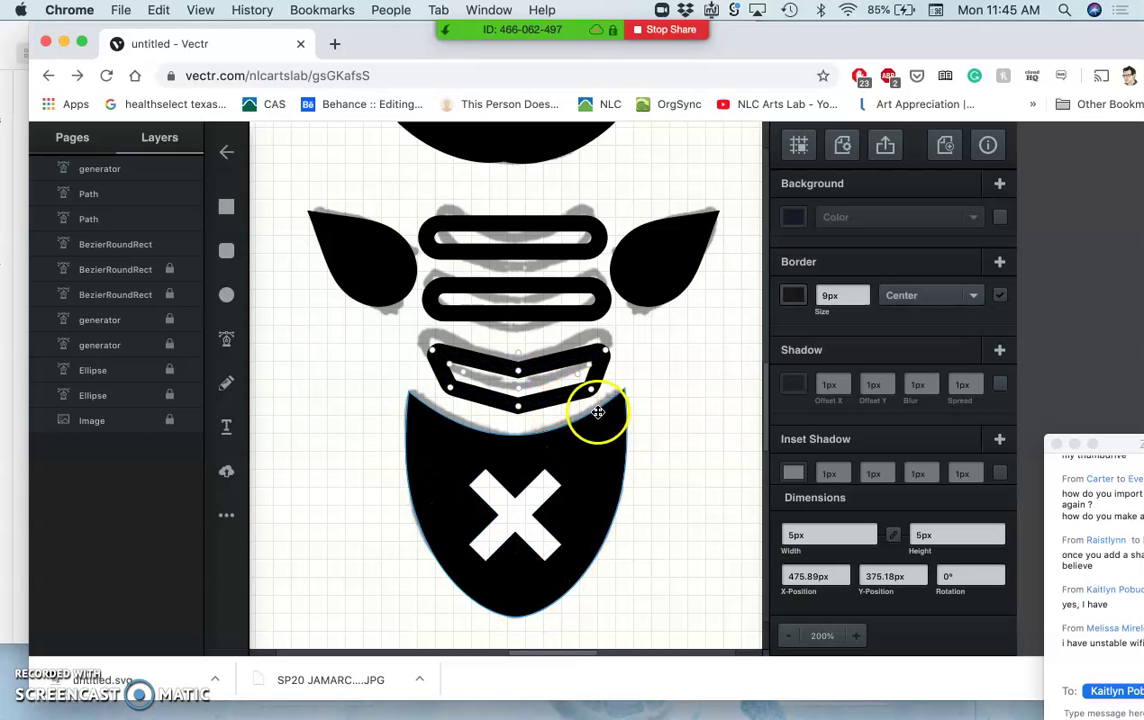
Smooth the lowest bar's upper and lower midpoints into curves and round its lower corners to form a crescent
click(517, 371)
click(517, 373)
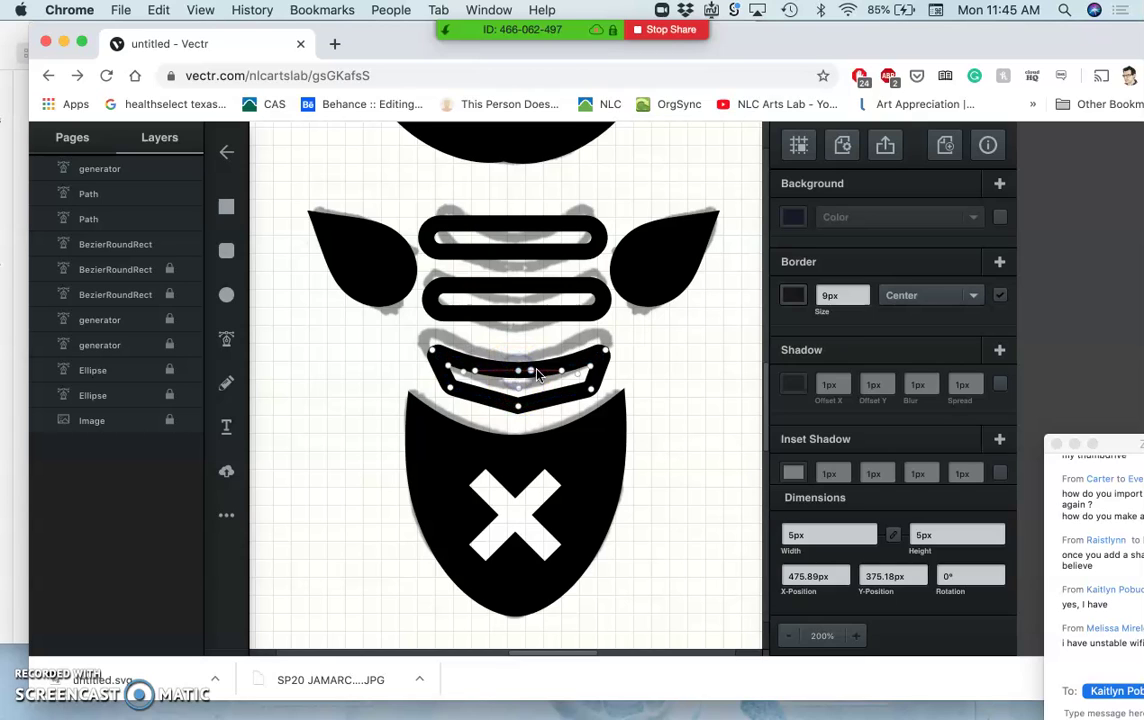
click(518, 408)
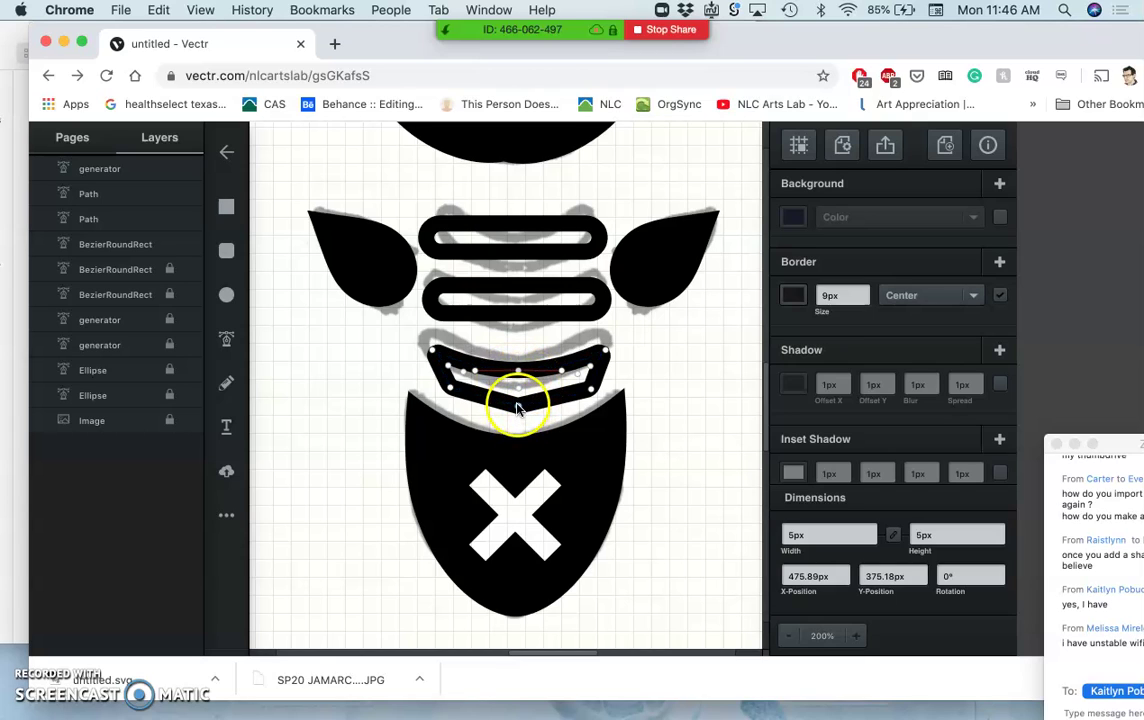
drag(518, 408, 590, 395)
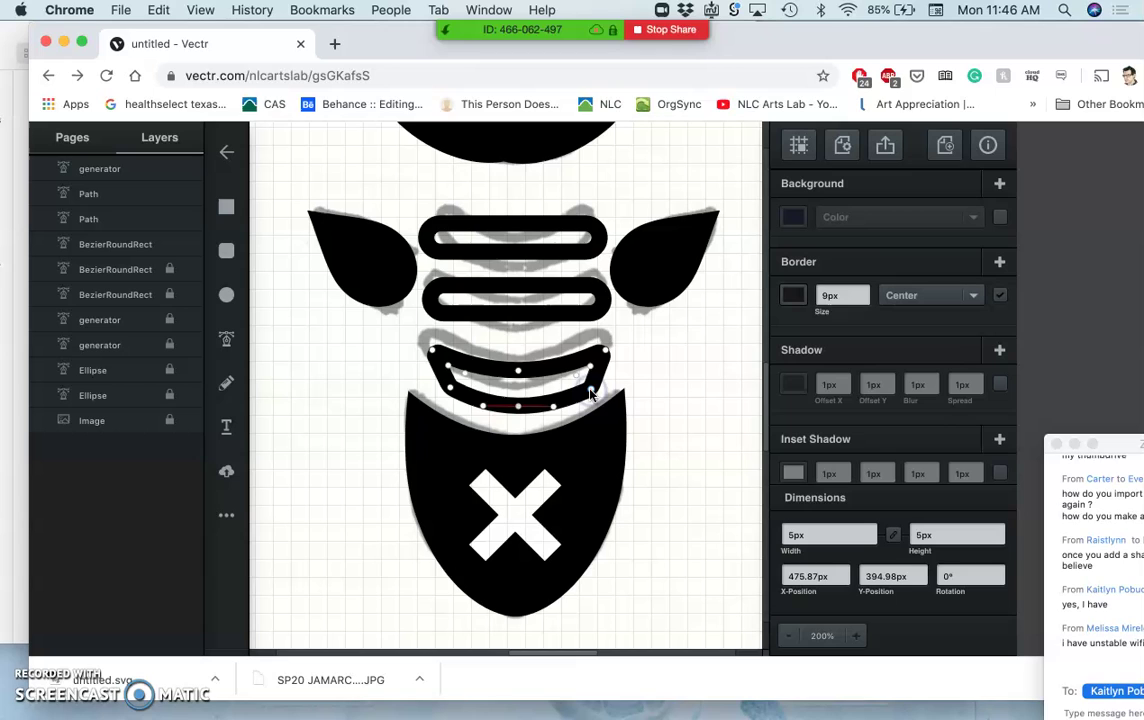
drag(439, 399, 450, 393)
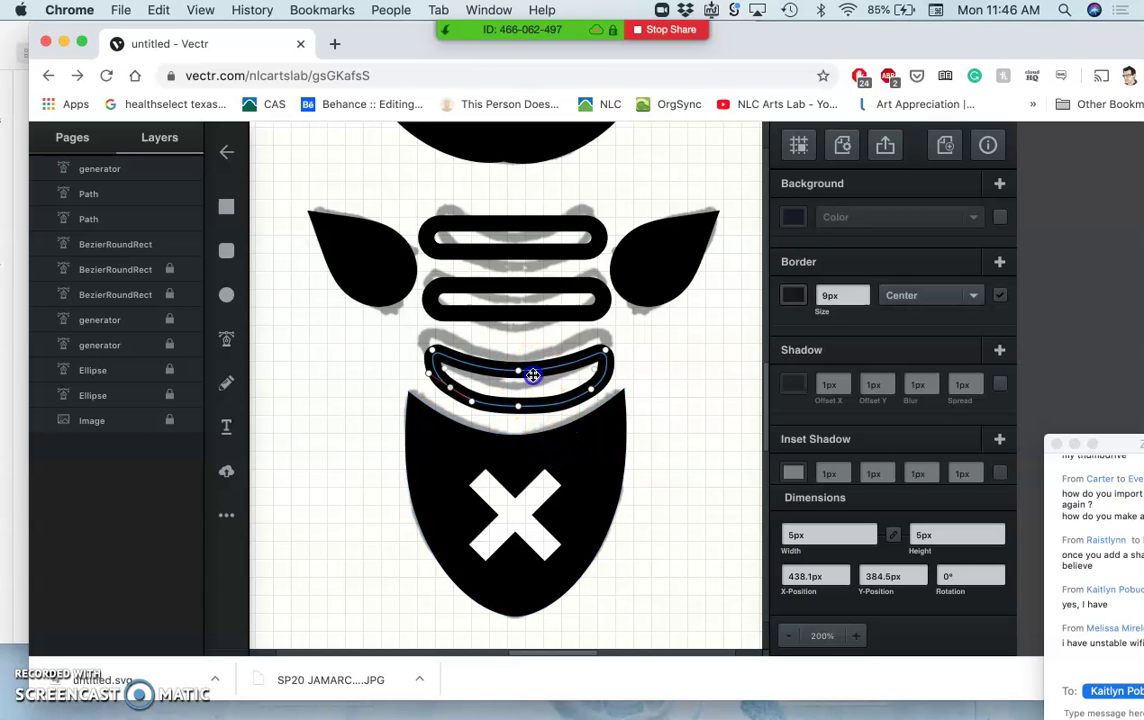
Move the curved bar up over its sketched outline and reduce its height to about 28 px
drag(533, 375, 528, 358)
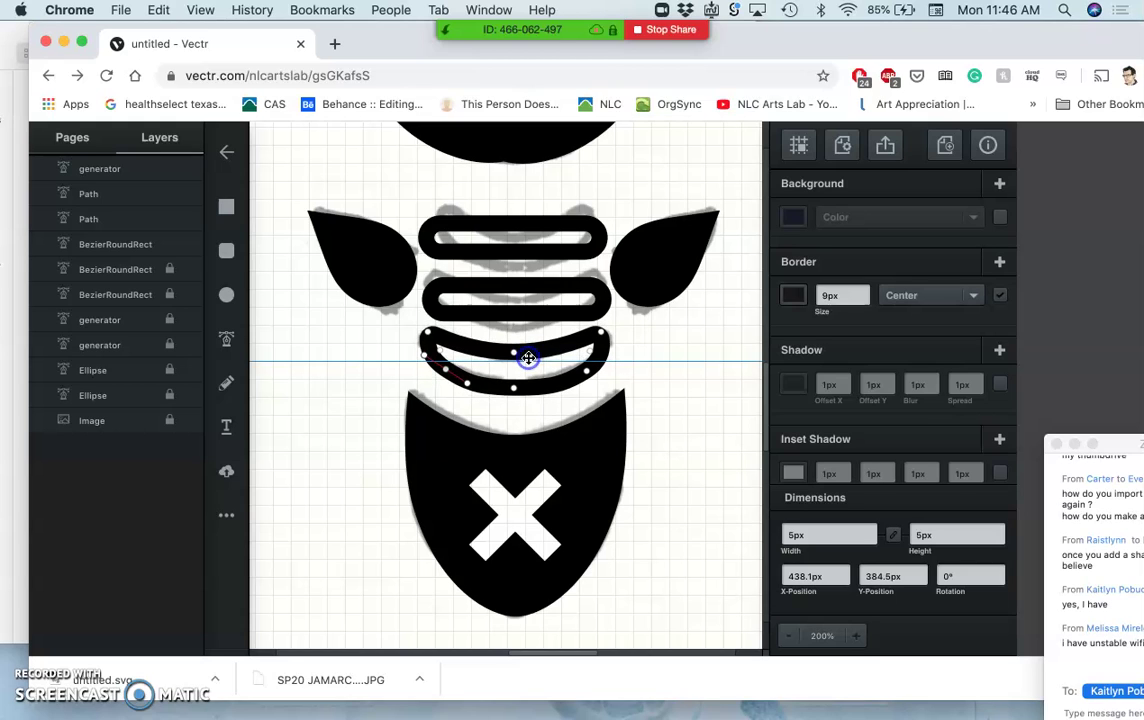
click(511, 332)
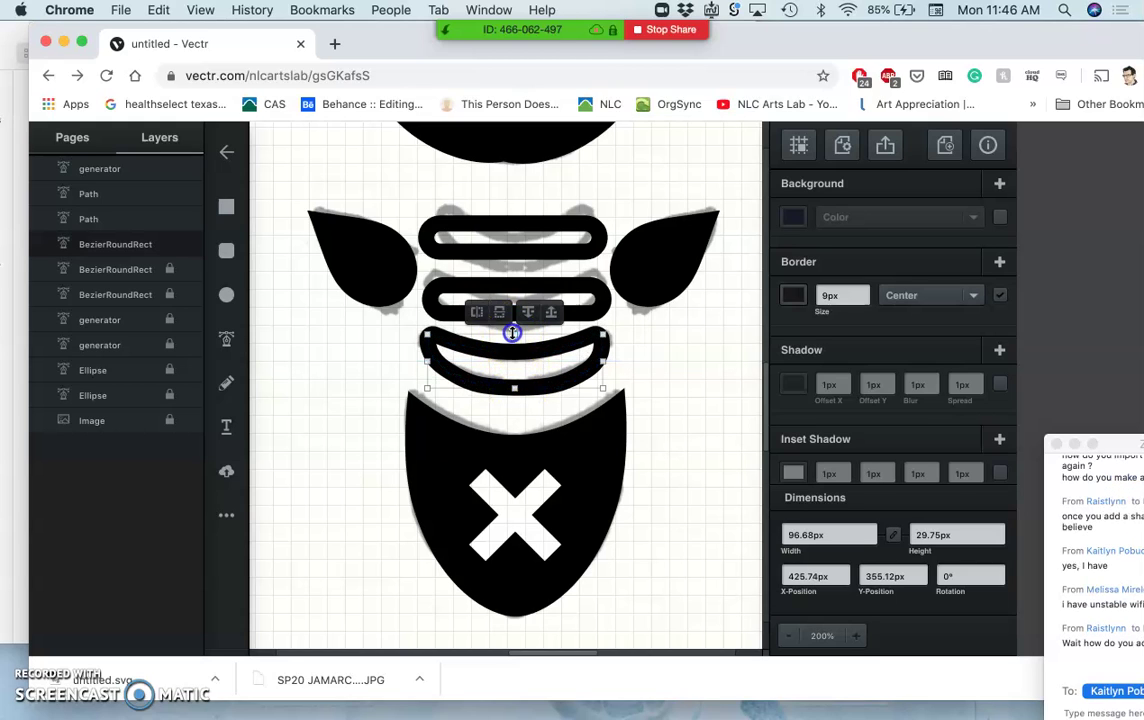
drag(511, 332, 512, 337)
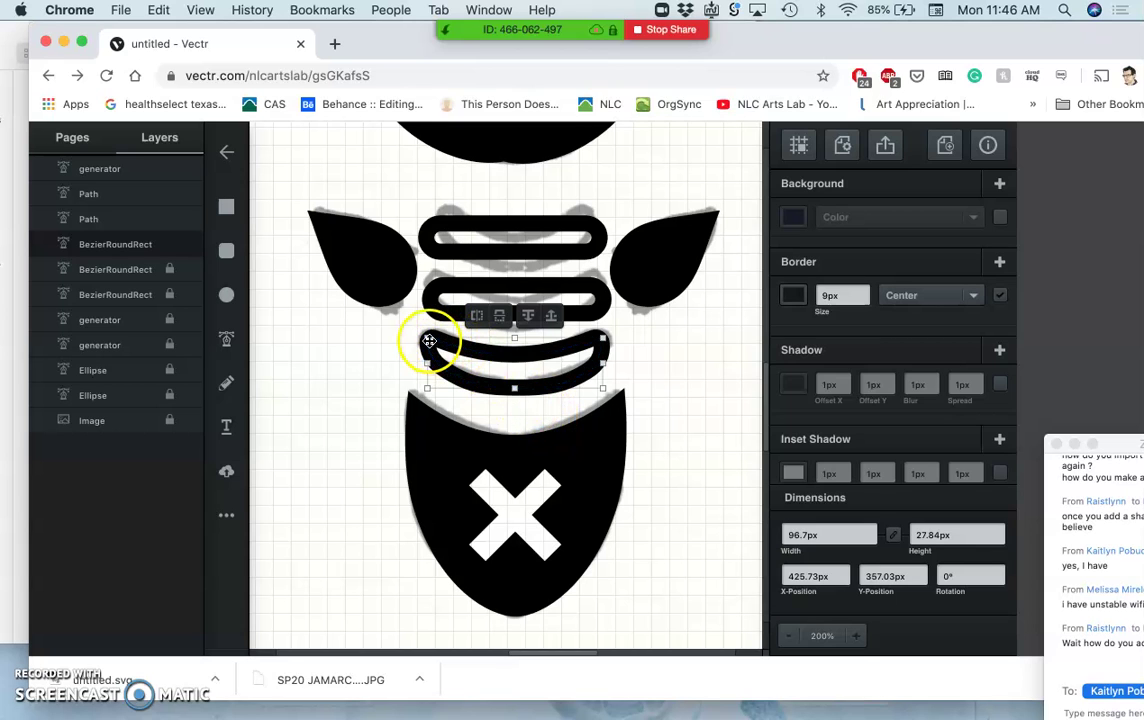
Deselect the curved bar and hide the sketch's Image layer, leaving only the vector shapes in view
click(636, 357)
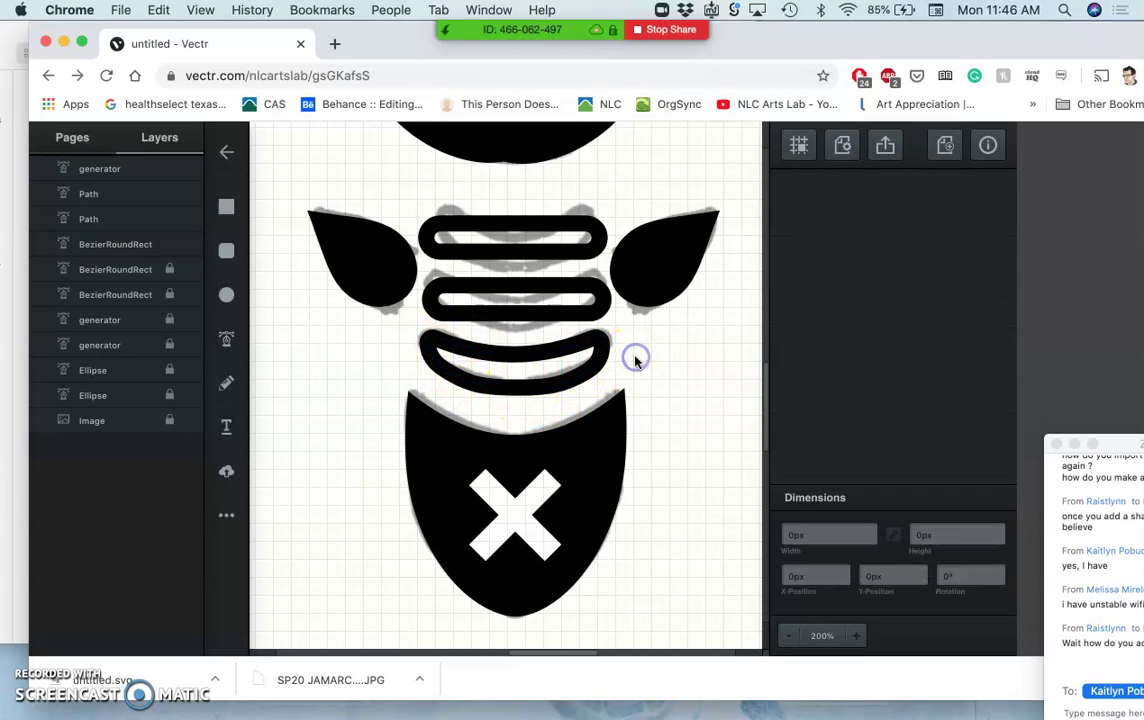
click(186, 421)
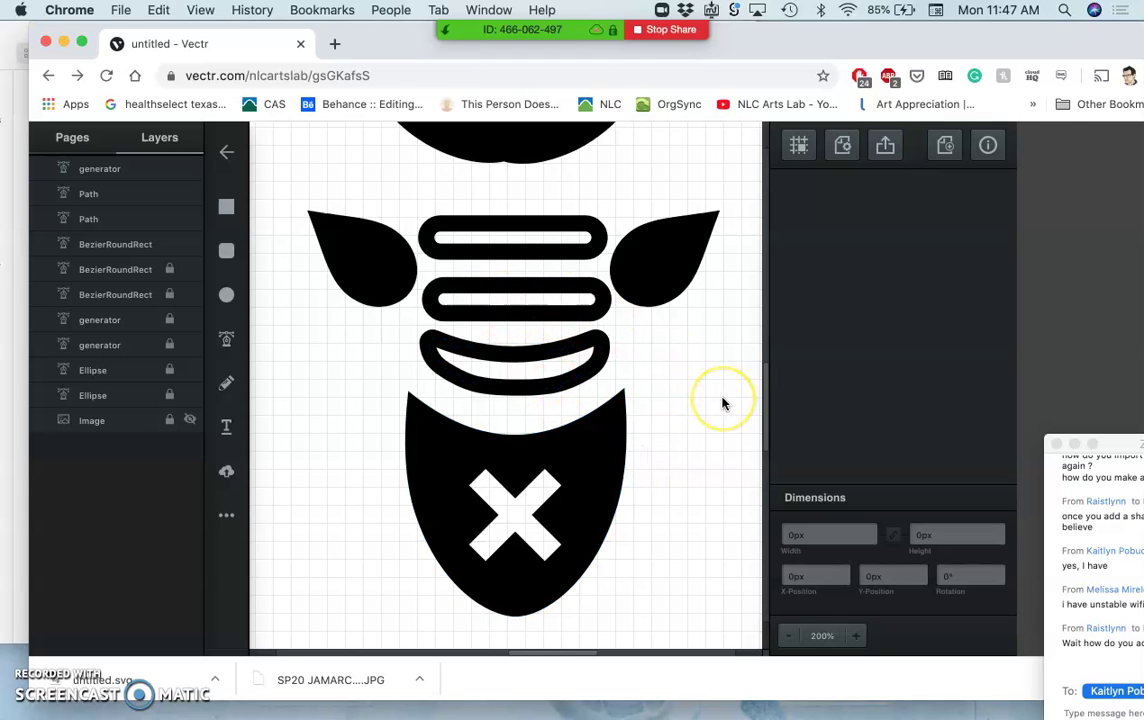
scroll(723, 403, up, 2)
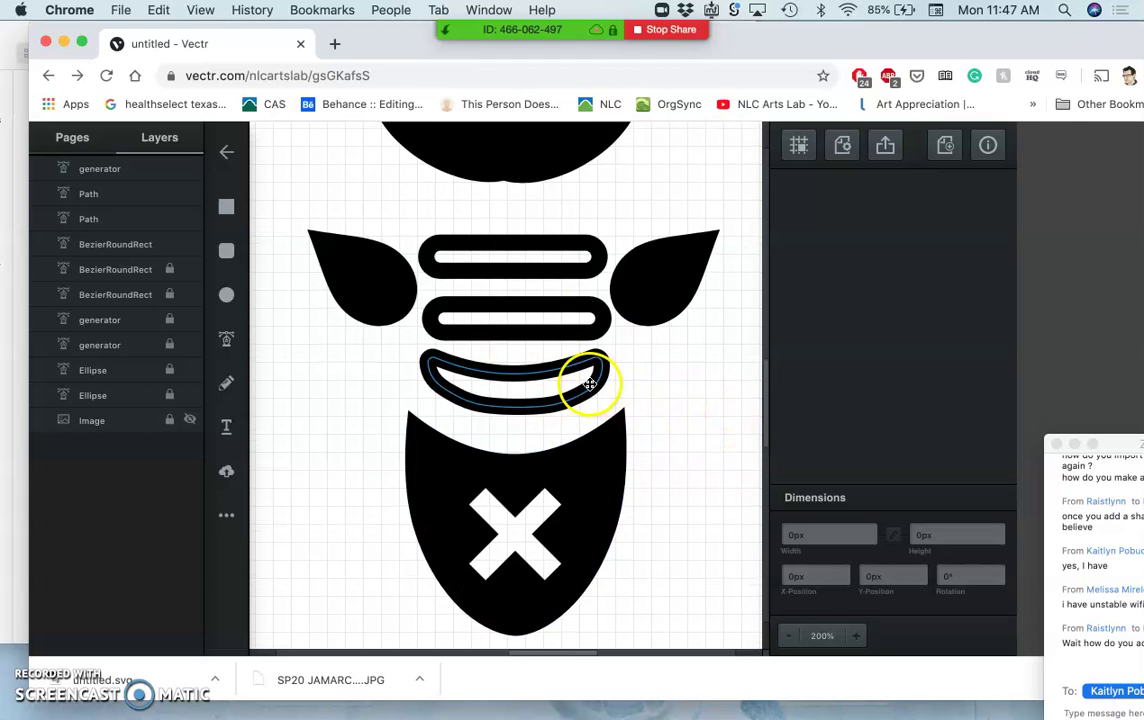
Reopen the curved bar's points and adjust its two lower corner points to even out the lower curve
click(526, 408)
click(498, 412)
click(549, 392)
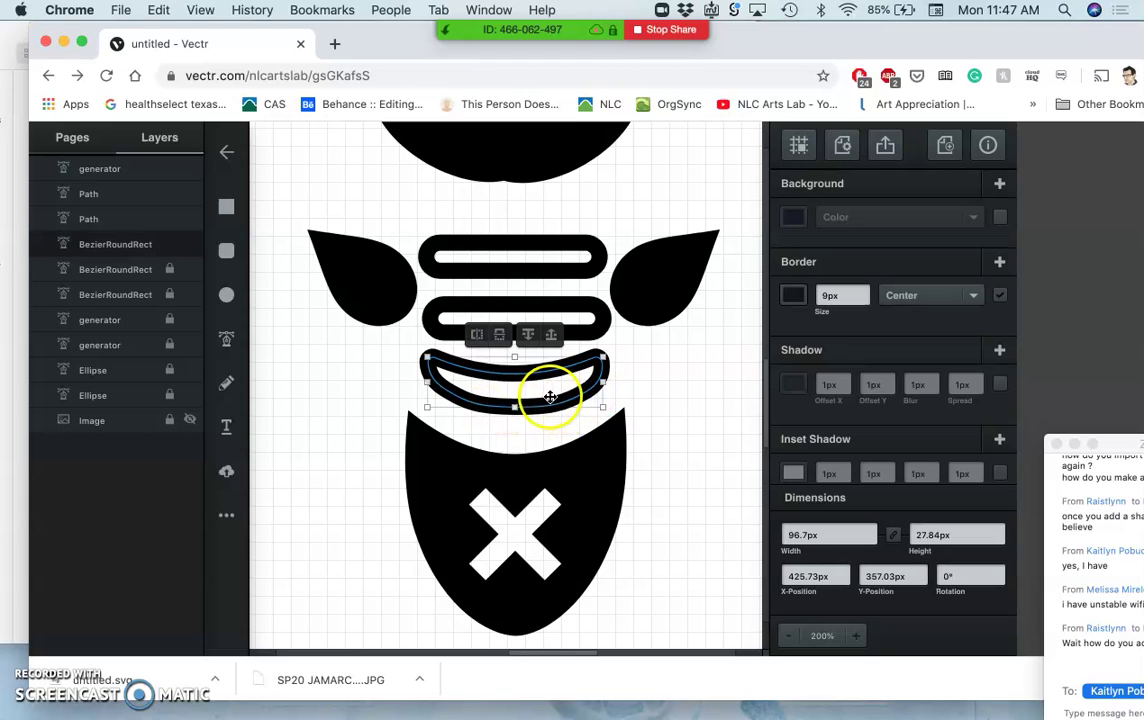
double_click(552, 401)
click(582, 398)
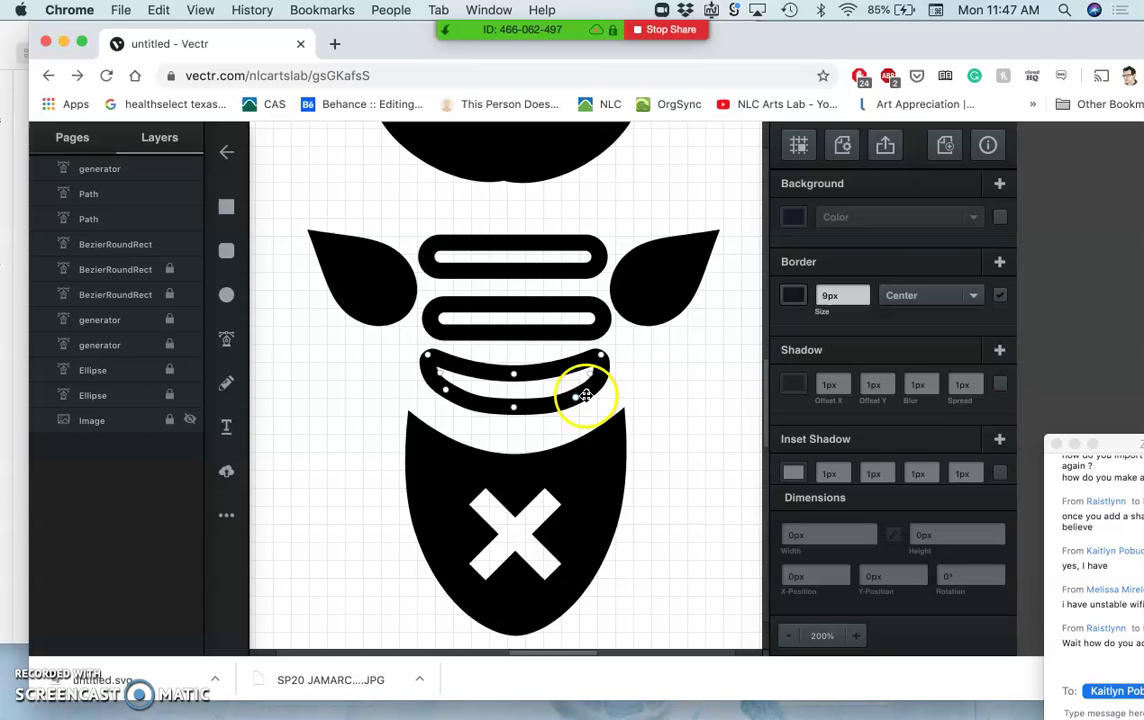
click(452, 400)
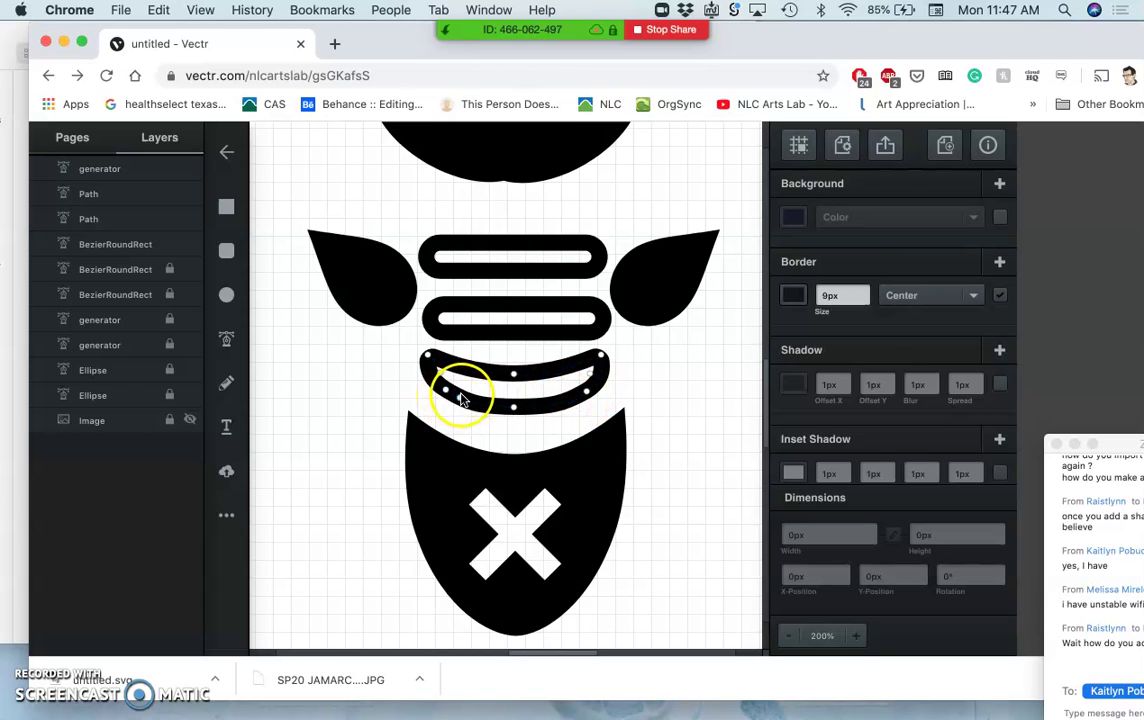
click(436, 380)
click(449, 396)
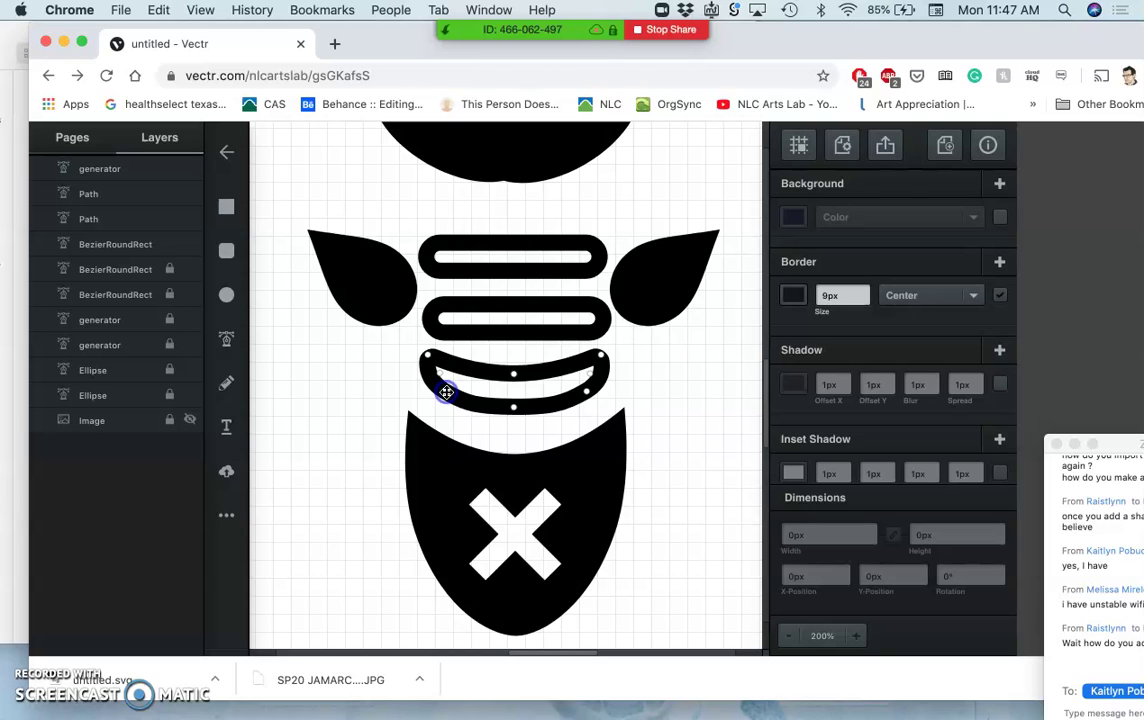
click(590, 396)
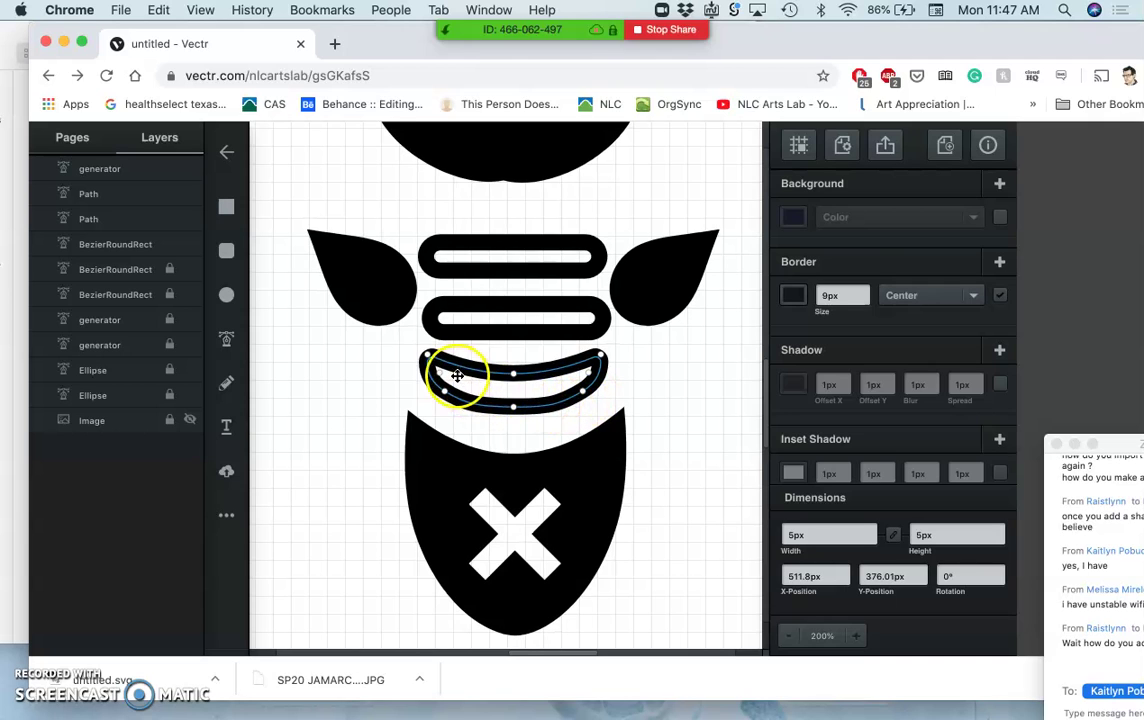
Increase the rounding of the curved bar's two upper corners so both ends become smooth
scroll(448, 372, right, 1)
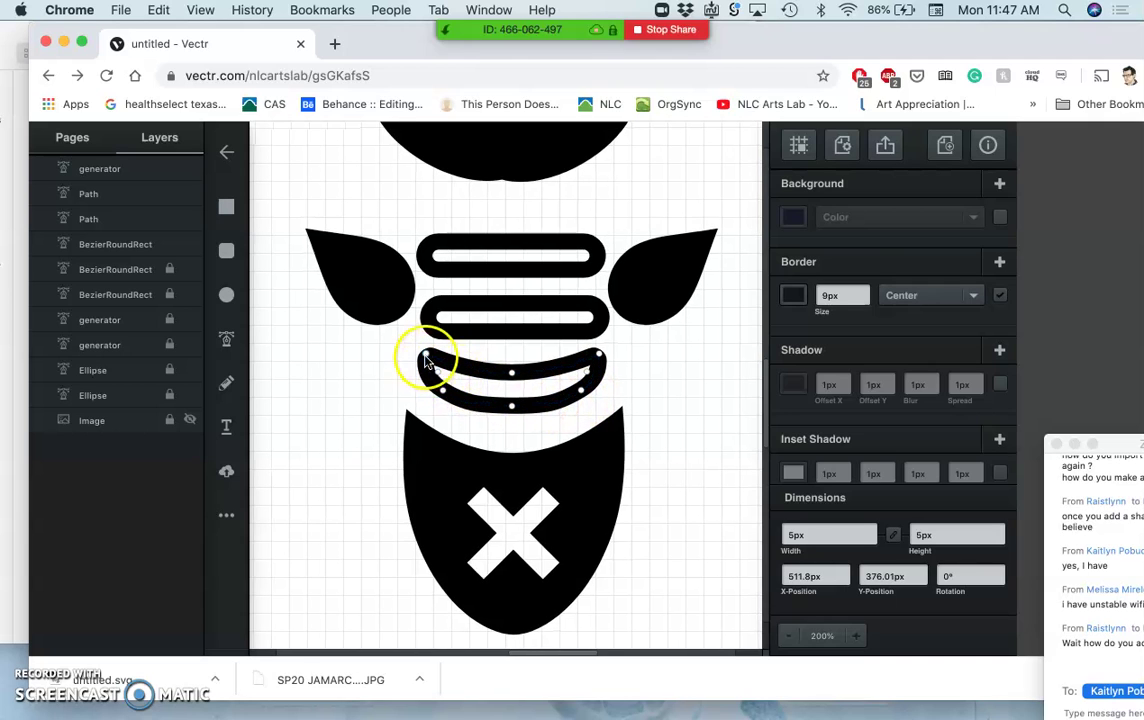
click(597, 356)
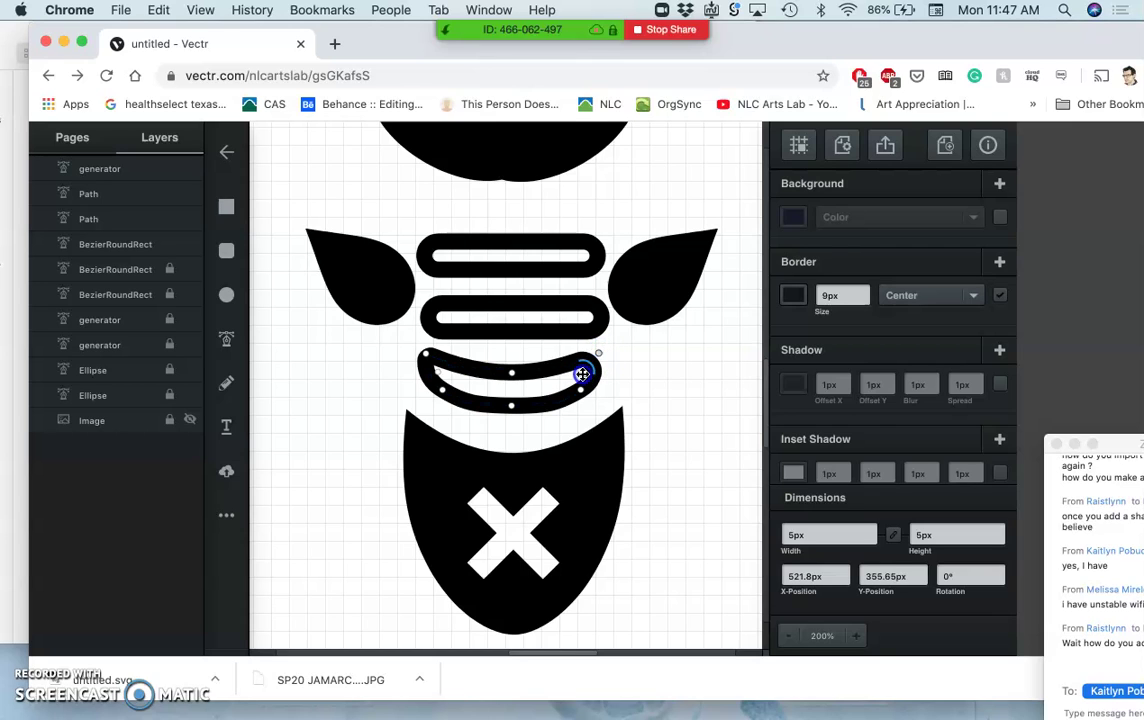
click(436, 374)
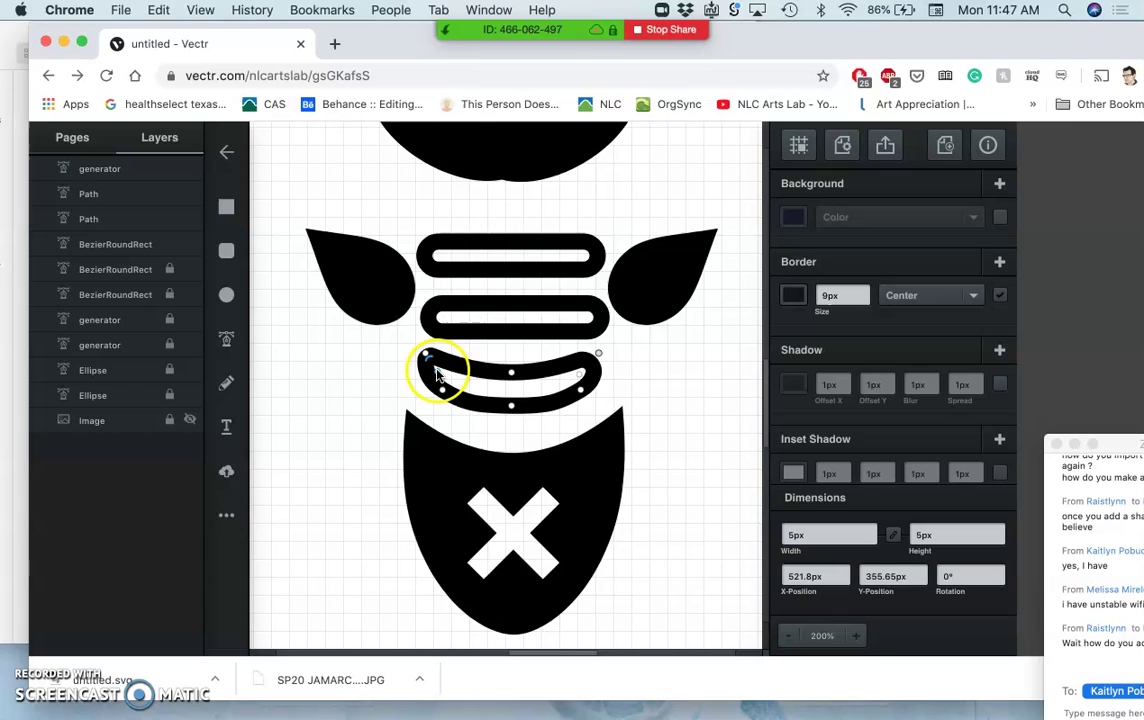
click(572, 424)
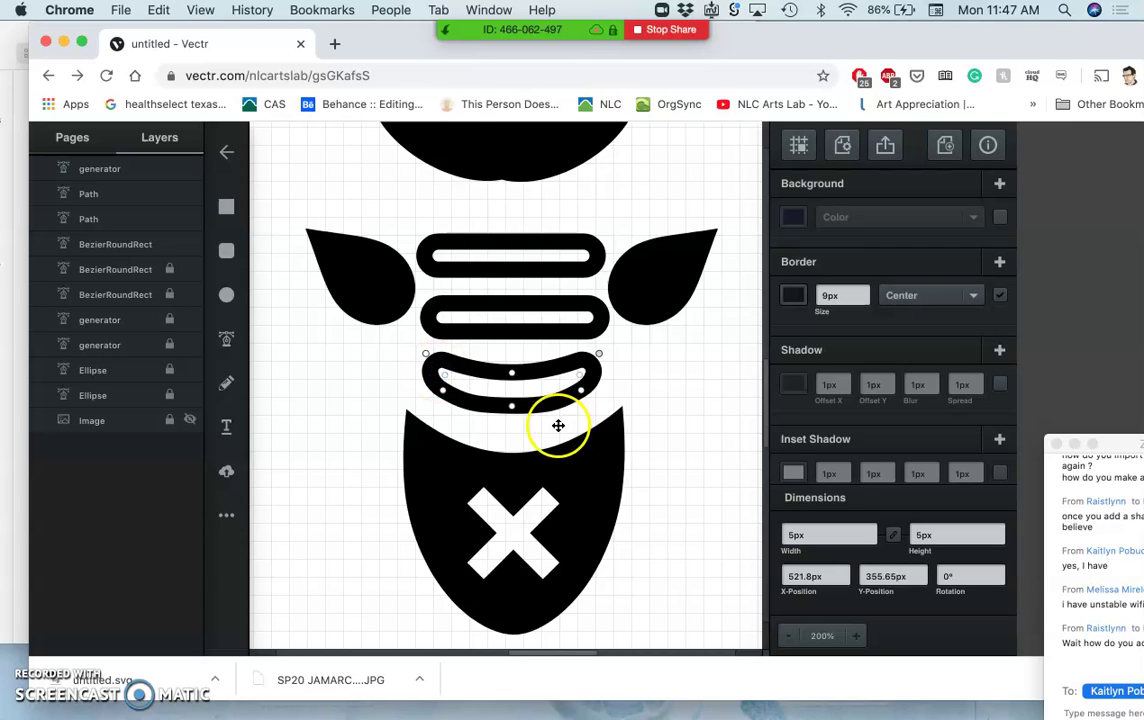
click(511, 406)
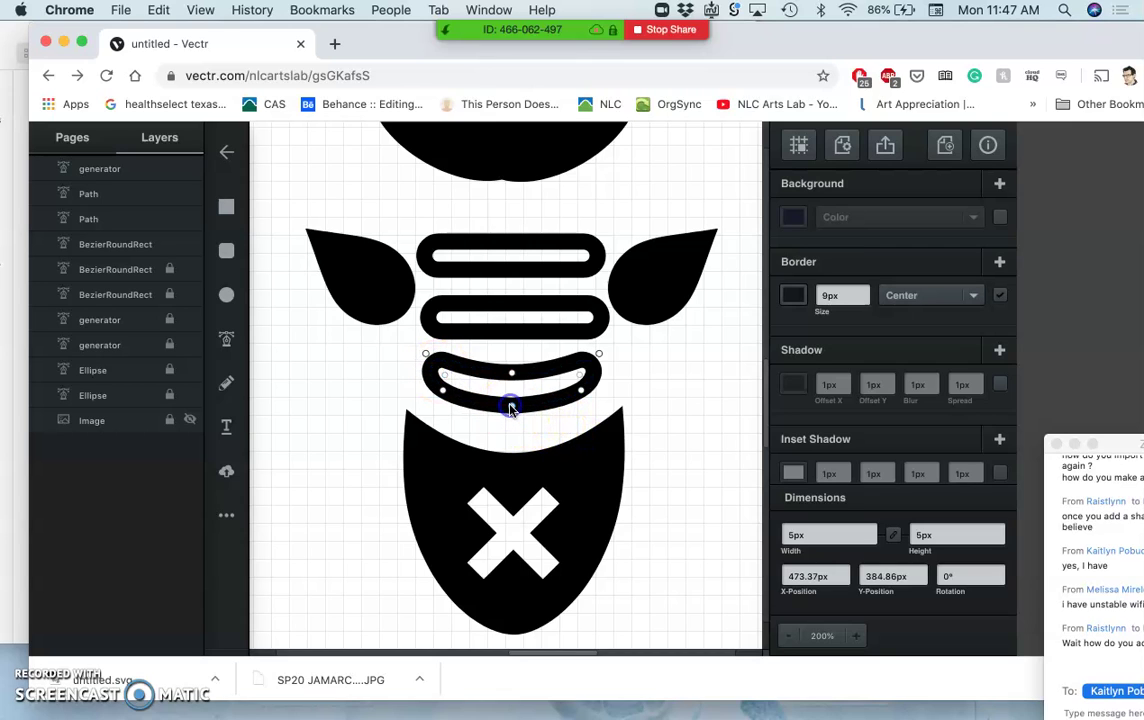
click(541, 427)
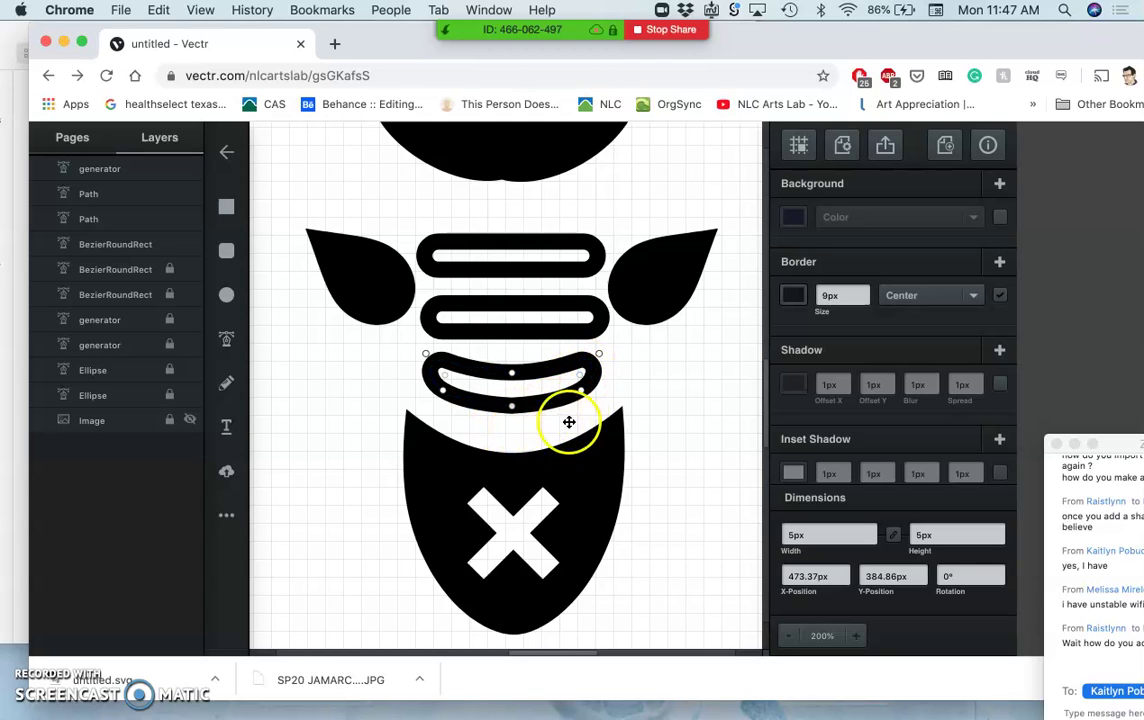
Select the whole curved bar and widen it from both ends to about 95 px
click(540, 365)
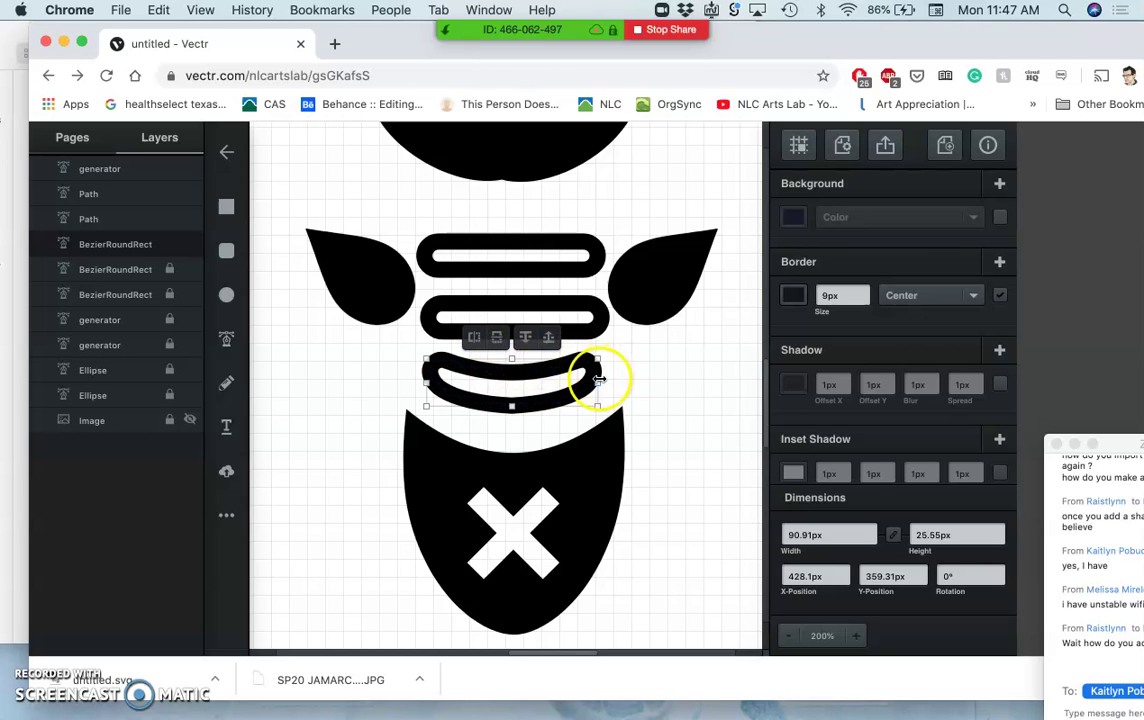
drag(599, 379, 603, 378)
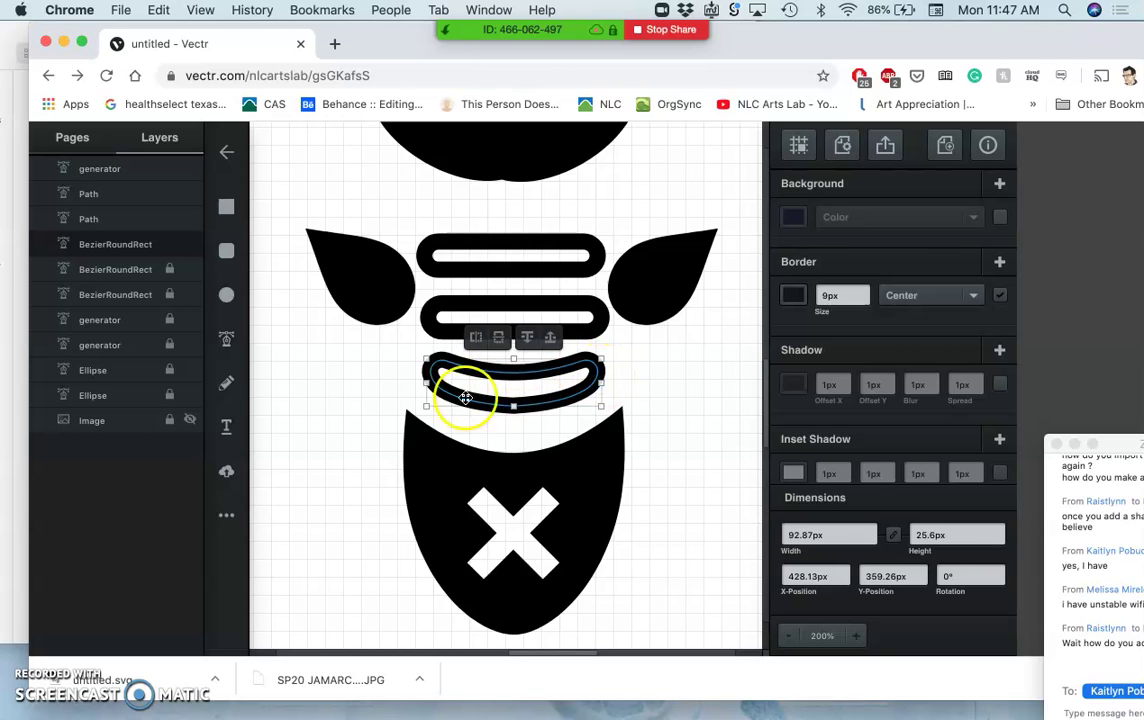
drag(429, 381, 423, 381)
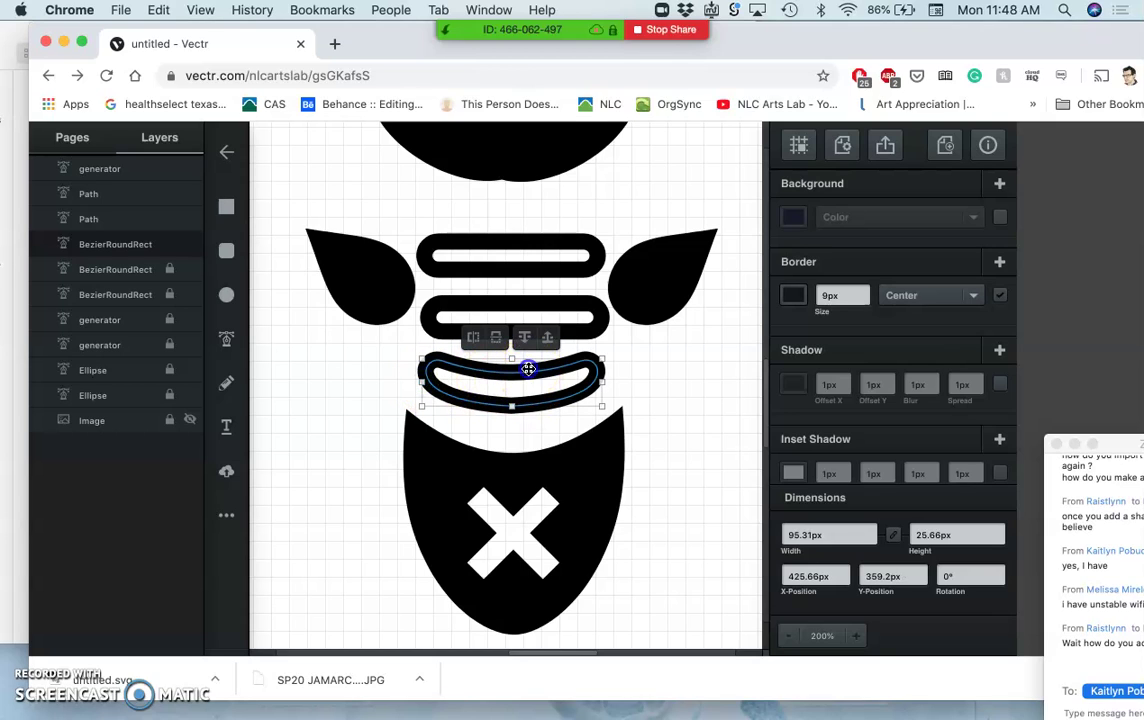
Nudge the curved bar to about X 427 px, Y 358 px, deselect it, and show the sketch's Image layer
drag(528, 369, 532, 366)
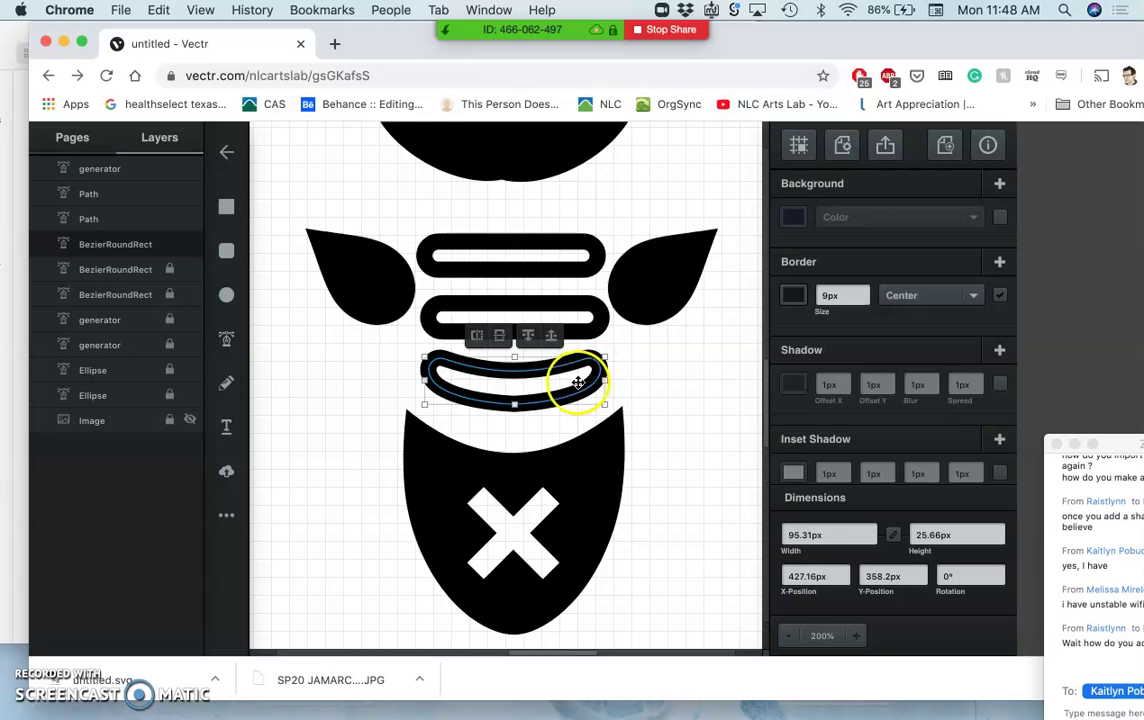
click(601, 326)
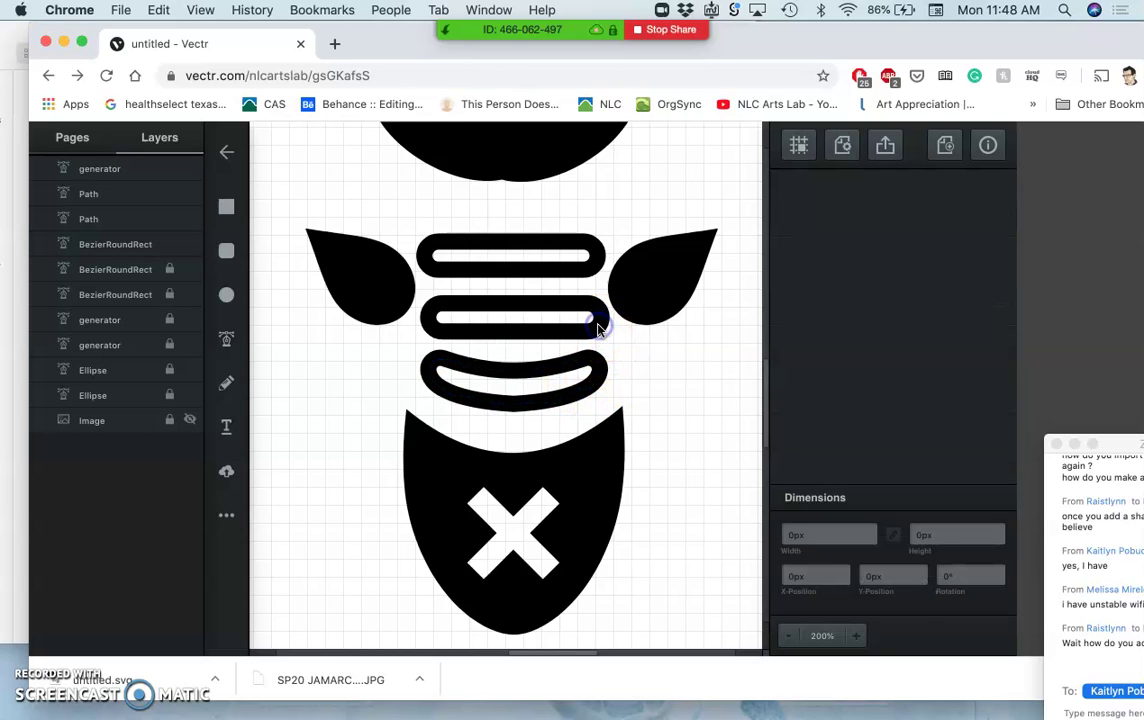
click(188, 422)
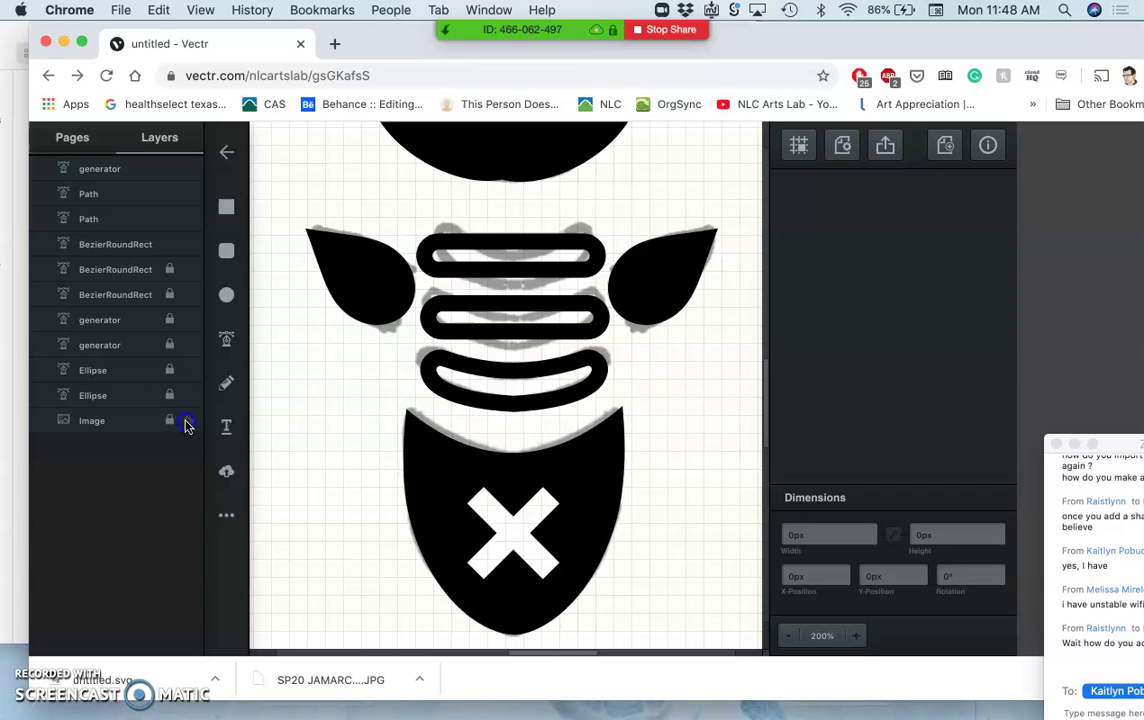
Duplicate the curved bar and move the copy to the right, clear of the original
click(514, 403)
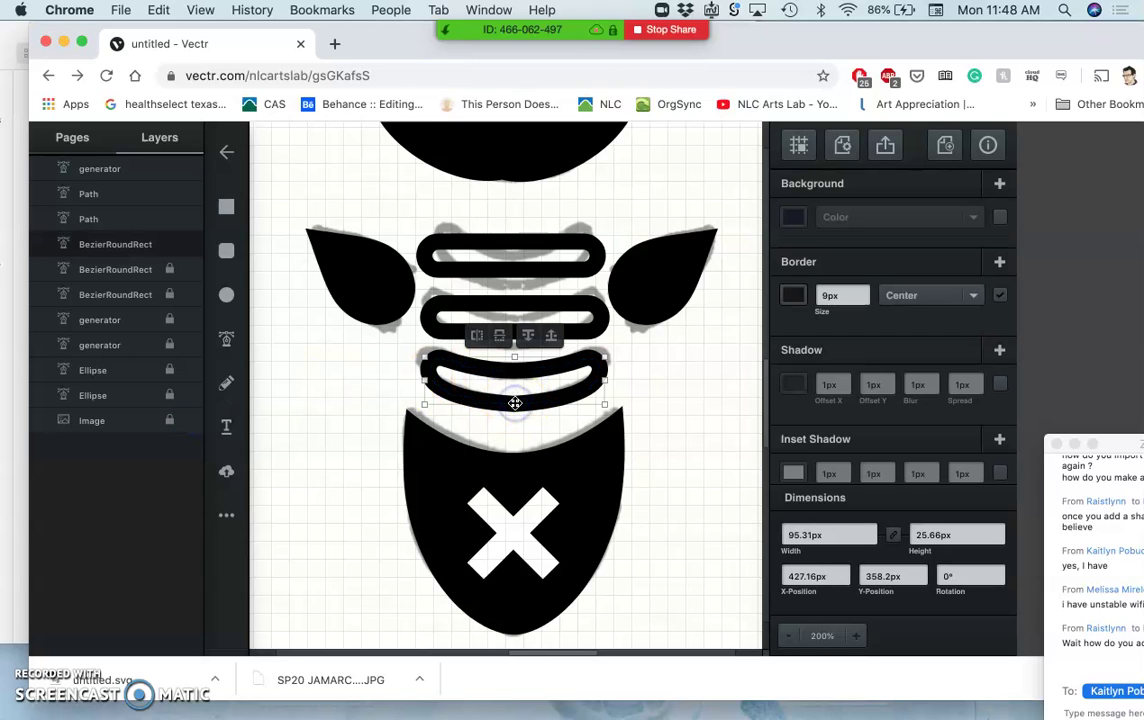
right_click(512, 404)
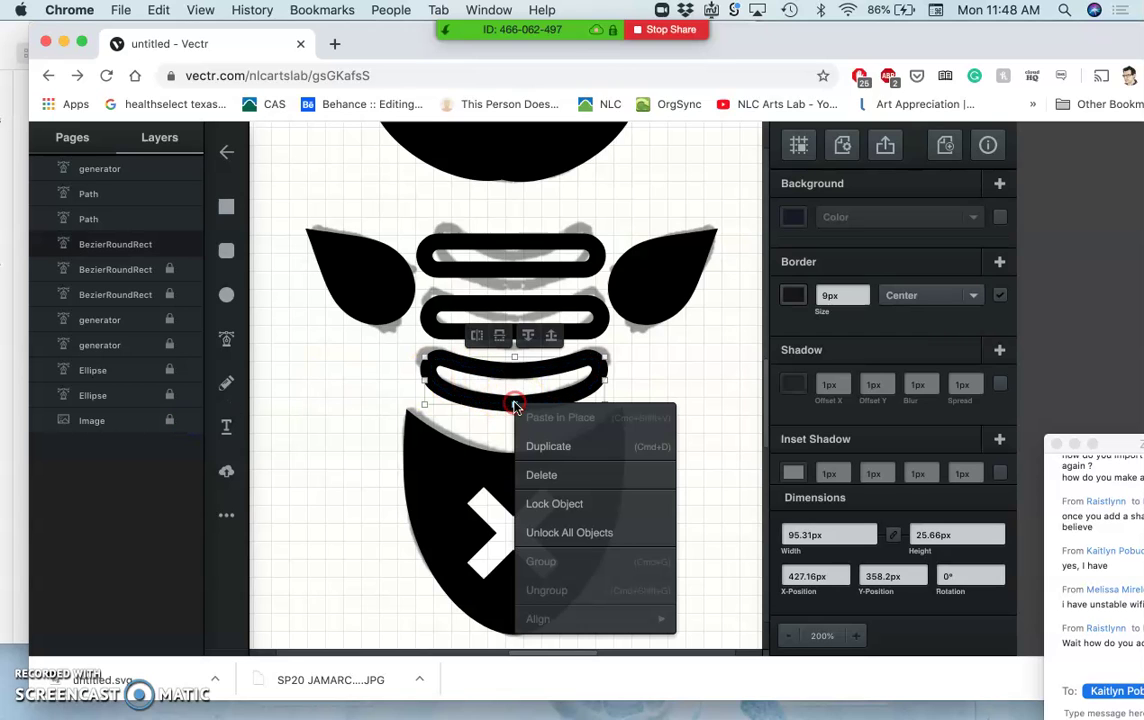
click(537, 447)
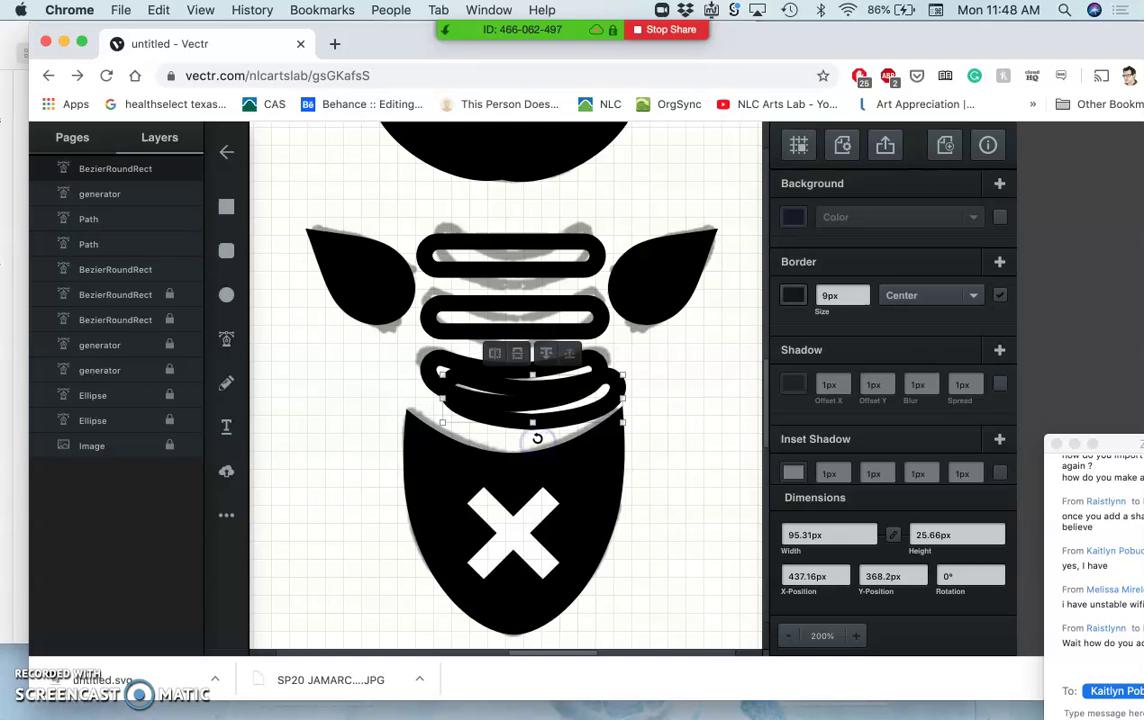
drag(557, 388, 683, 381)
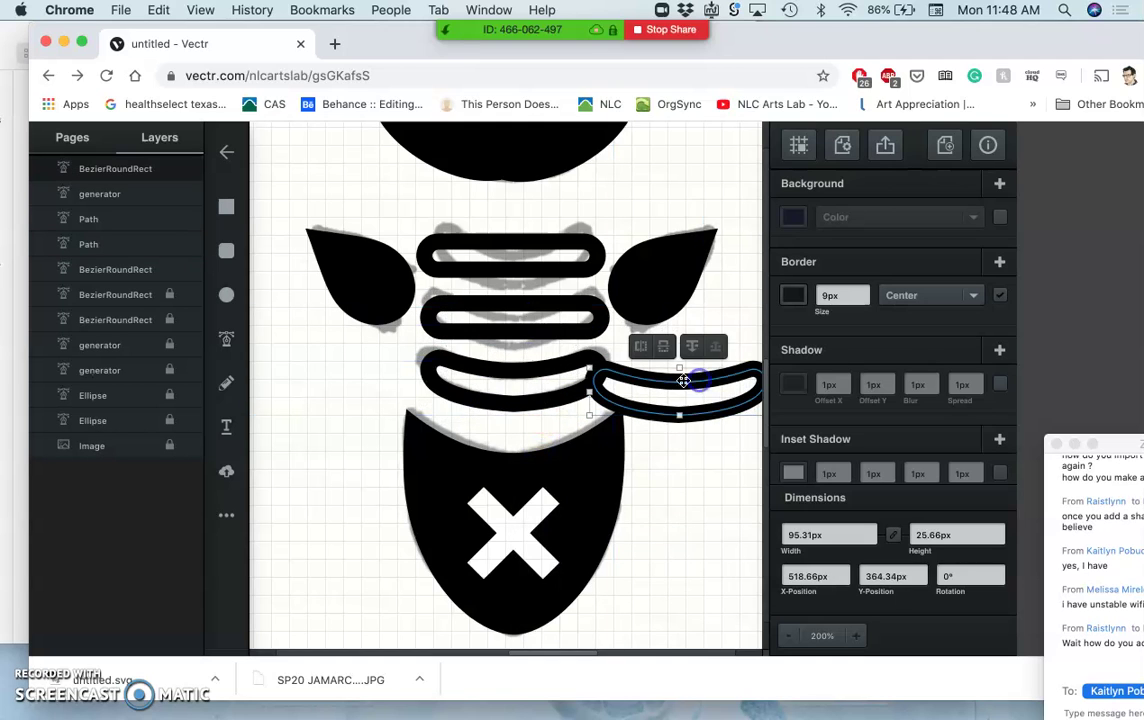
Unlock the shape layers and delete the two straight rounded bars above the curved one
click(570, 304)
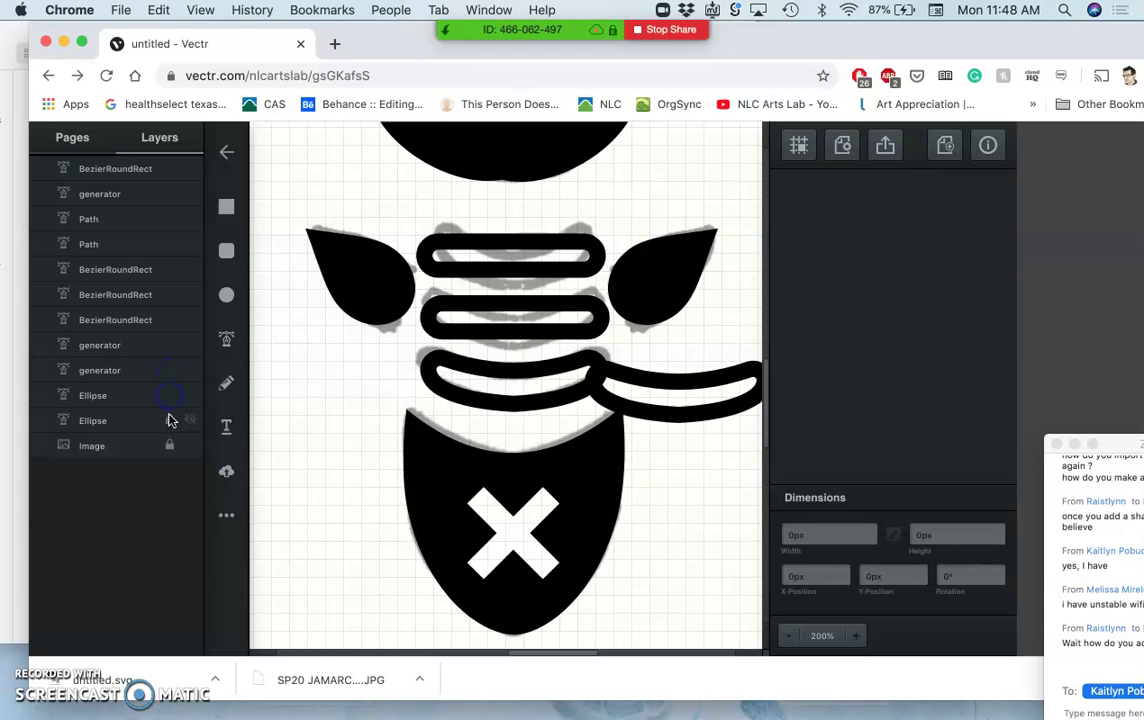
click(492, 309)
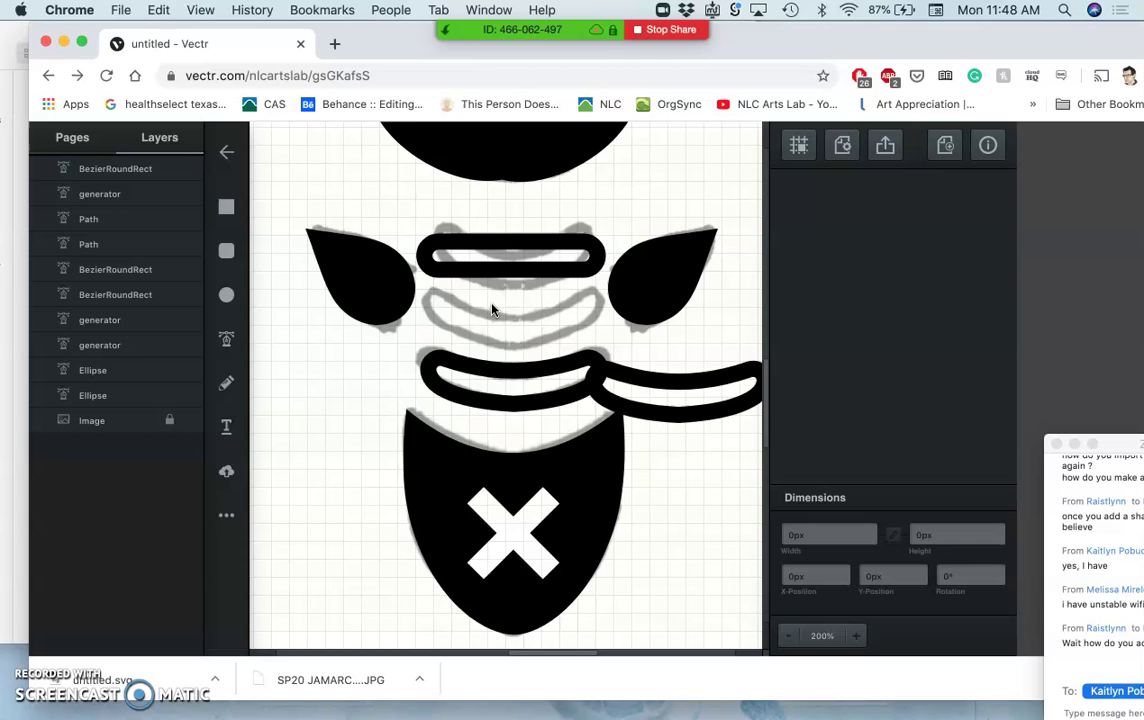
drag(493, 309, 498, 273)
right_click(498, 268)
click(521, 347)
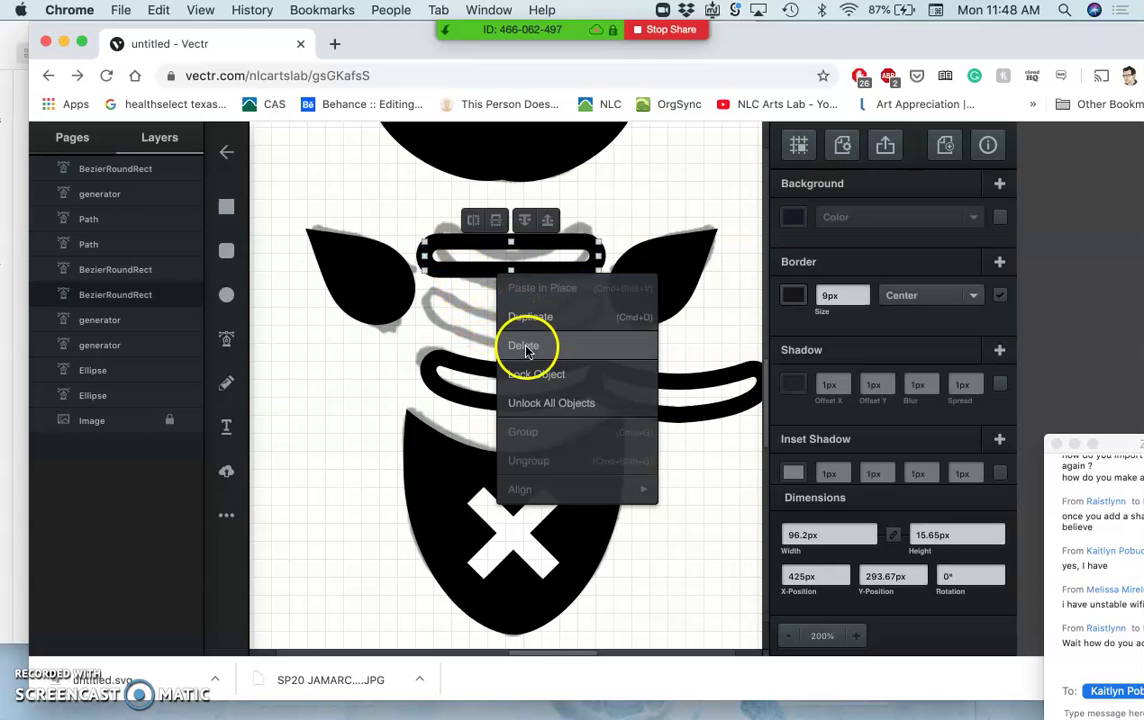
click(524, 348)
Place the copied curved bar over the sketch's middle bar and scale it down evenly to about 83 px wide
drag(651, 370, 500, 306)
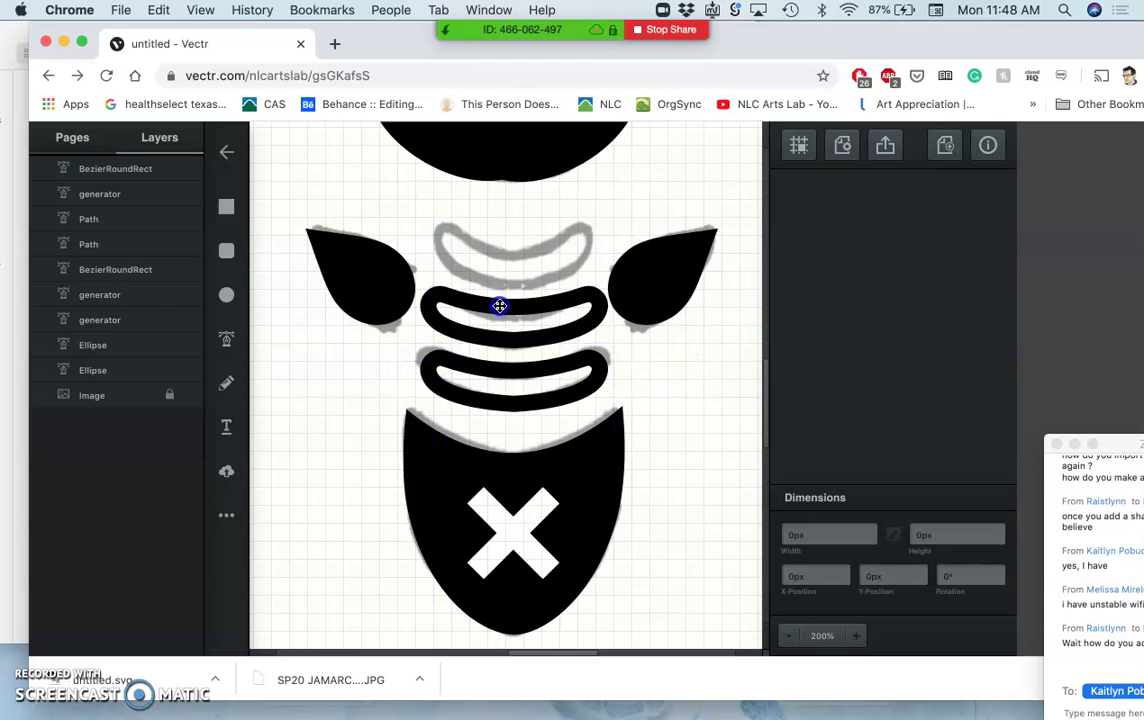
click(500, 306)
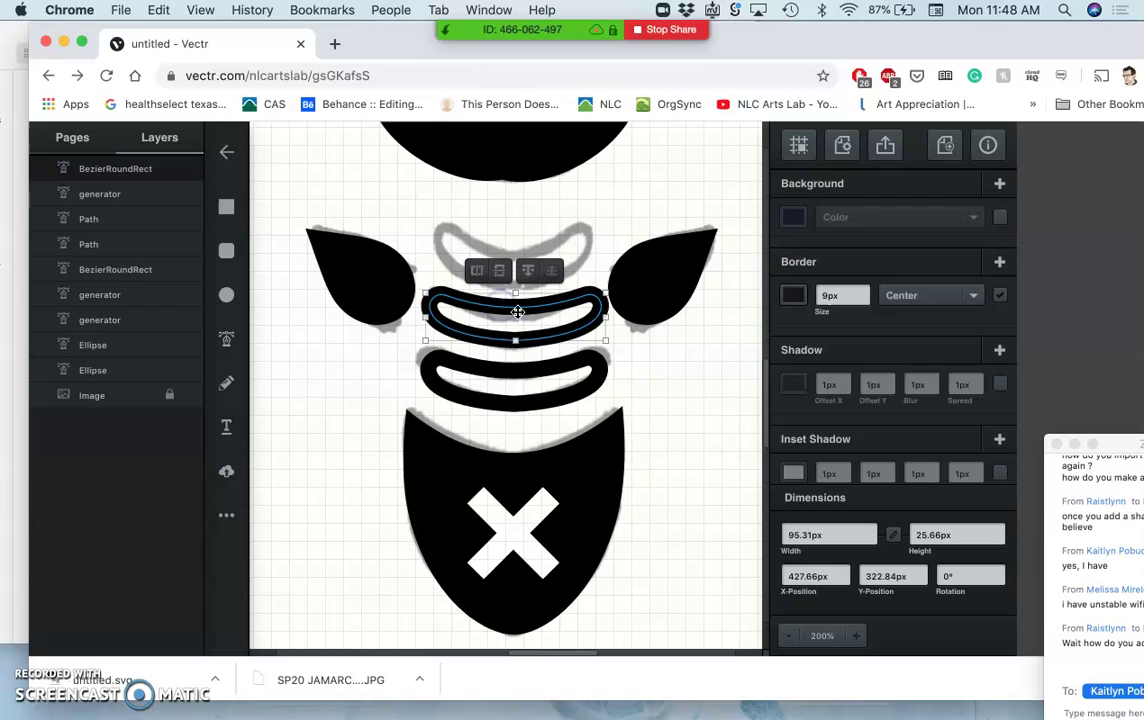
click(605, 324)
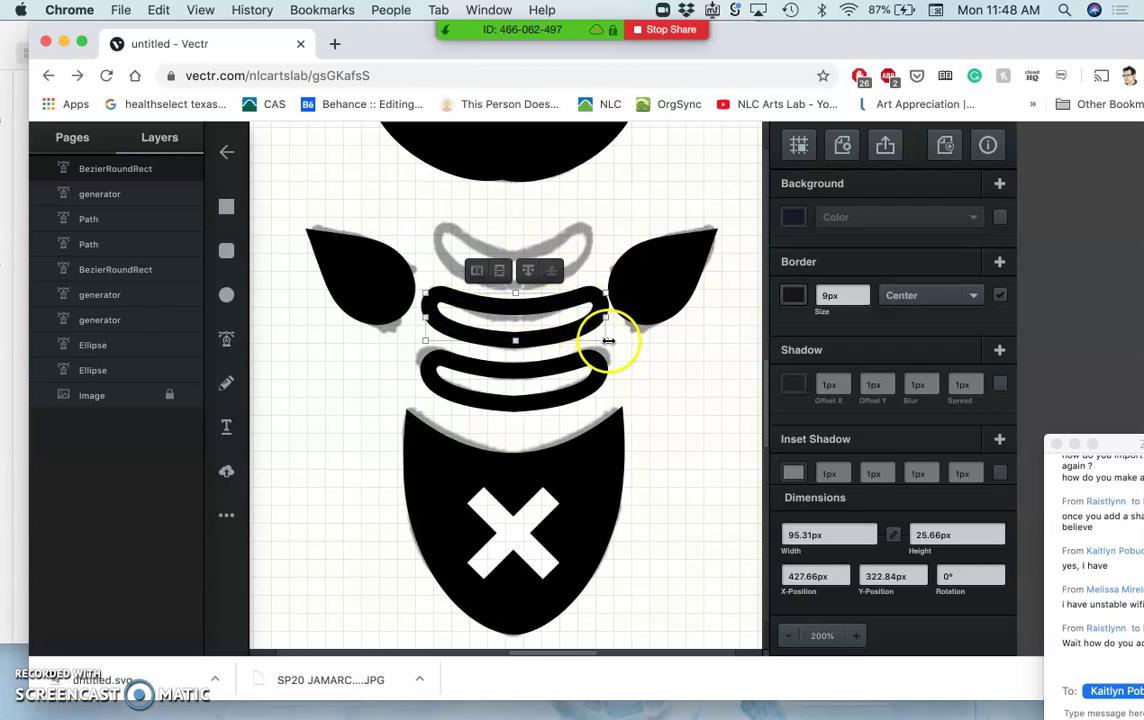
drag(608, 341, 529, 313)
click(623, 328)
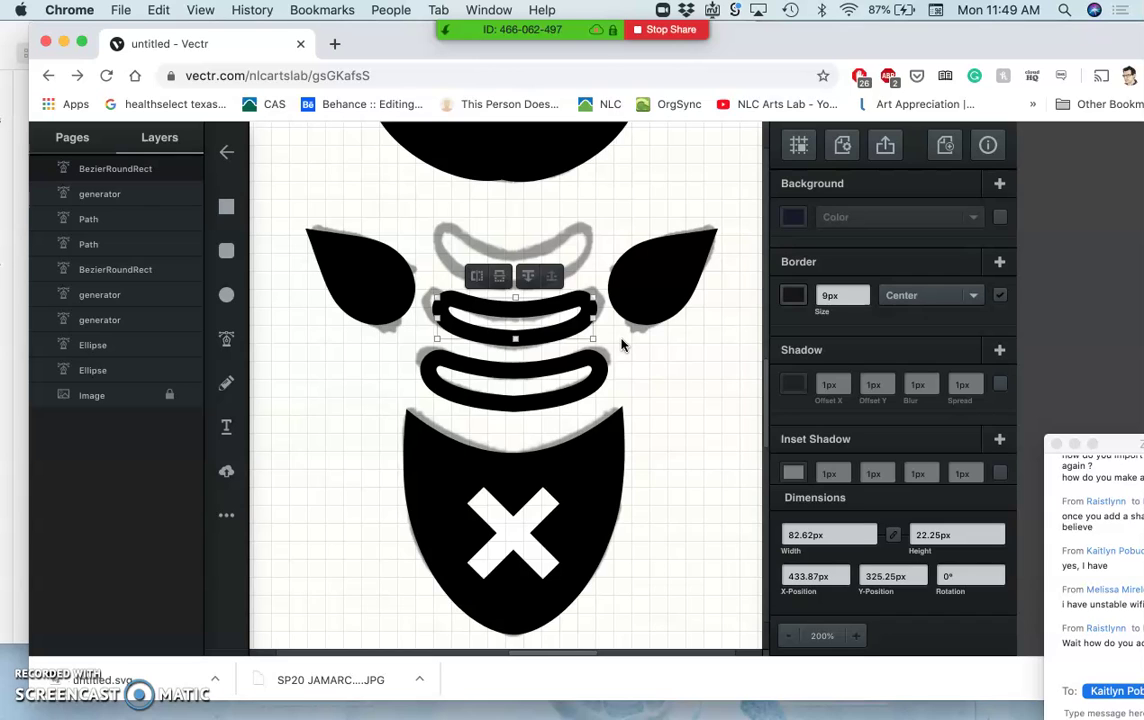
Duplicate the middle bar, place the copy over the sketch's top bar, and scale it down to about 75 px wide
right_click(568, 325)
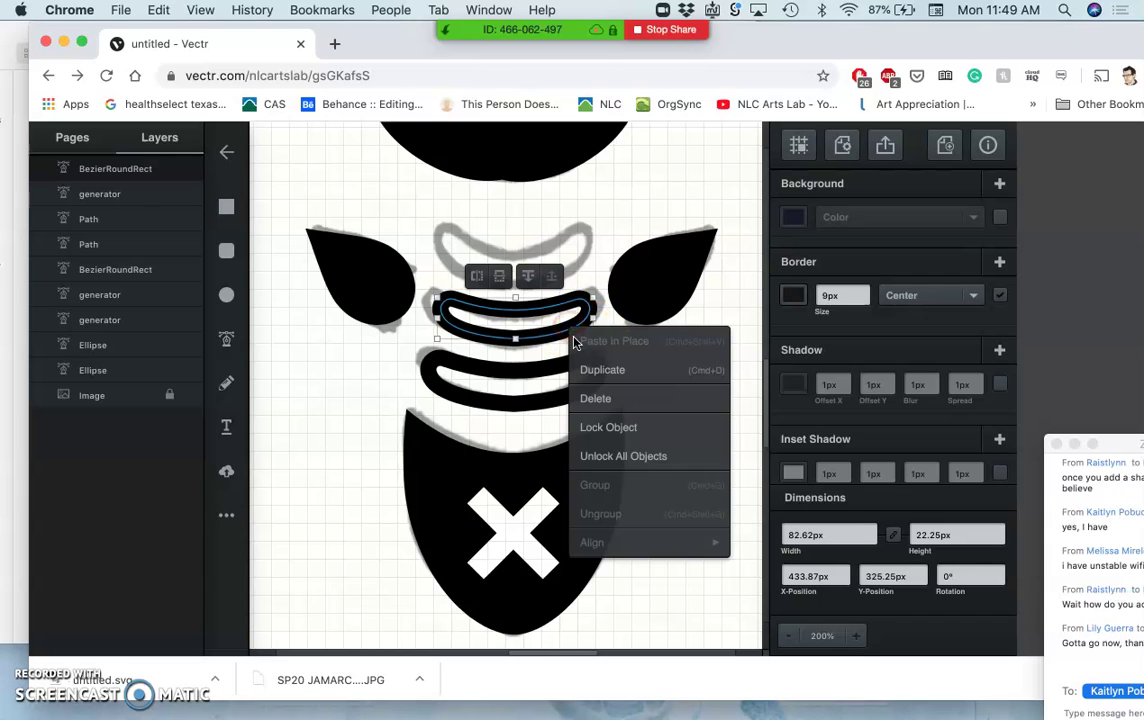
click(588, 371)
click(551, 332)
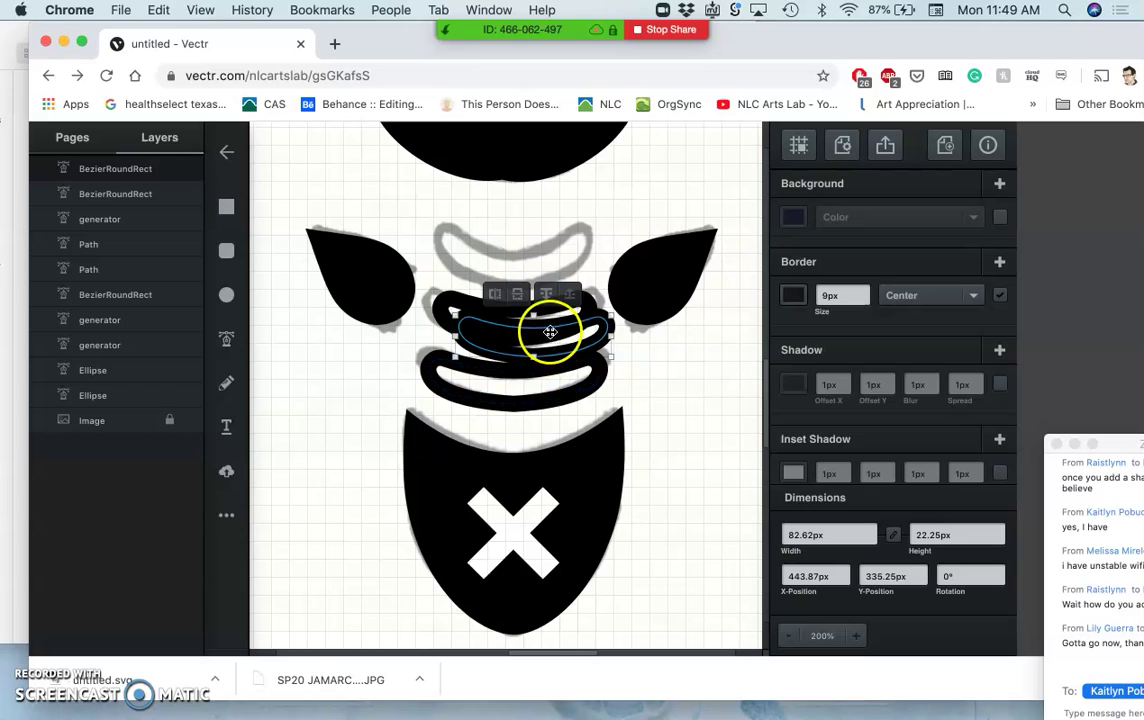
drag(550, 332, 533, 255)
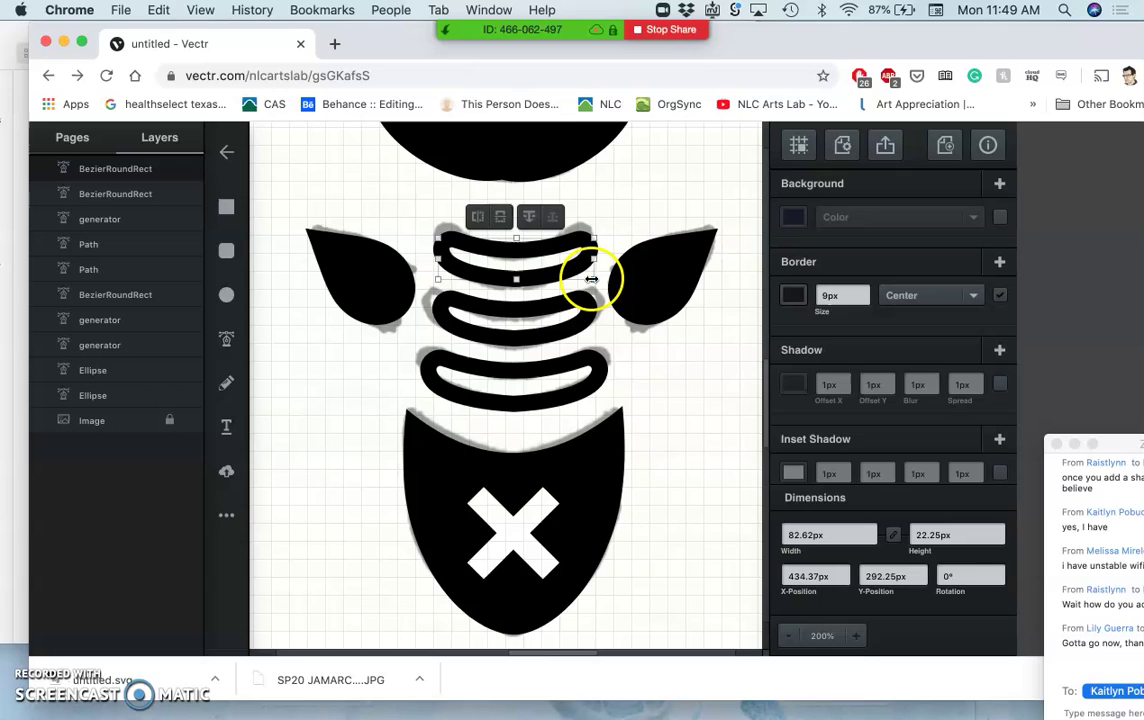
drag(591, 280, 540, 250)
click(434, 248)
click(578, 240)
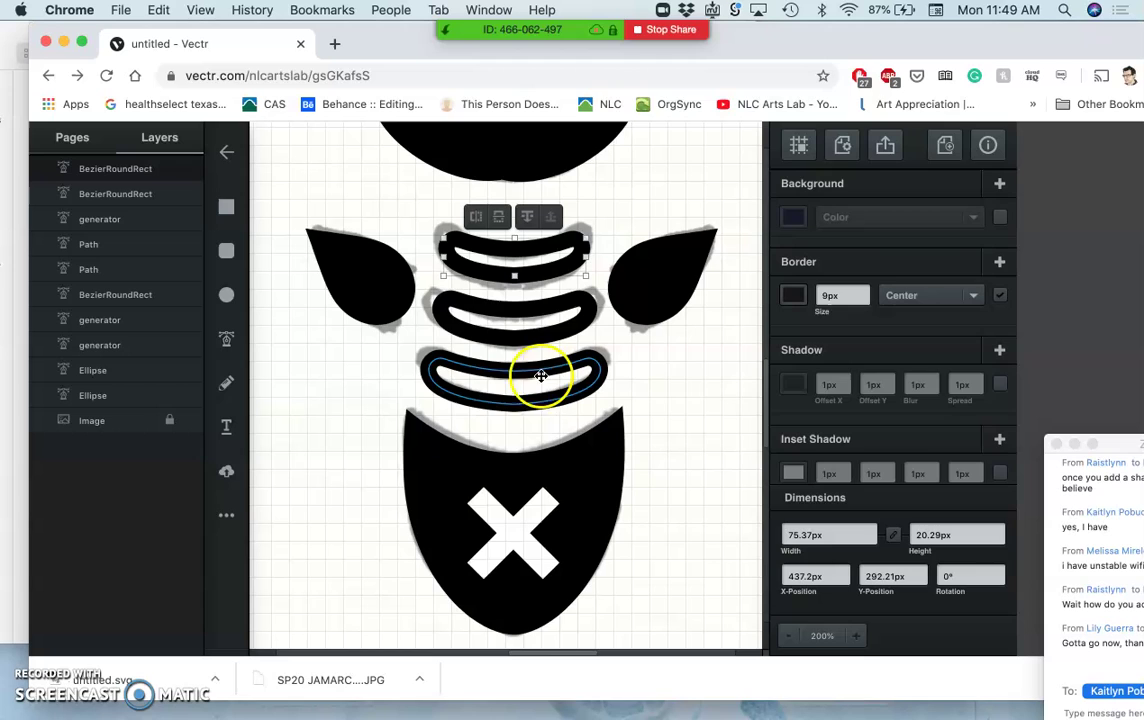
Hide the sketch's Image layer and examine the whole set of vector shapes, including at 100% zoom
click(712, 413)
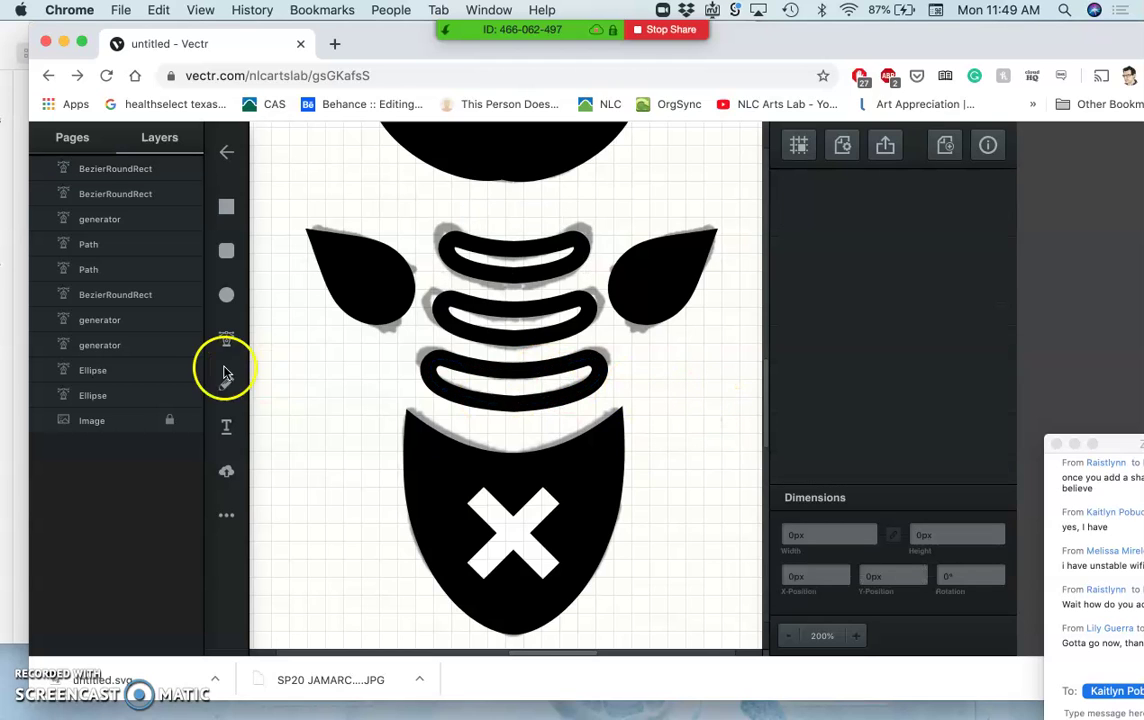
click(187, 421)
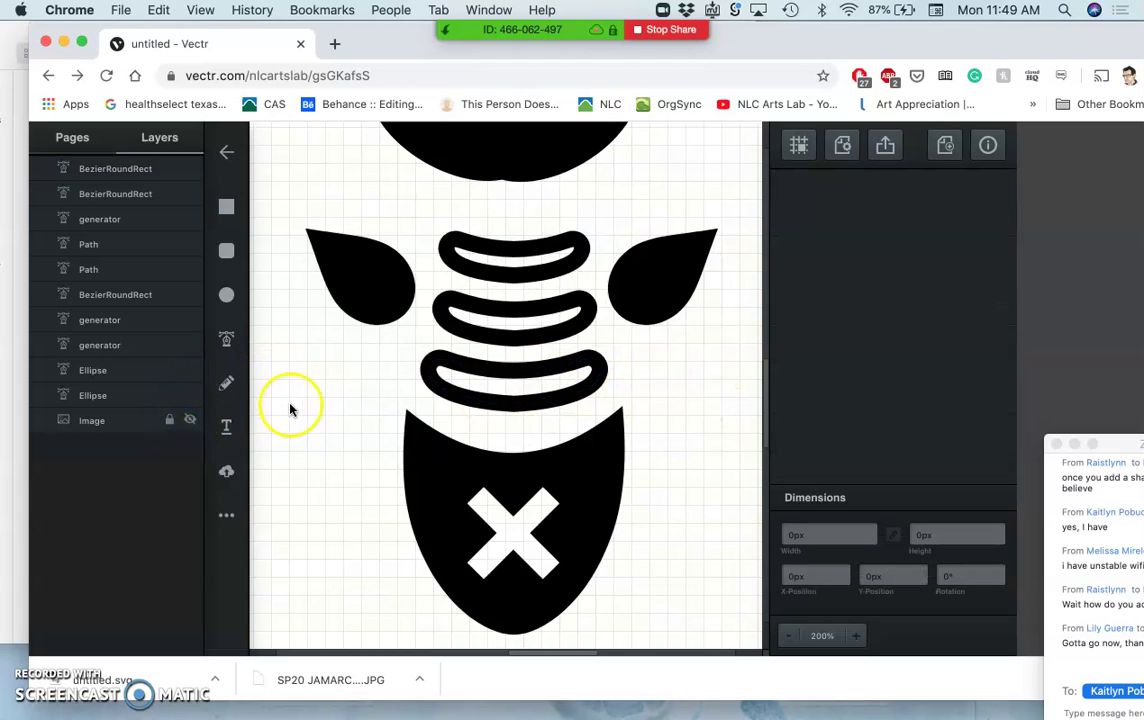
scroll(284, 415, up, 3)
scroll(284, 415, up, 1)
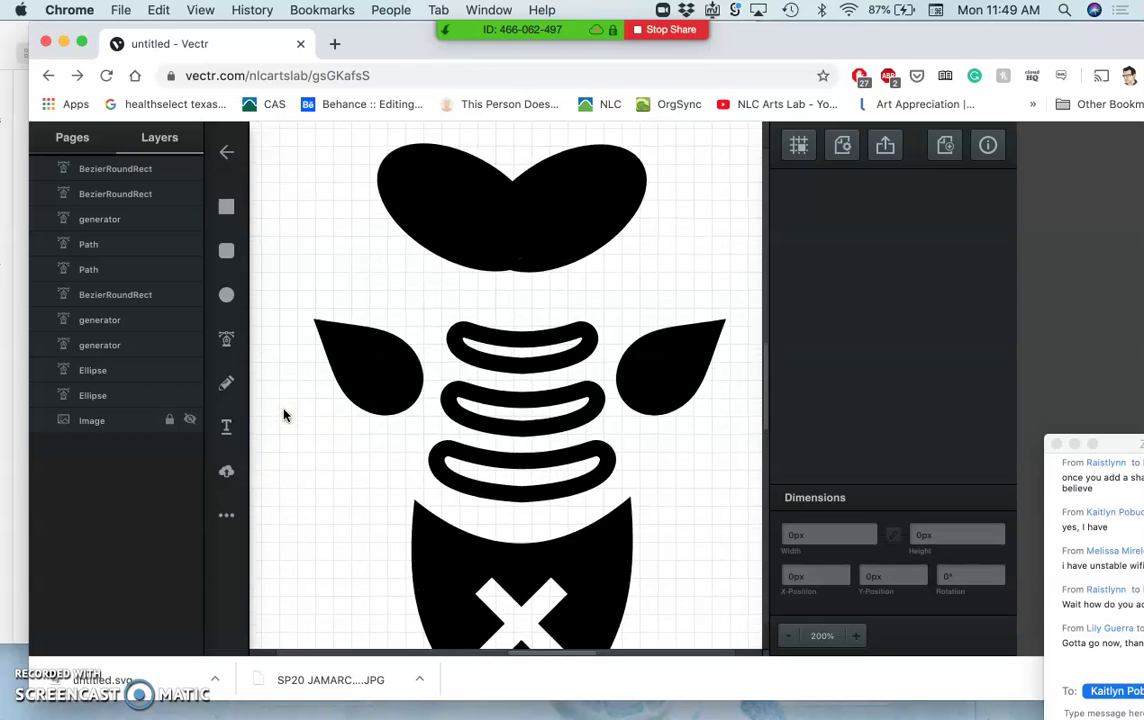
scroll(284, 415, down, 4)
scroll(284, 415, up, 3)
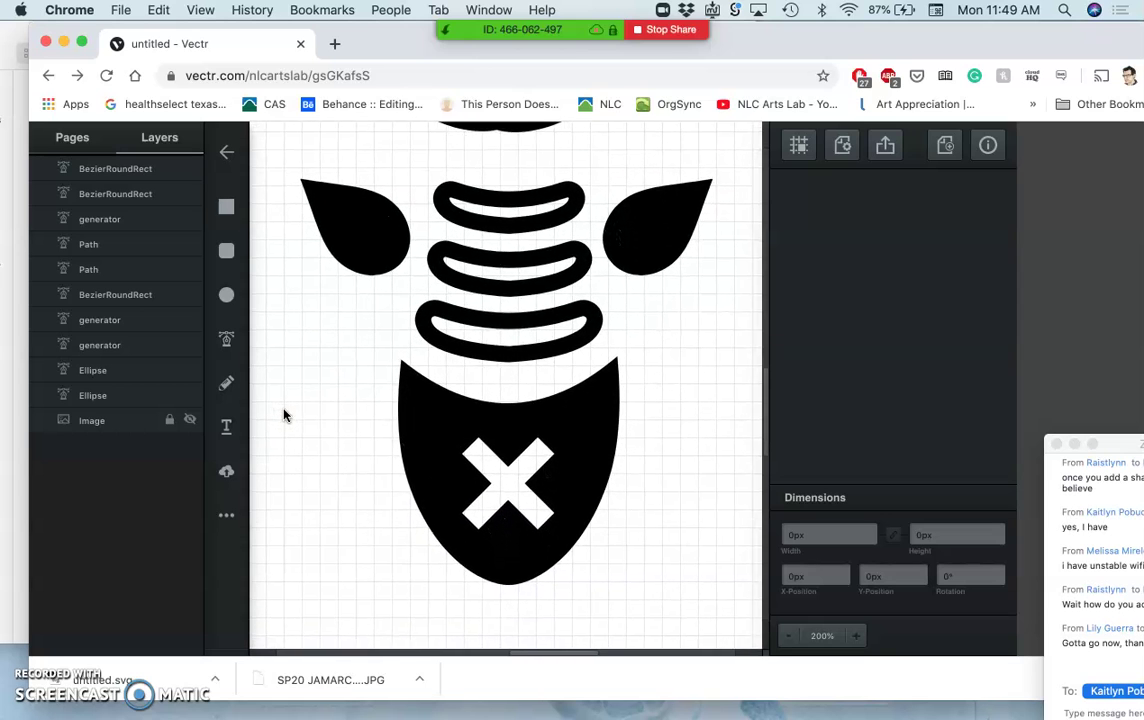
scroll(284, 415, up, 1)
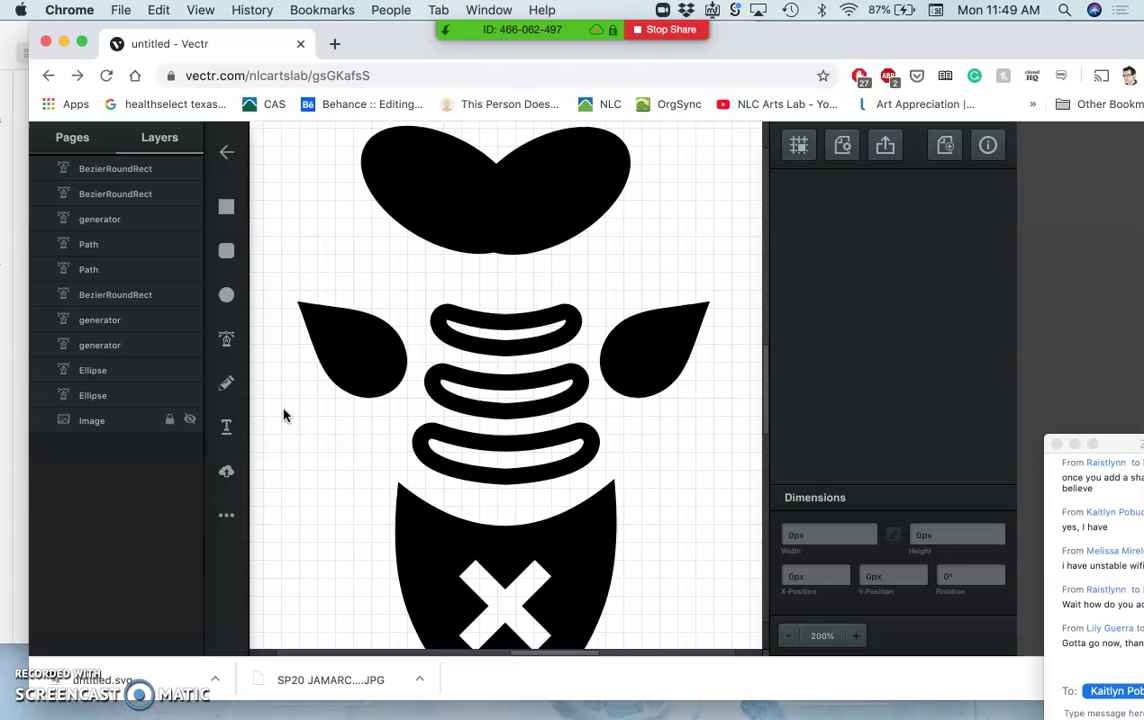
click(655, 358)
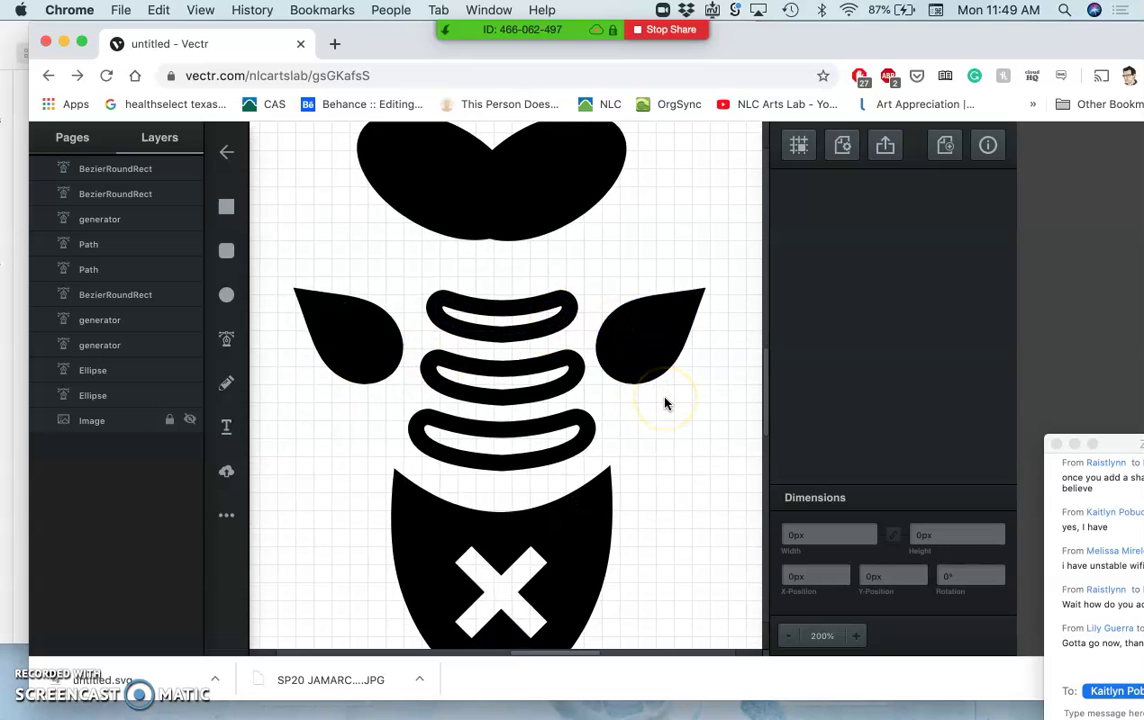
key(super+minus)
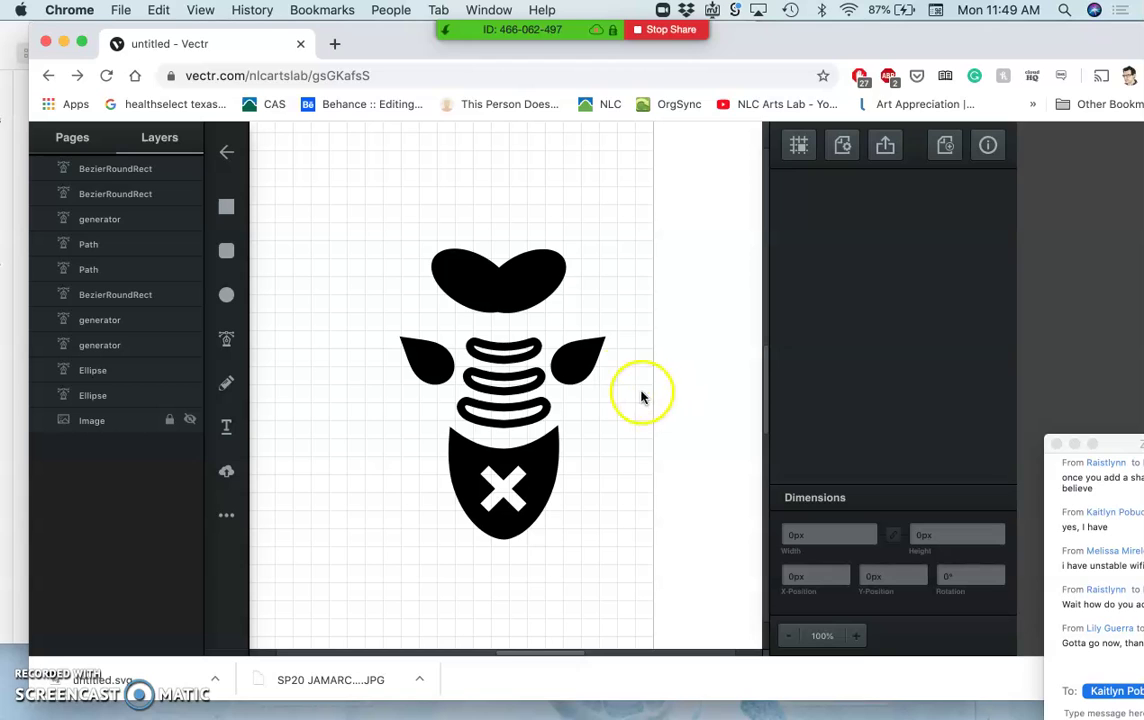
key(super+equal)
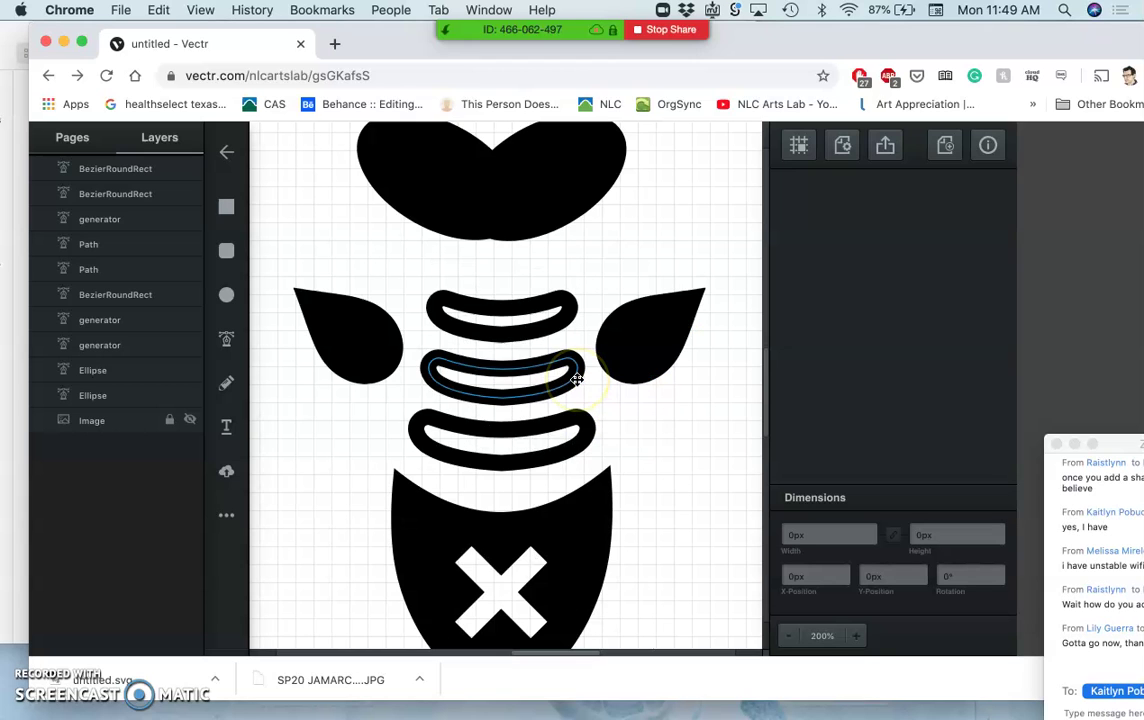
Show the sketch again, round the left leaf shape's outer tip, and move its lower-left point inward
click(189, 420)
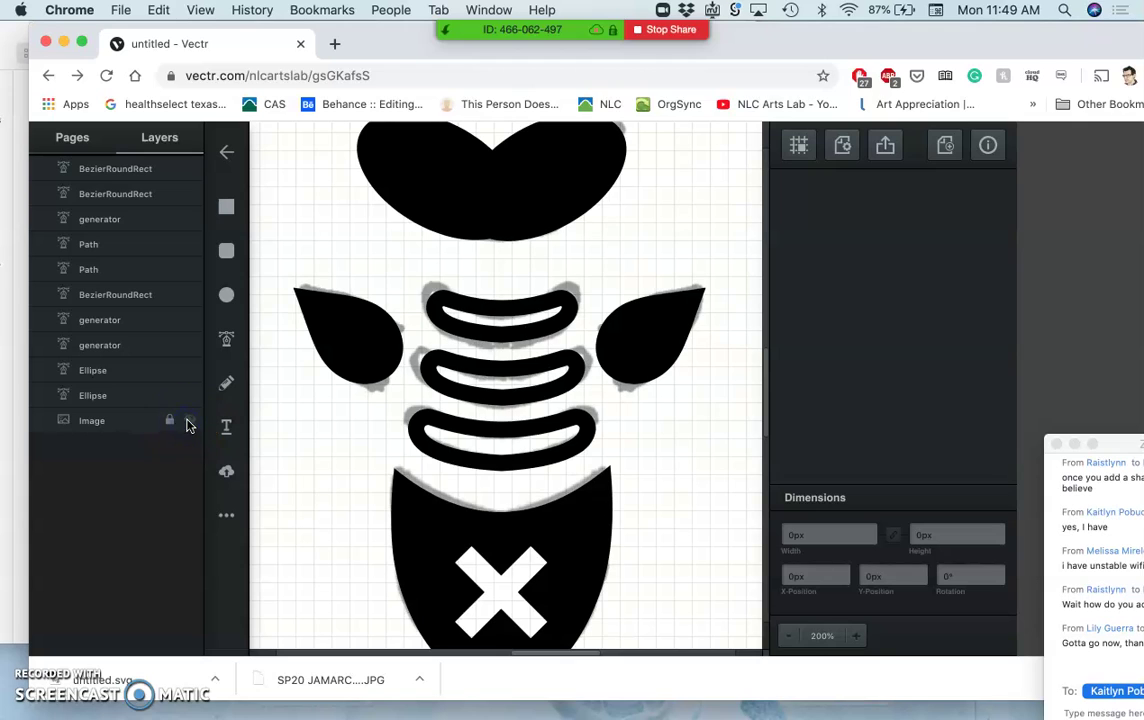
click(332, 332)
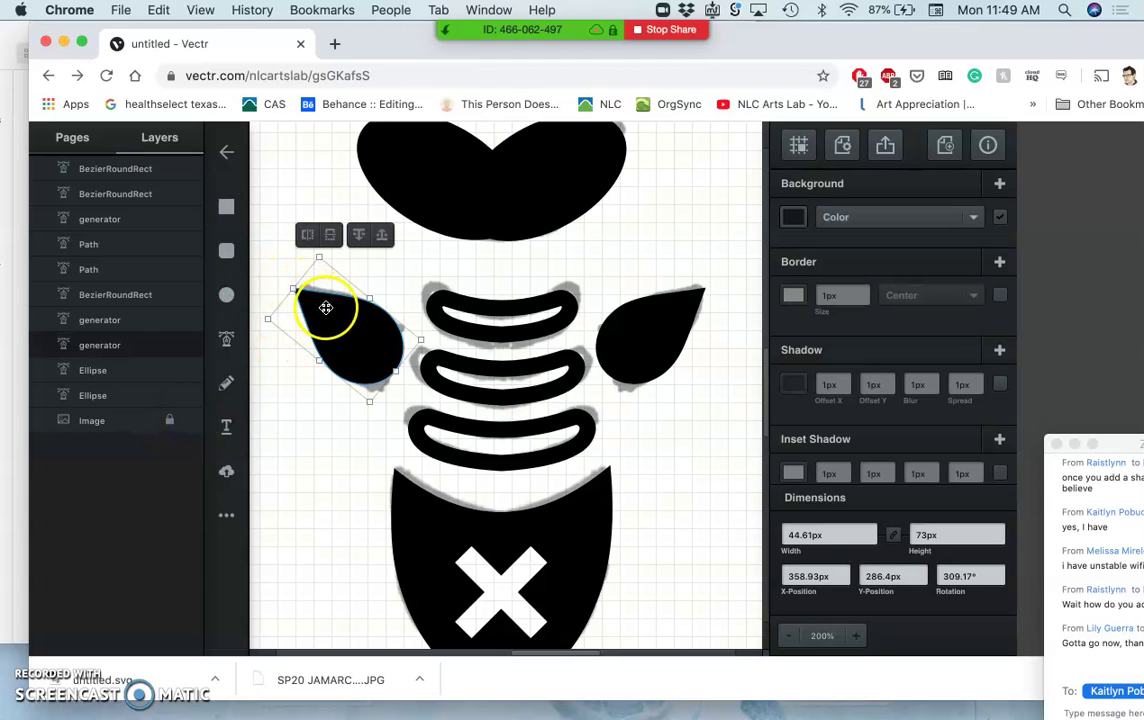
double_click(327, 302)
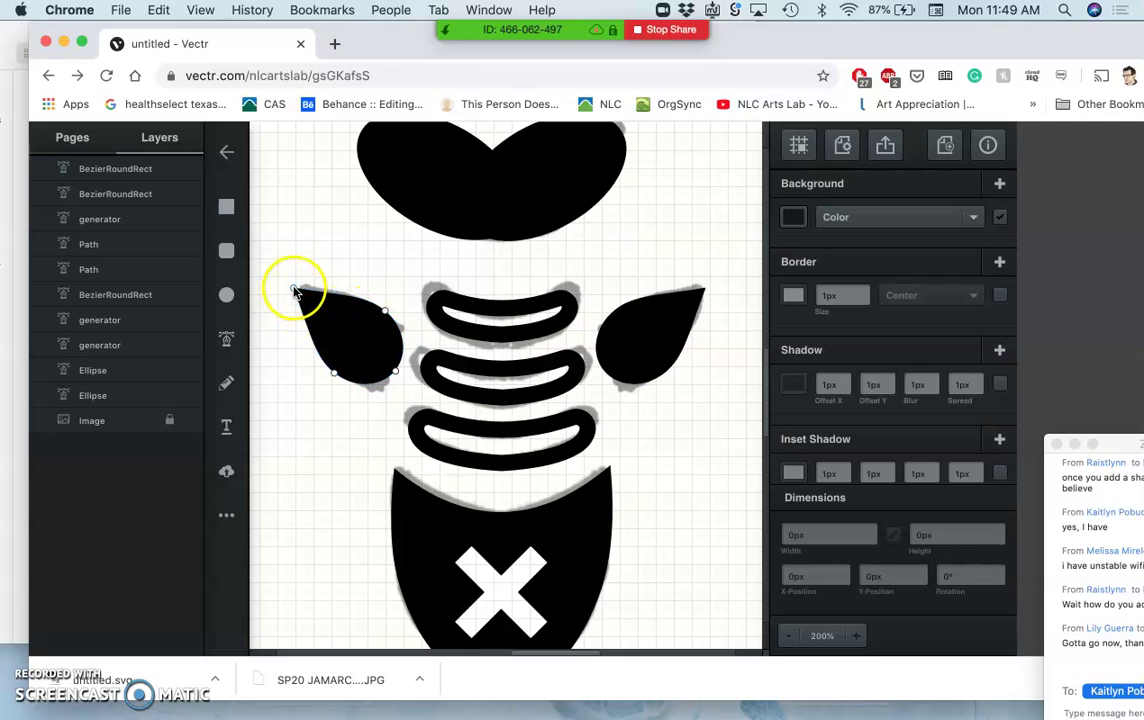
click(294, 289)
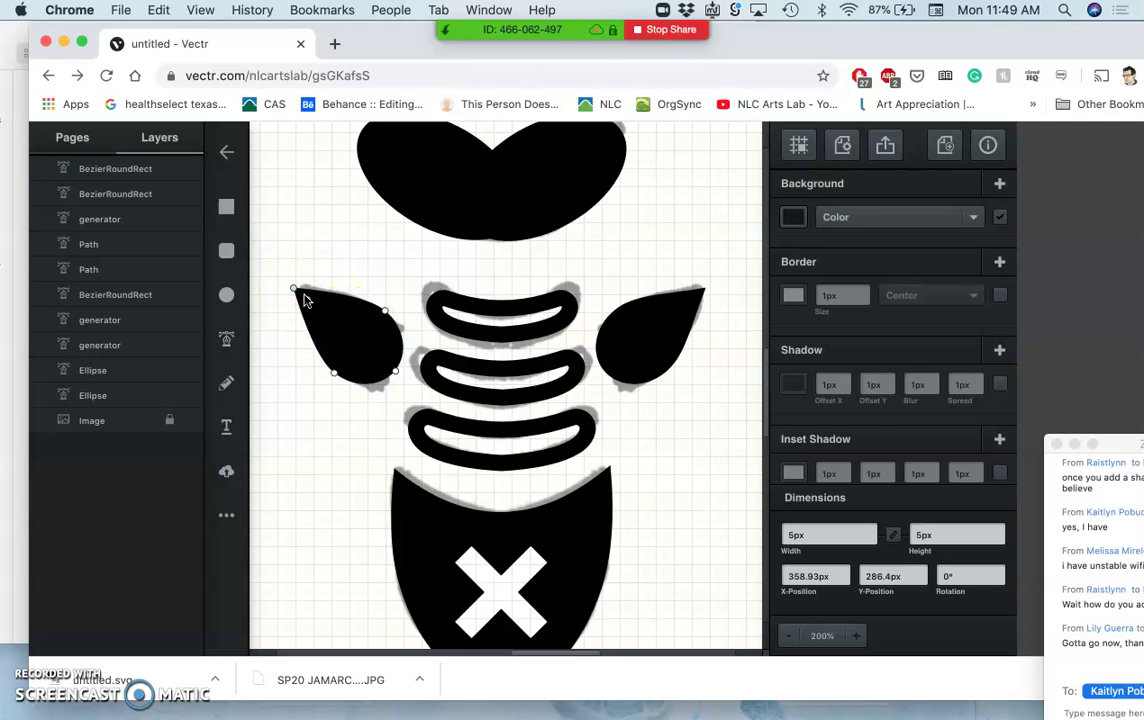
drag(294, 289, 317, 306)
drag(334, 373, 344, 360)
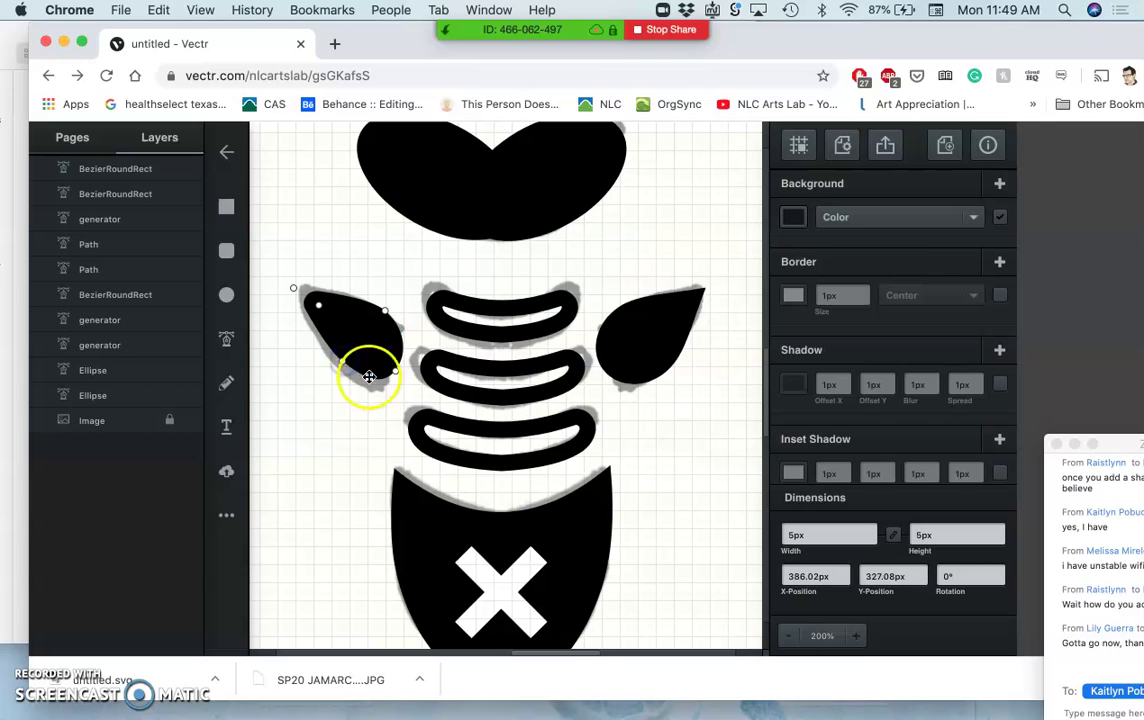
Pull new curve handles from the left leaf's upper-right point to bulge its upper edge, then undo the last handle tweak
click(386, 313)
double_click(386, 312)
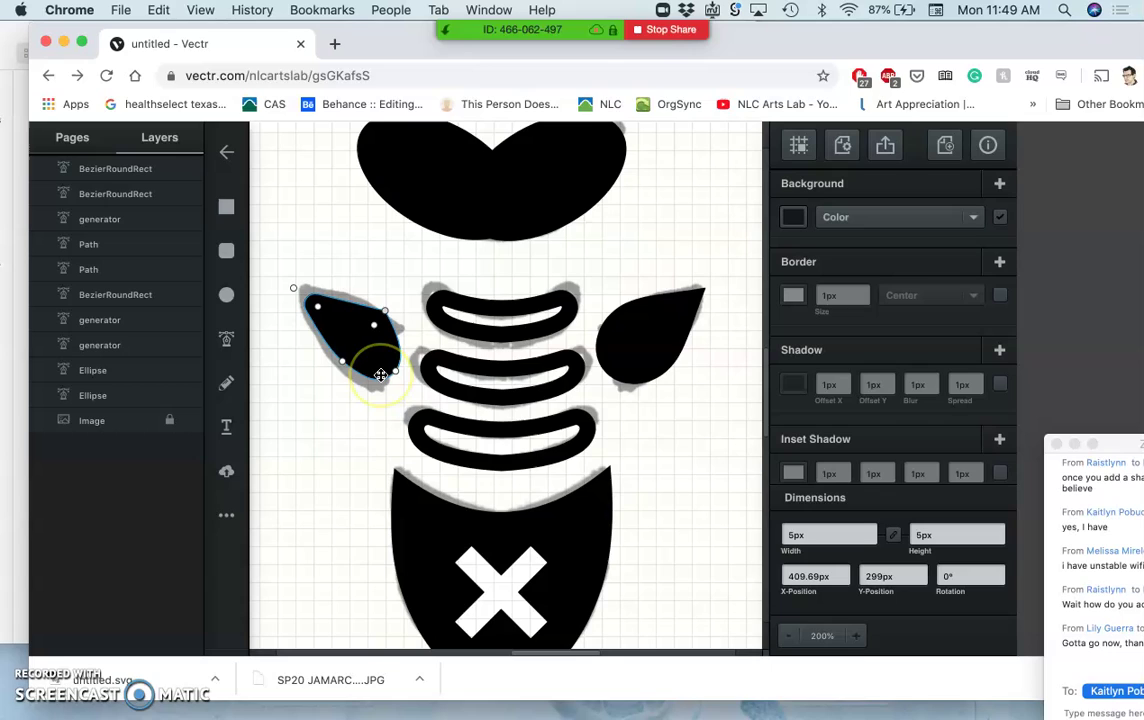
drag(374, 325, 338, 264)
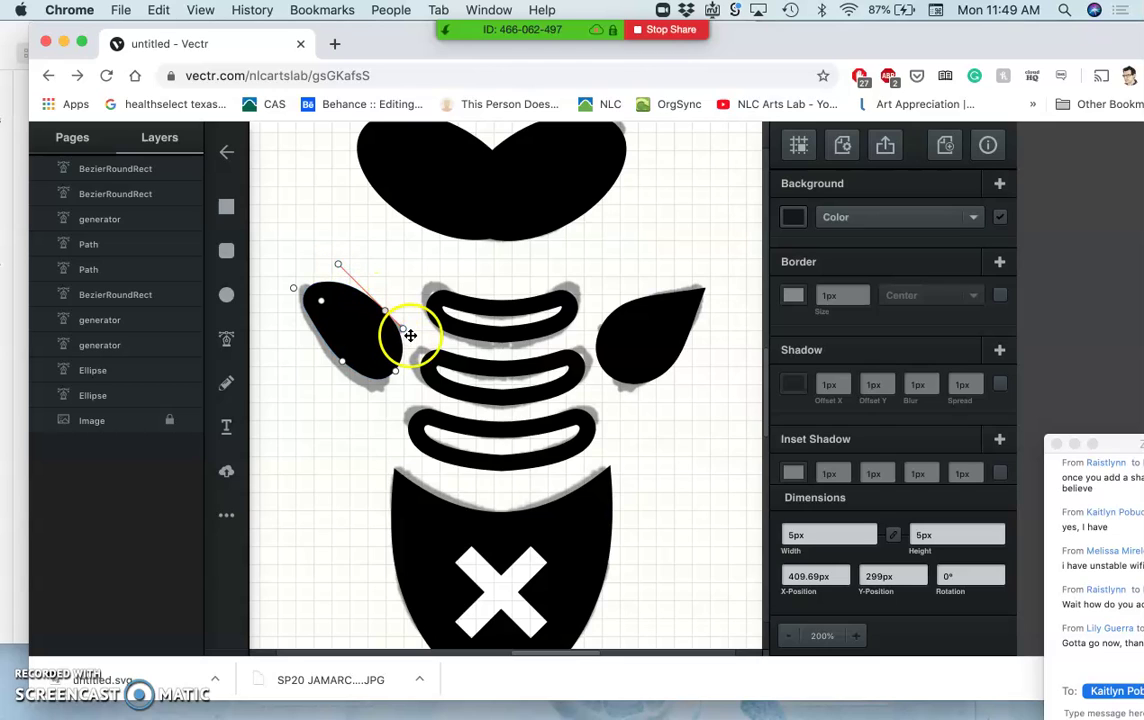
click(374, 319)
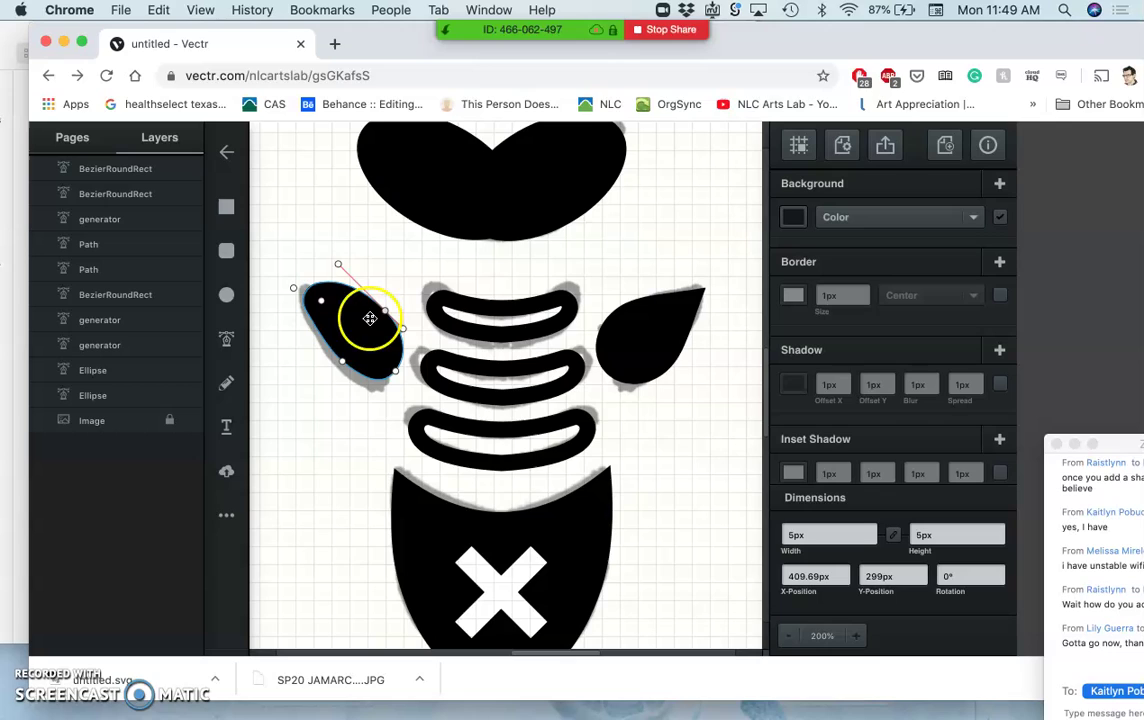
click(338, 264)
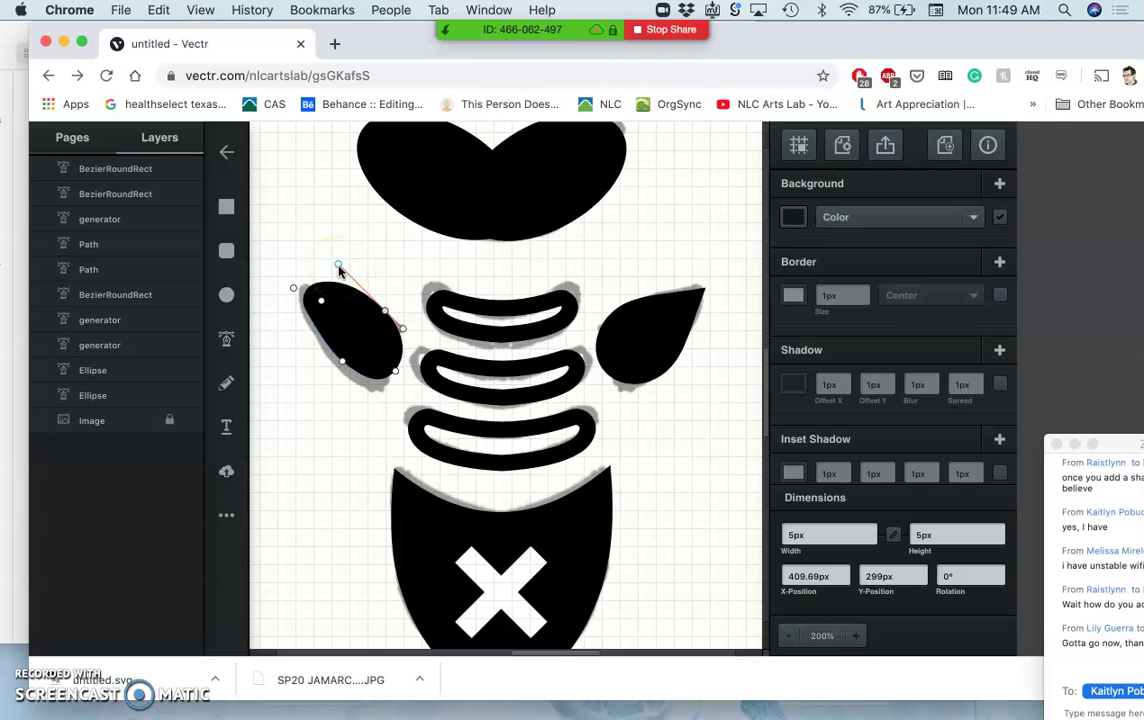
mouse_move(336, 265)
mouse_down()
mouse_move(329, 271)
mouse_move(342, 261)
mouse_up()
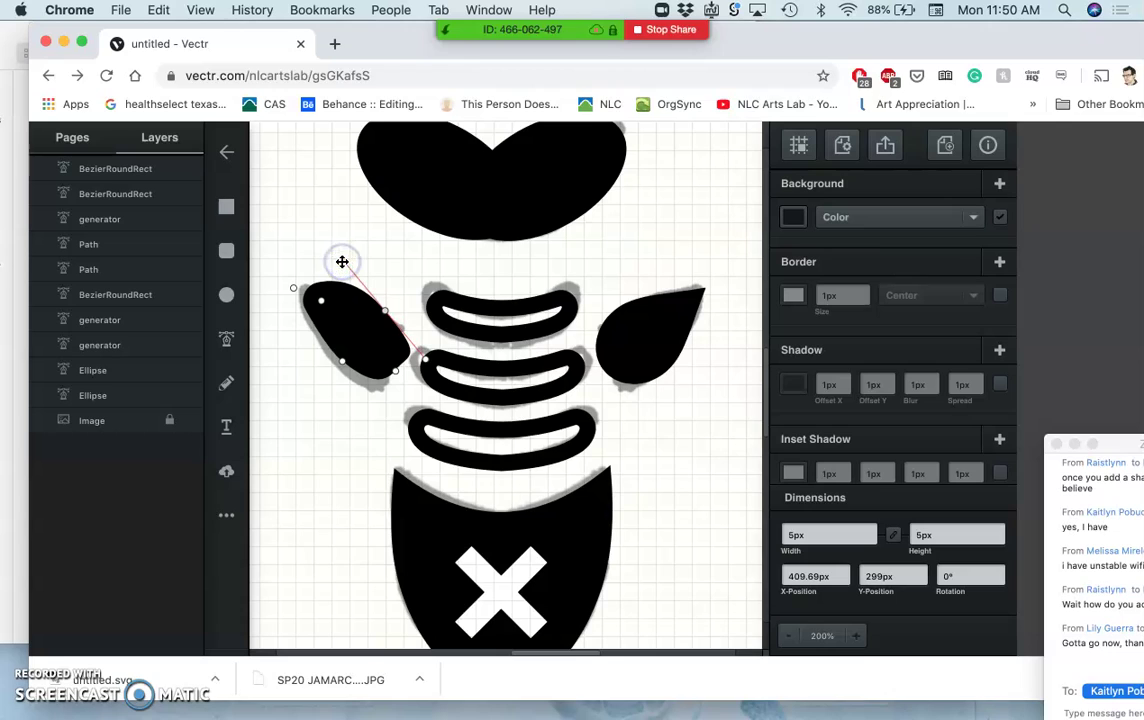
key(super+z)
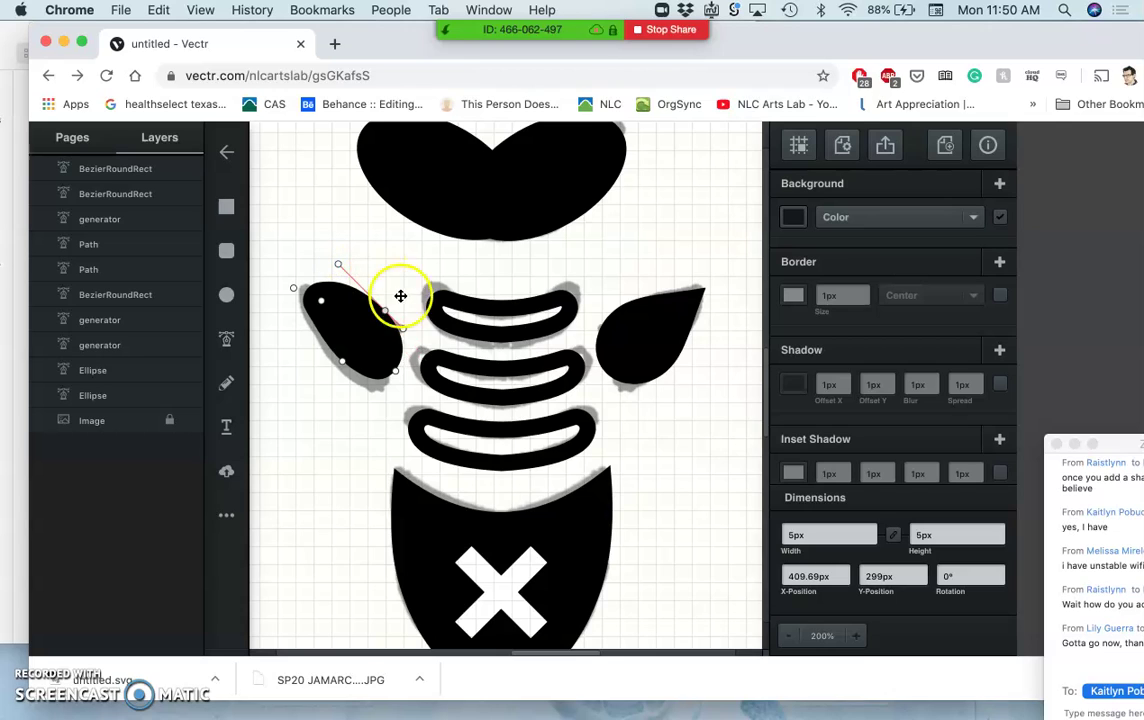
Adjust the curve handles at the left leaf's outer tip so the adjoining edges follow the sketch
drag(363, 276, 286, 299)
click(291, 290)
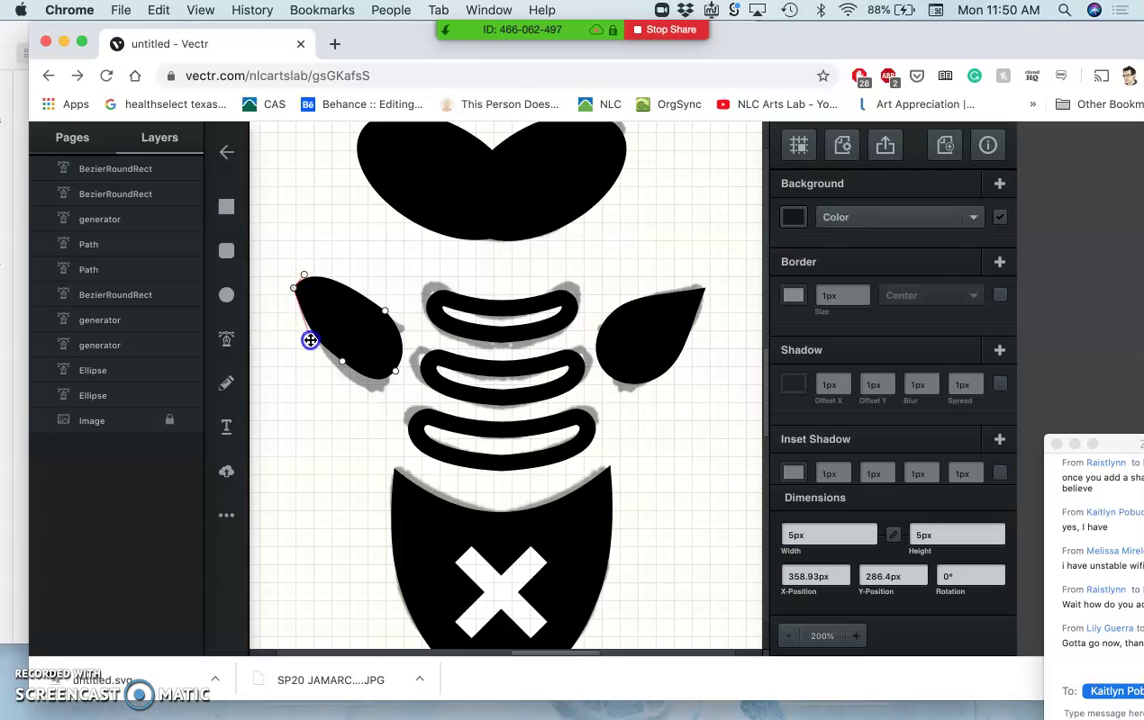
drag(310, 340, 330, 341)
Move the left leaf's lower-left point to the sketch's lower corner and pull its lower-right point inward for a concave inner edge
click(343, 361)
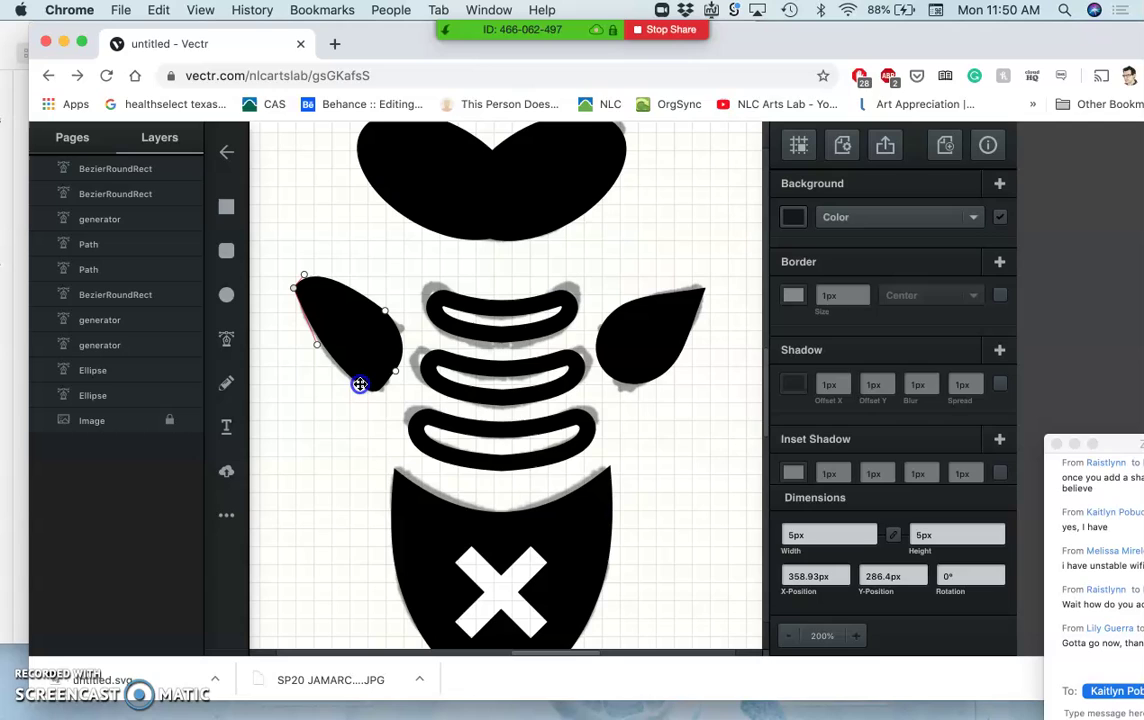
click(359, 384)
click(397, 374)
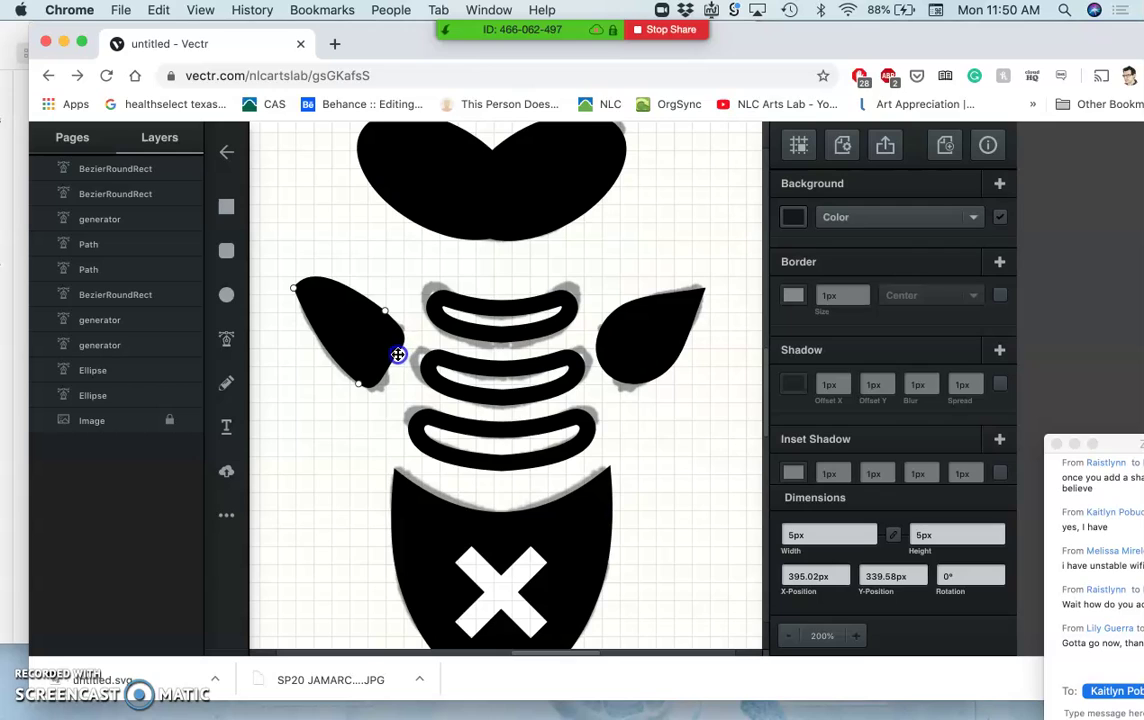
drag(395, 354, 379, 340)
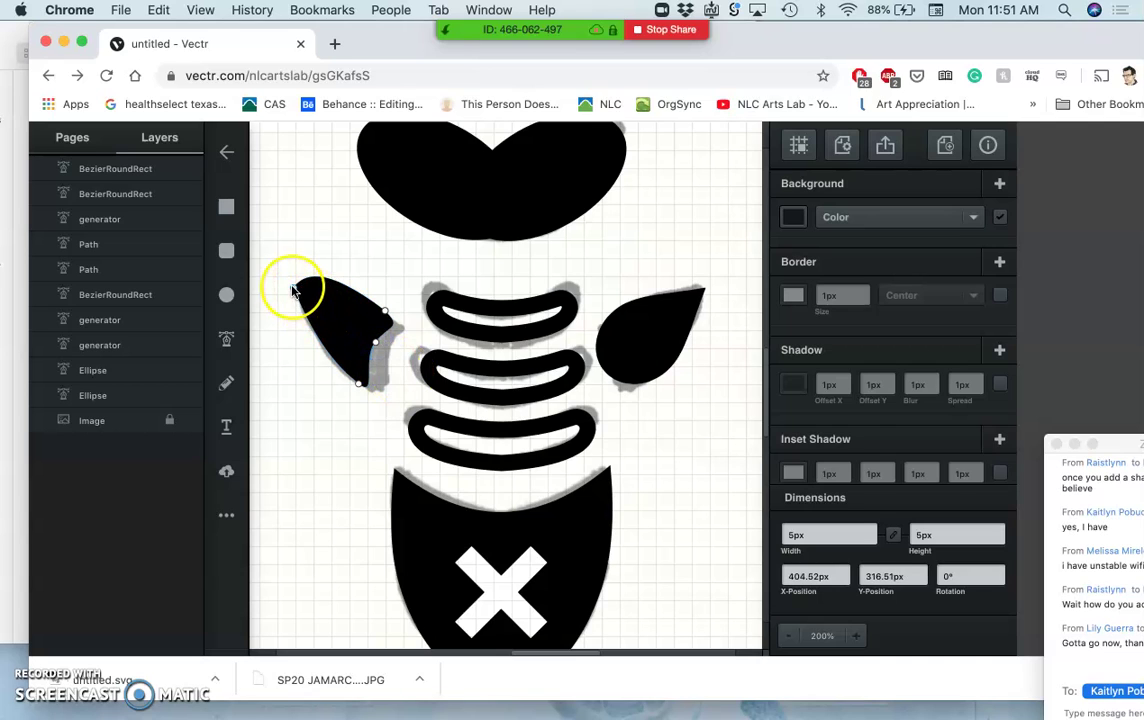
Shift the left leaf's outer tip slightly inward and rework the curve handles at its lower corner and tip
drag(293, 288, 298, 281)
drag(358, 383, 358, 384)
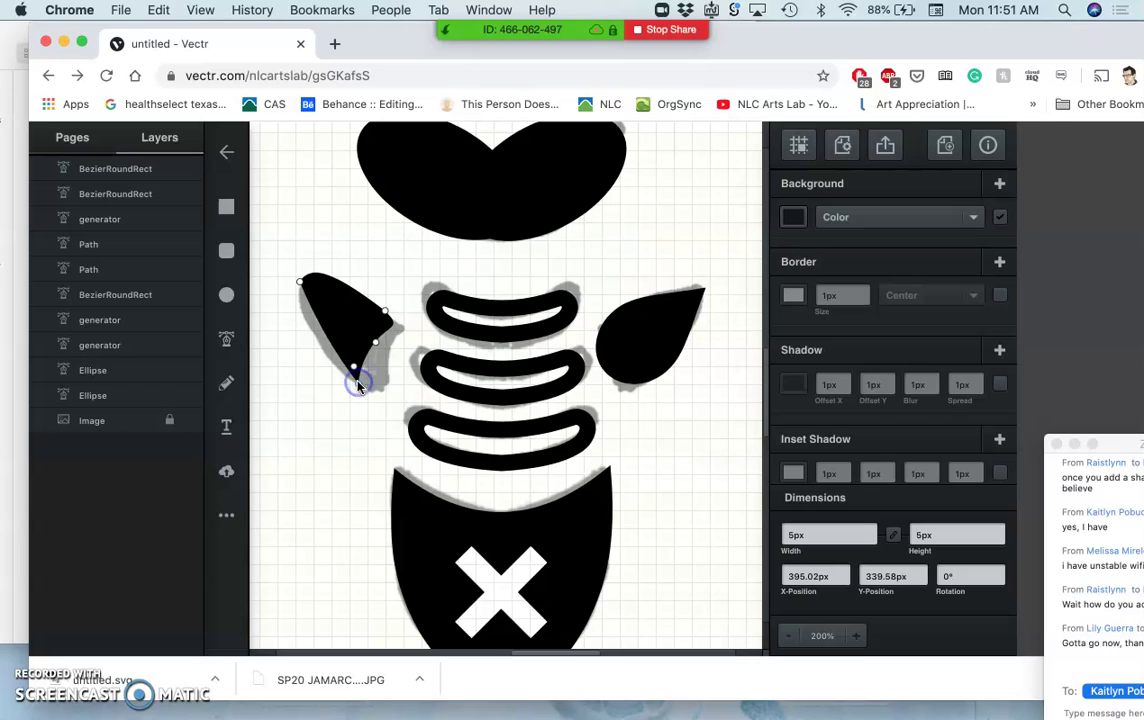
click(365, 407)
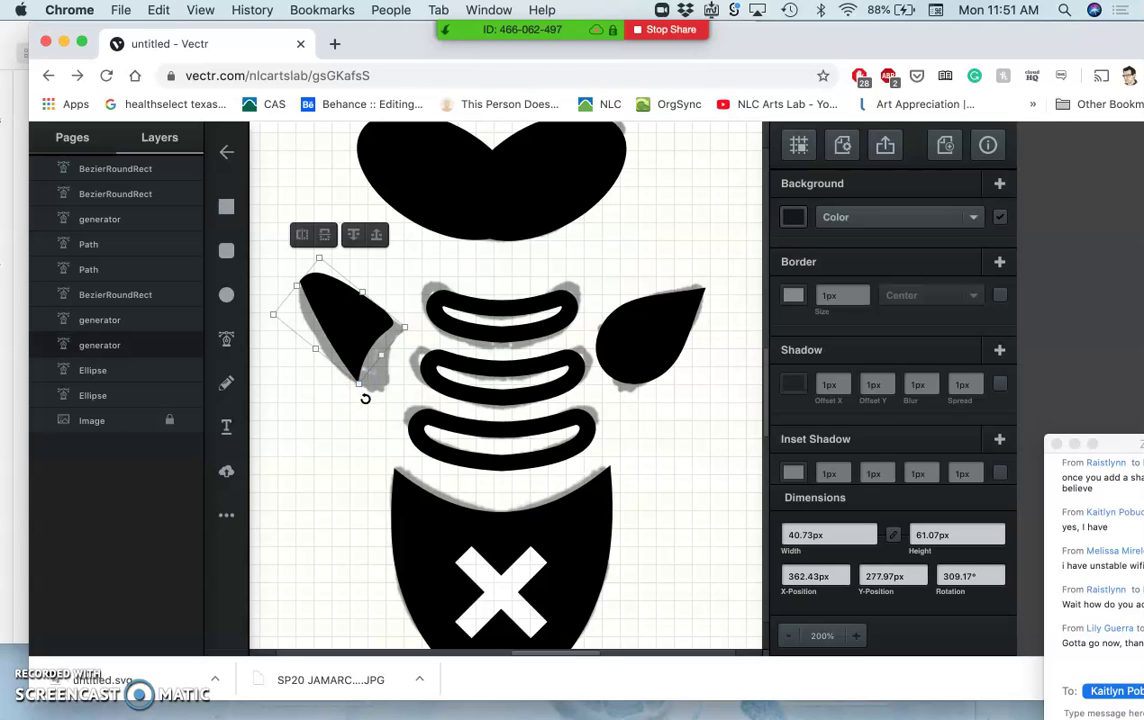
click(342, 330)
double_click(337, 330)
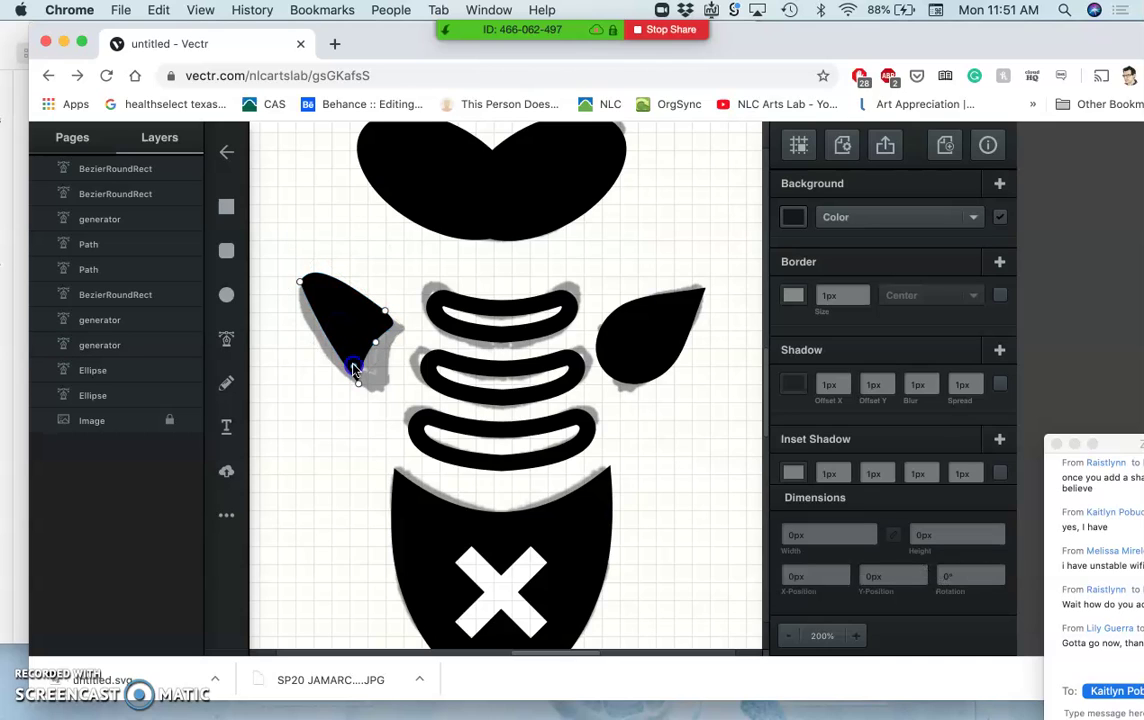
click(356, 394)
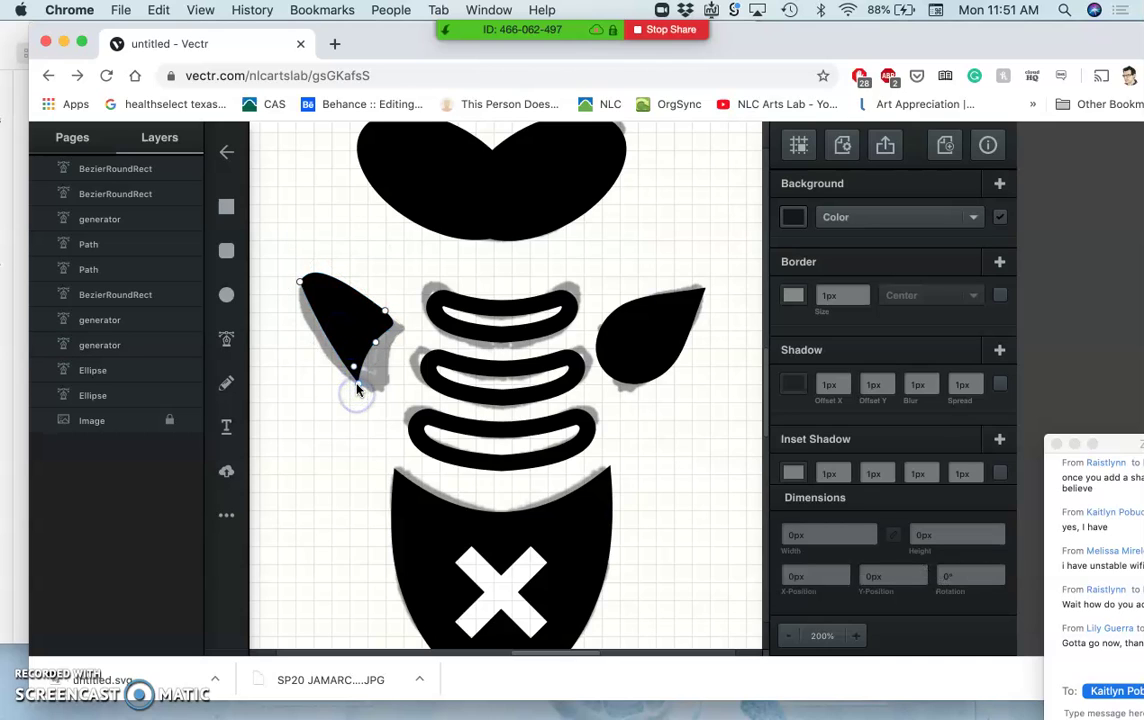
click(358, 385)
drag(358, 385, 293, 330)
click(375, 397)
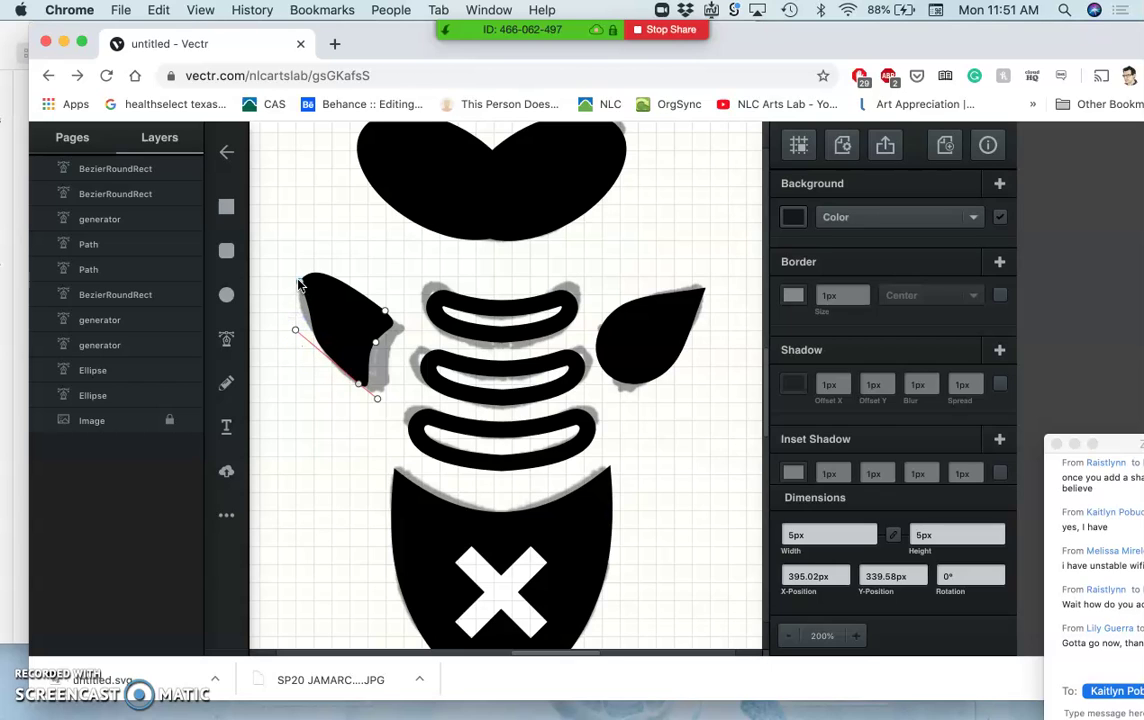
double_click(299, 283)
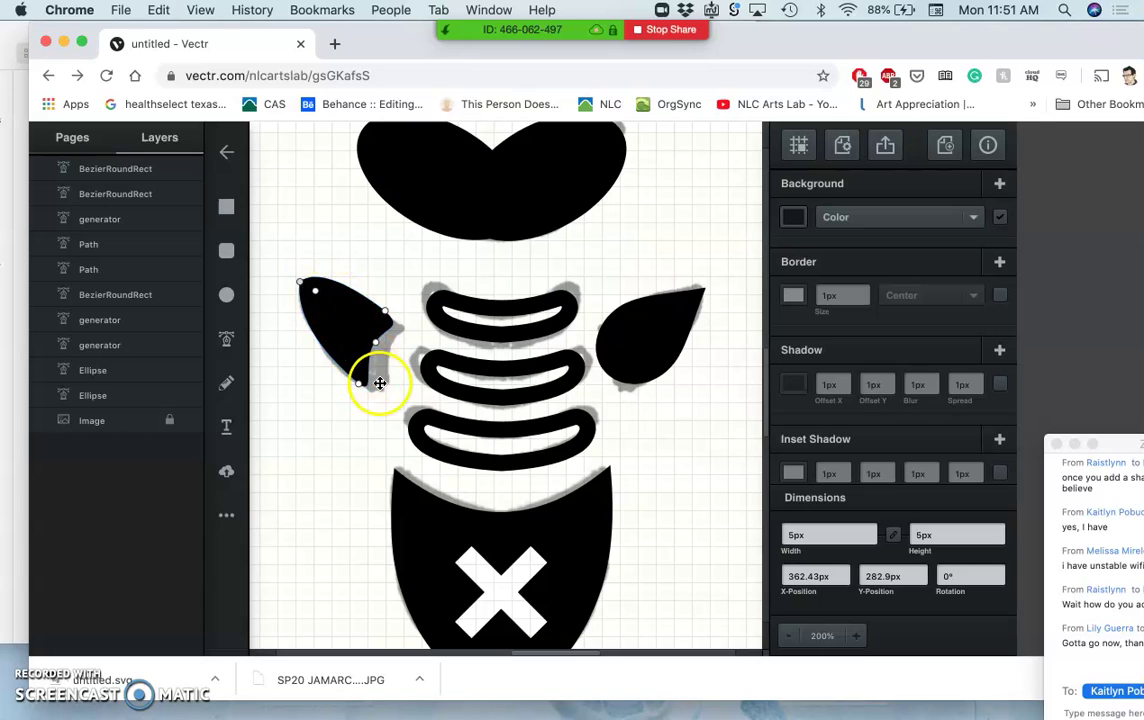
Fit the left leaf over the sketch by rotating it to 298° and resizing it to about 42.5 × 69.8 px
click(360, 332)
drag(350, 324, 368, 332)
drag(346, 270, 322, 264)
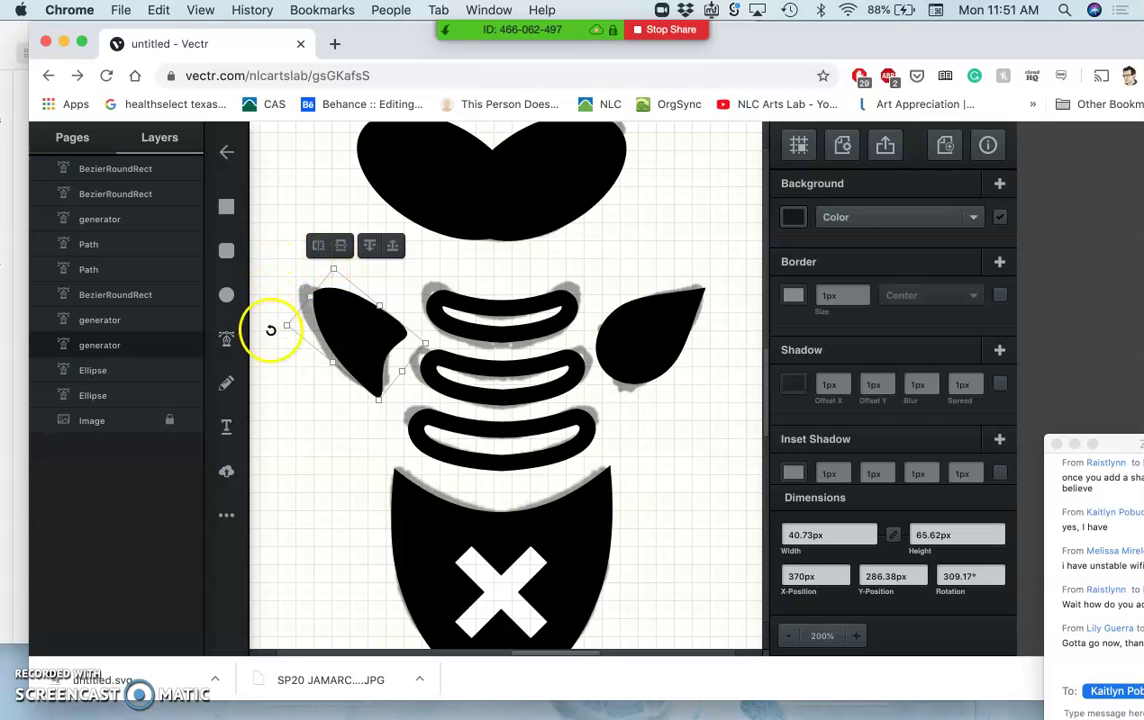
click(271, 334)
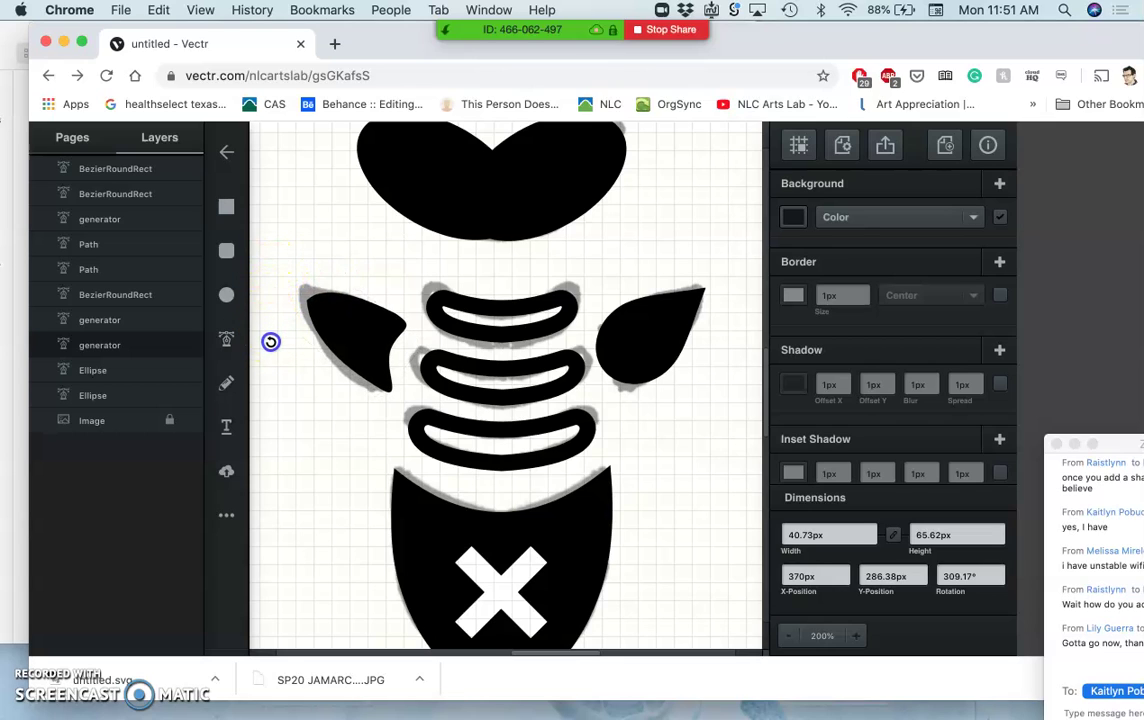
drag(271, 342, 299, 299)
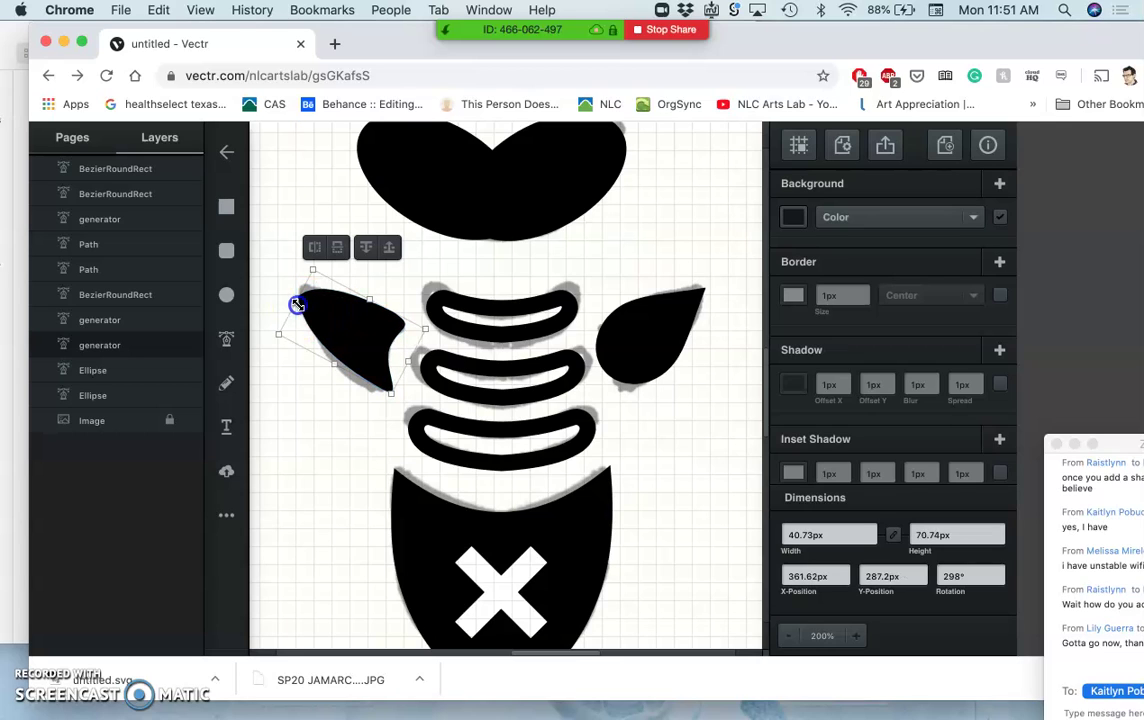
click(417, 327)
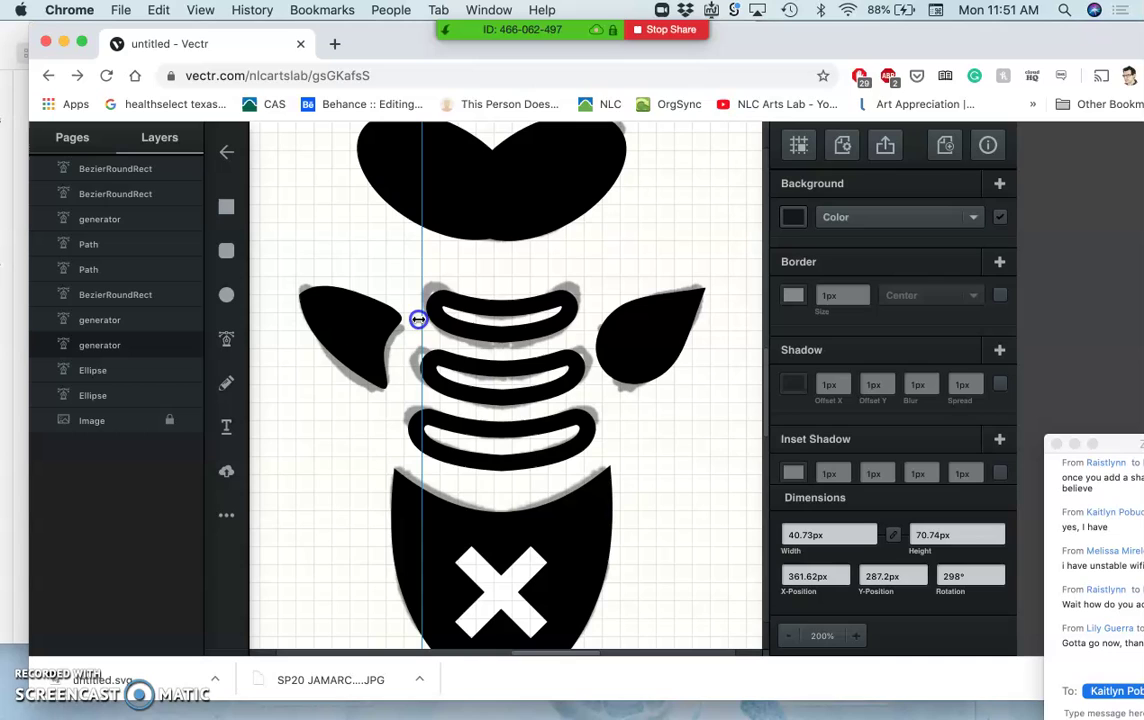
drag(419, 319, 424, 325)
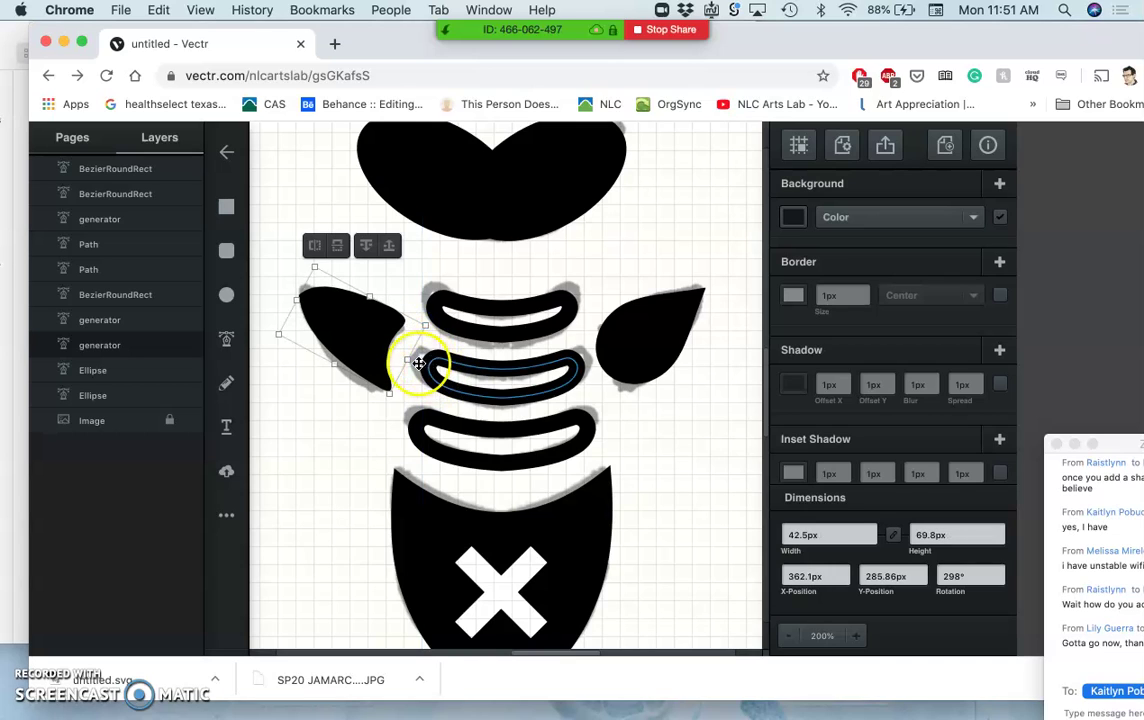
Widen the middle curved bar on both sides to about 86 px to match the sketch
click(432, 370)
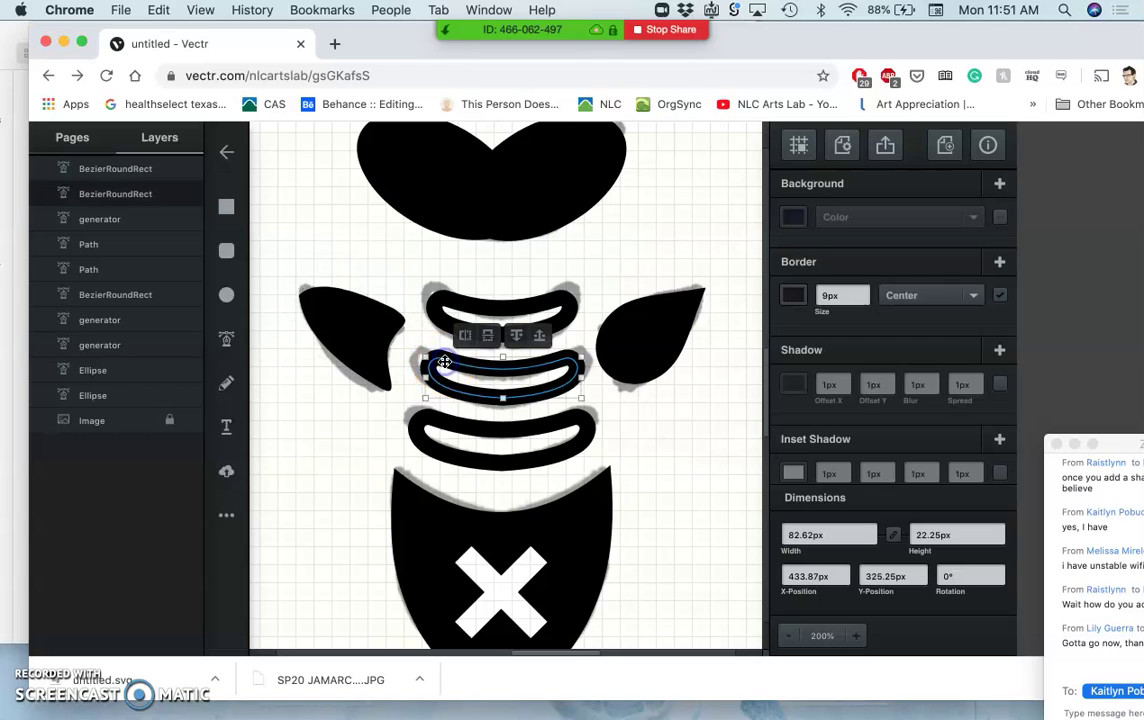
drag(426, 375, 421, 378)
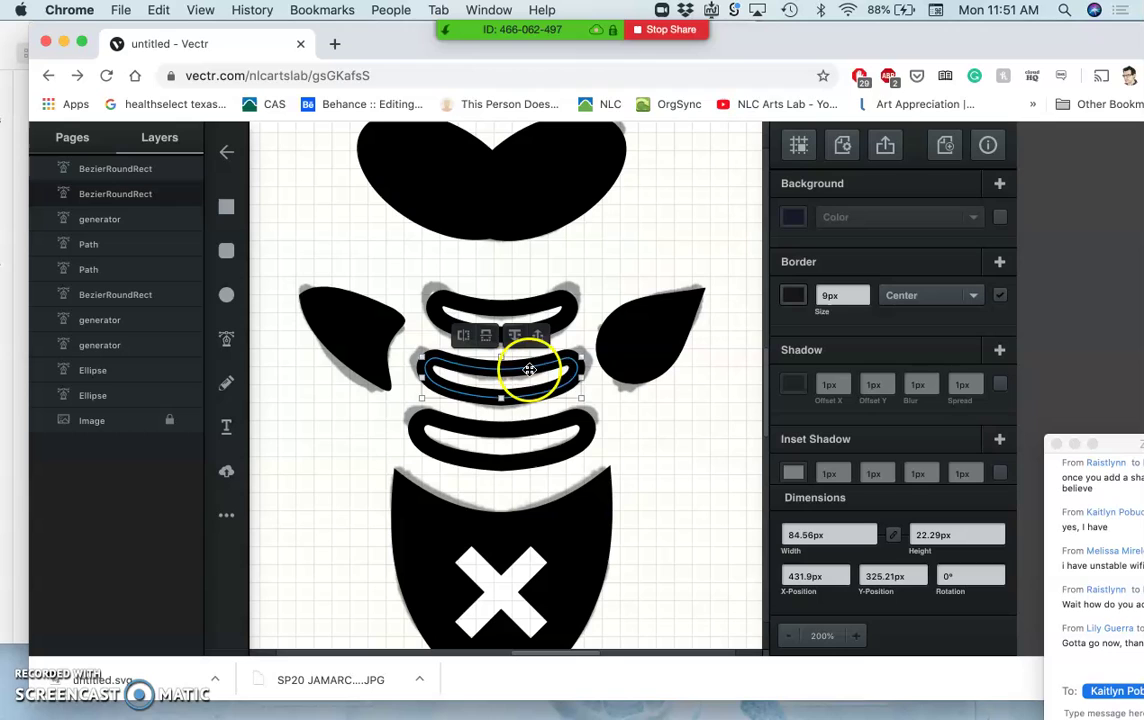
drag(581, 378, 585, 377)
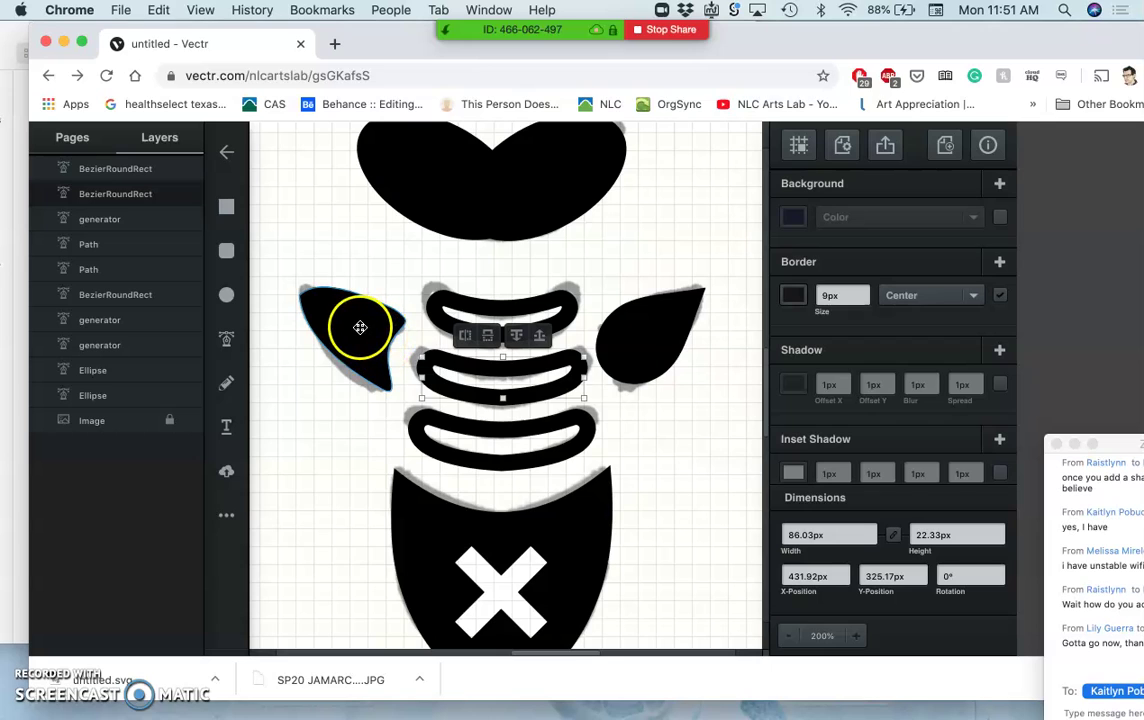
Delete the old right leaf, then duplicate the reshaped left leaf and flip the copy horizontally
click(641, 337)
key(Delete)
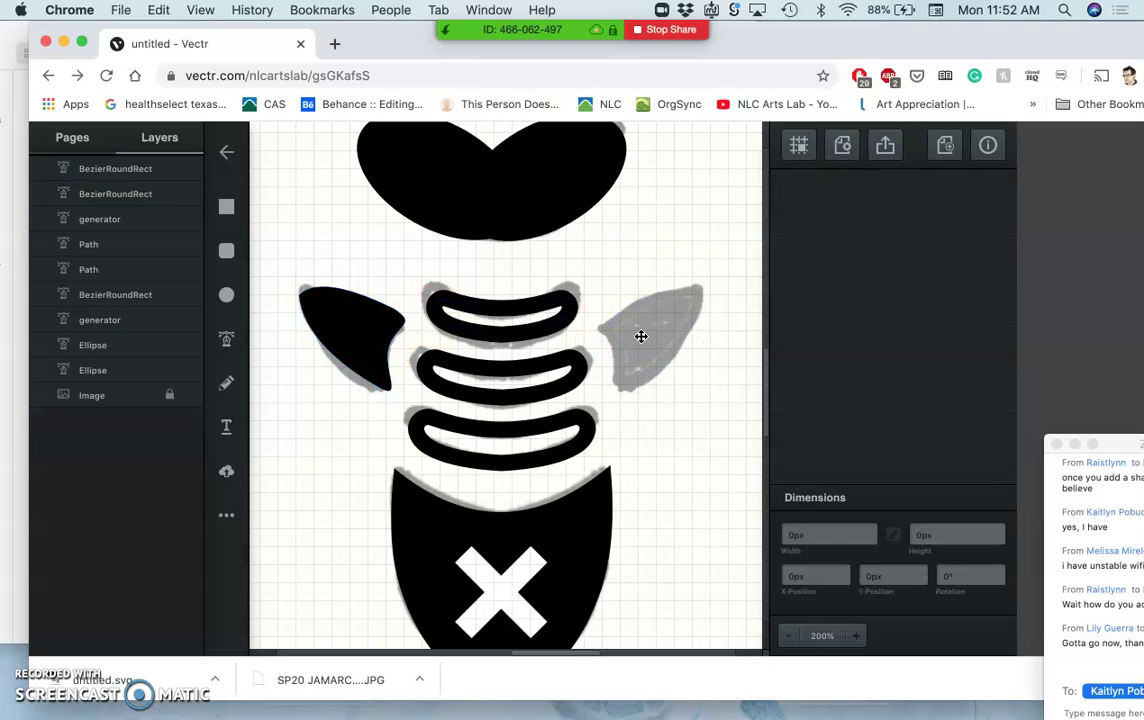
click(383, 339)
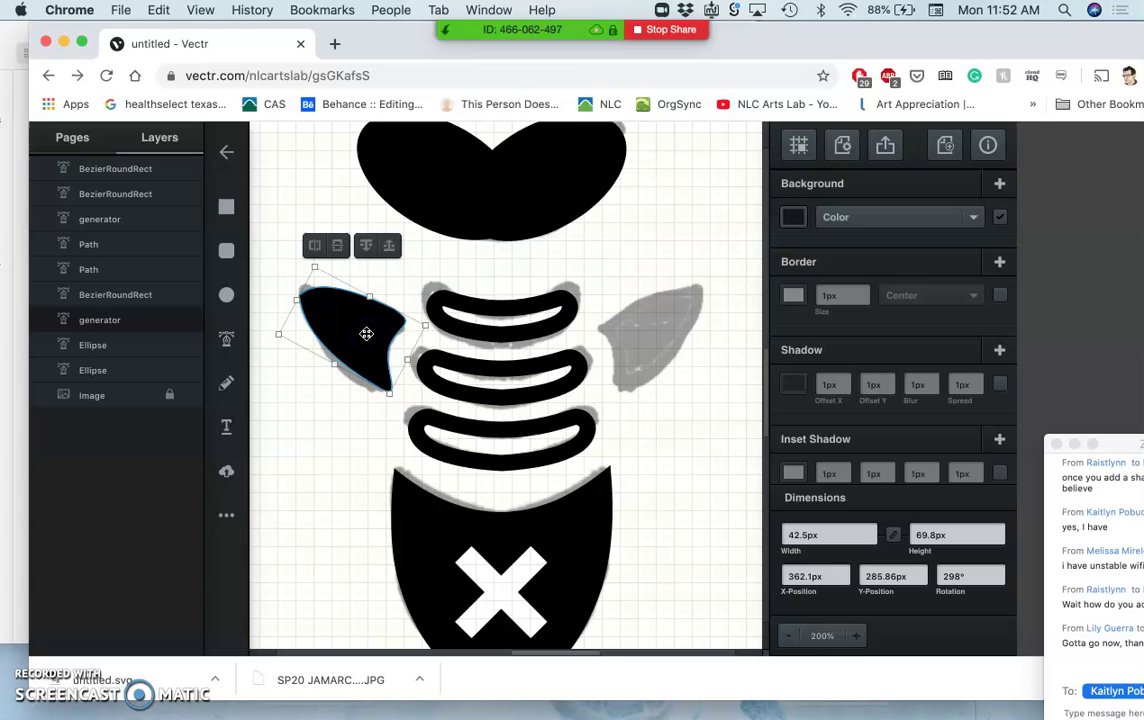
right_click(366, 335)
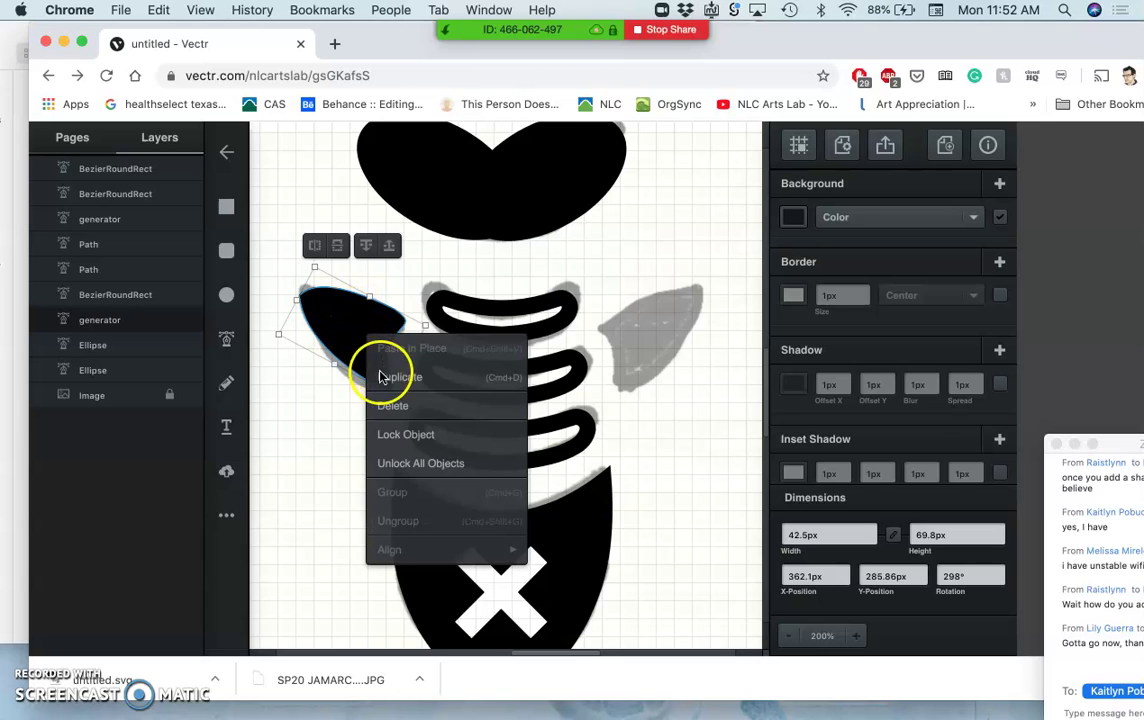
click(385, 376)
click(333, 263)
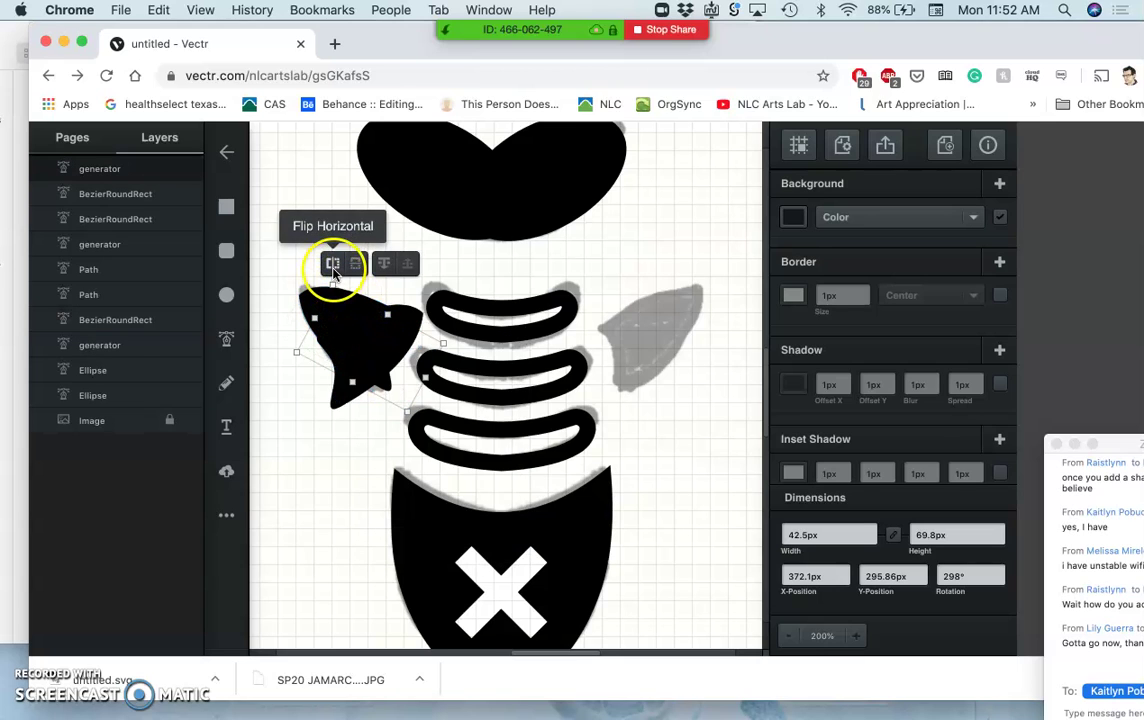
Place the flipped leaf over the sketch's right leaf, at about X 530 px and Y 288 px
drag(378, 332, 665, 324)
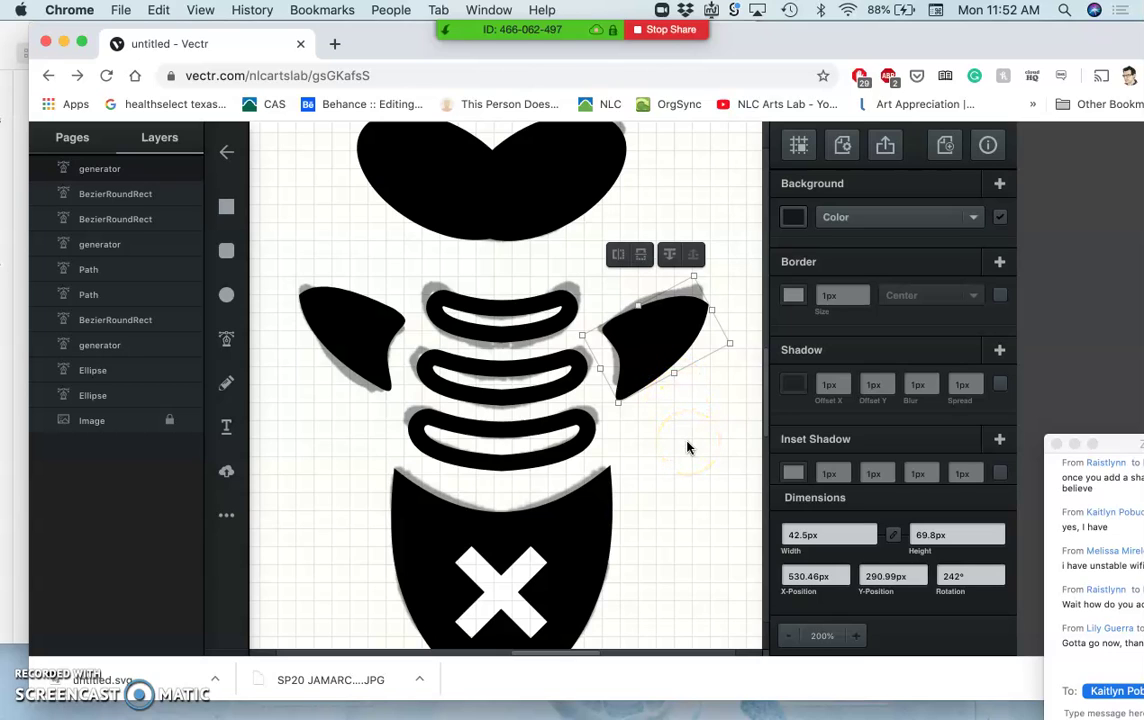
drag(649, 372, 643, 354)
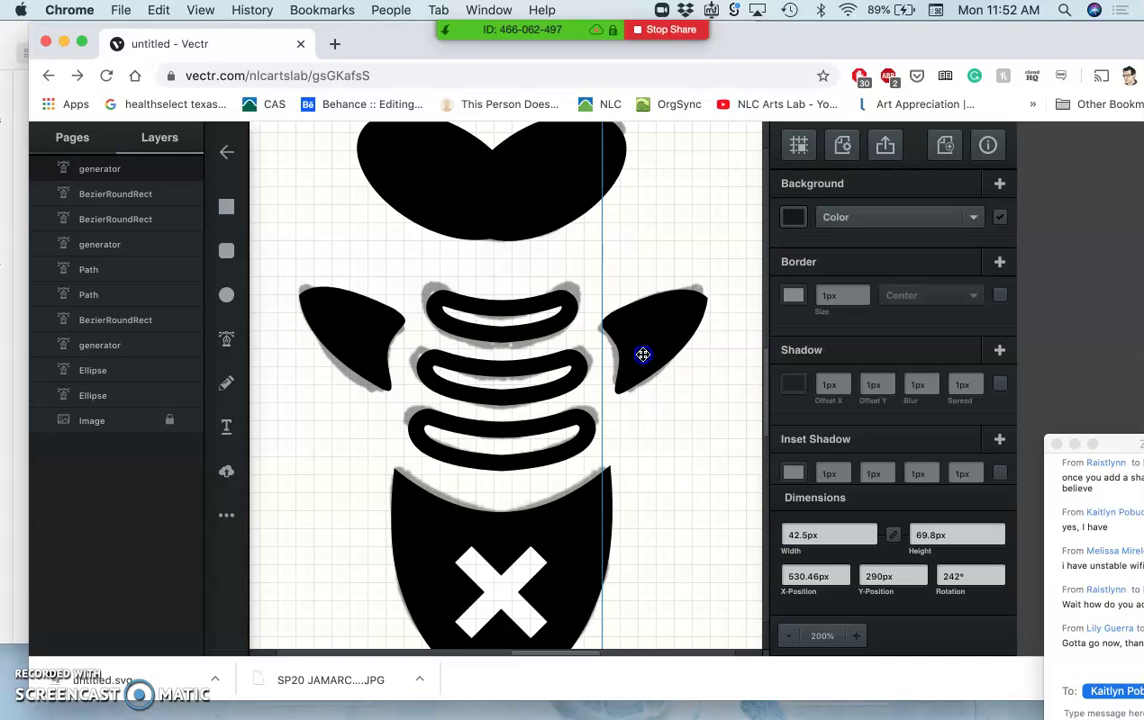
drag(643, 355, 643, 357)
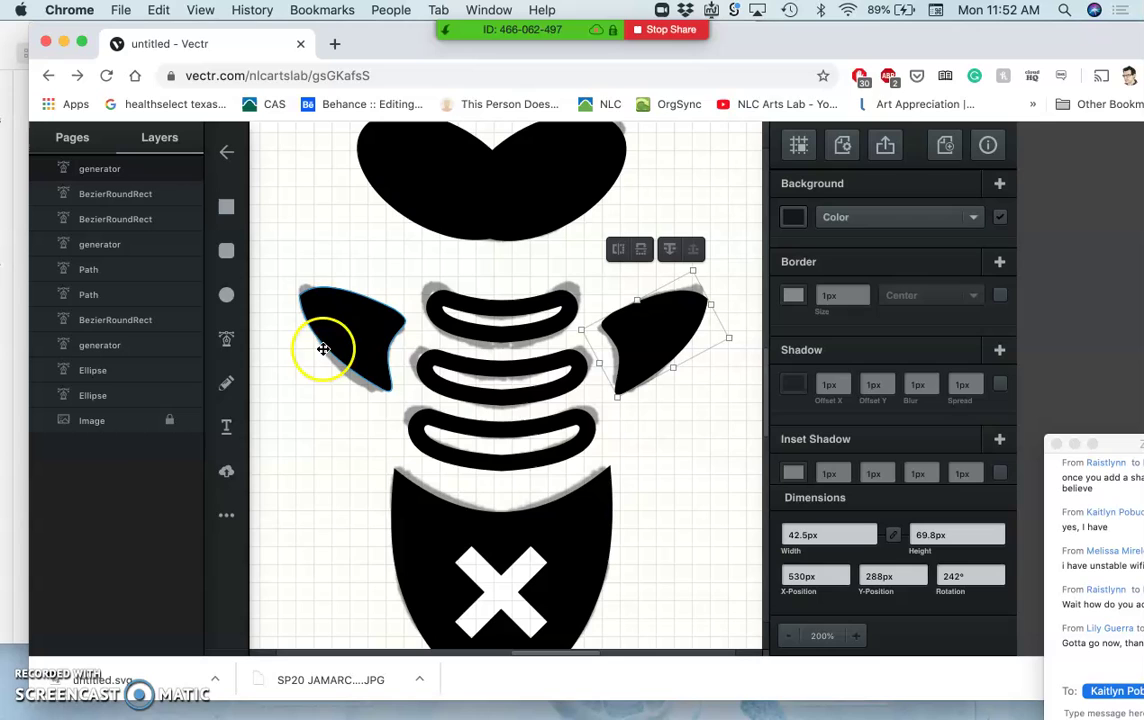
Hide the sketch's Image layer and review the matched leaves and bars at 100% zoom with nothing selected
click(188, 421)
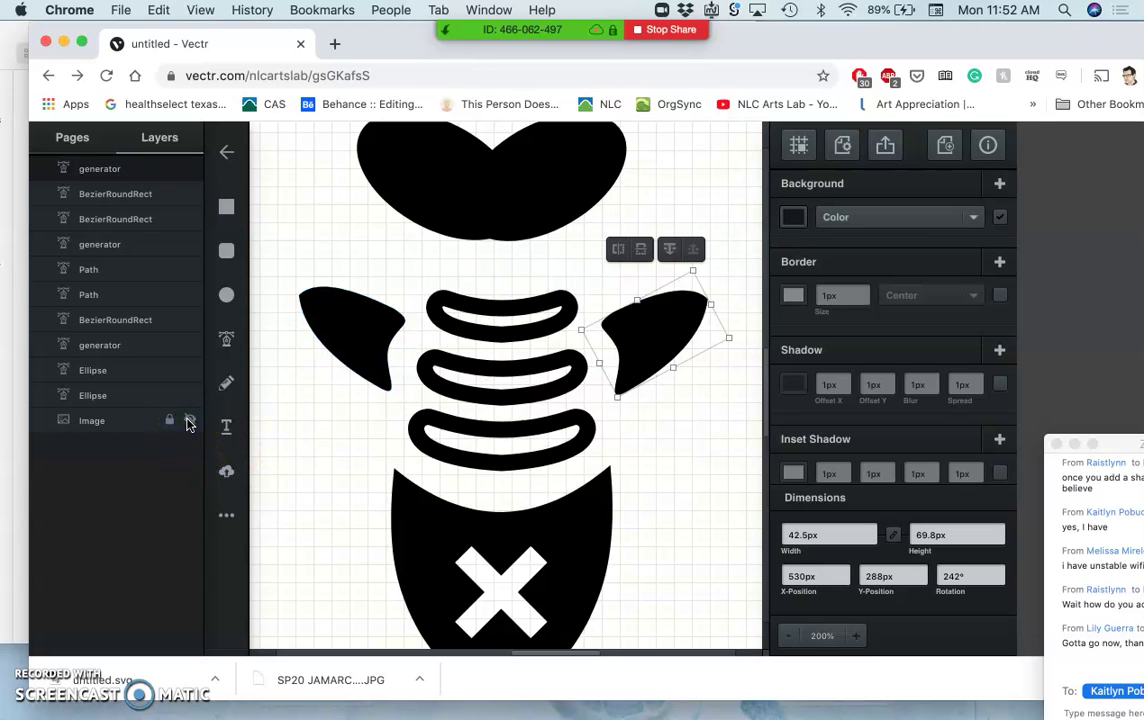
key(super+minus)
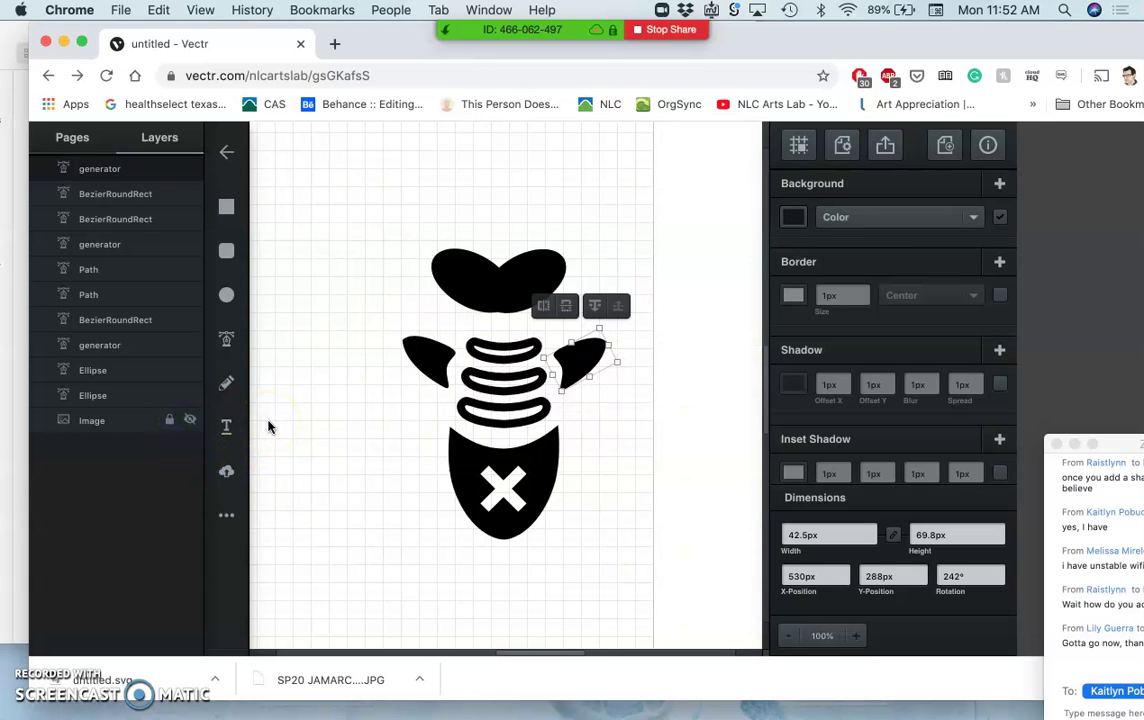
click(386, 403)
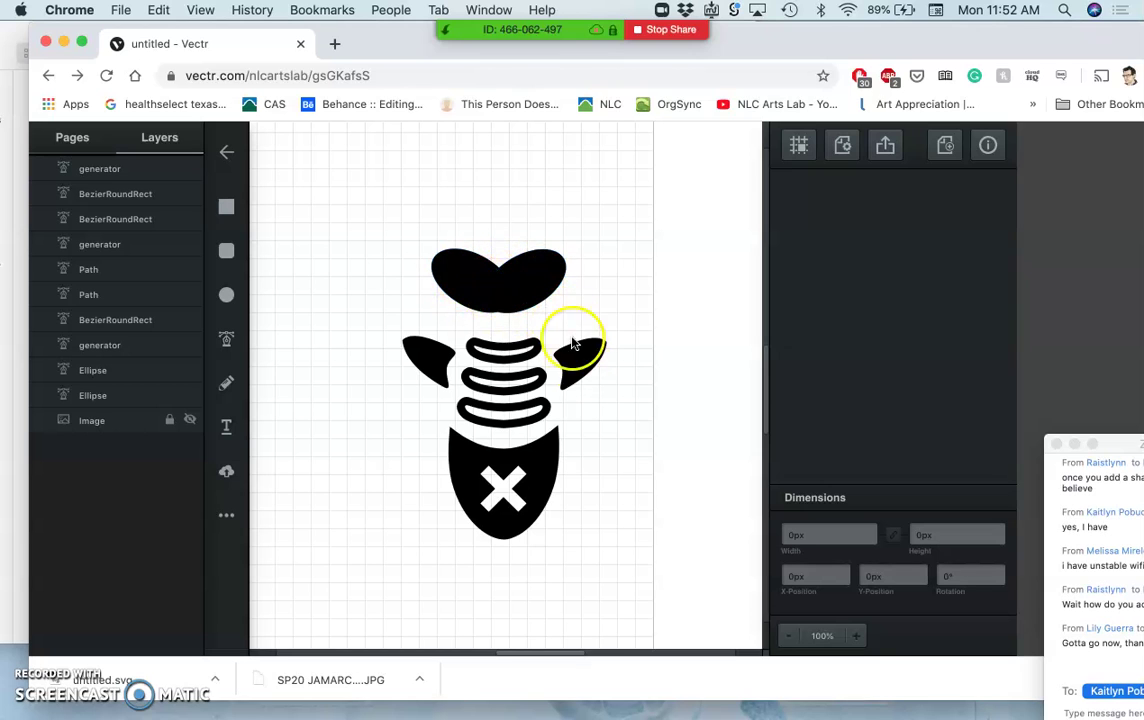
scroll(543, 376, up, 3)
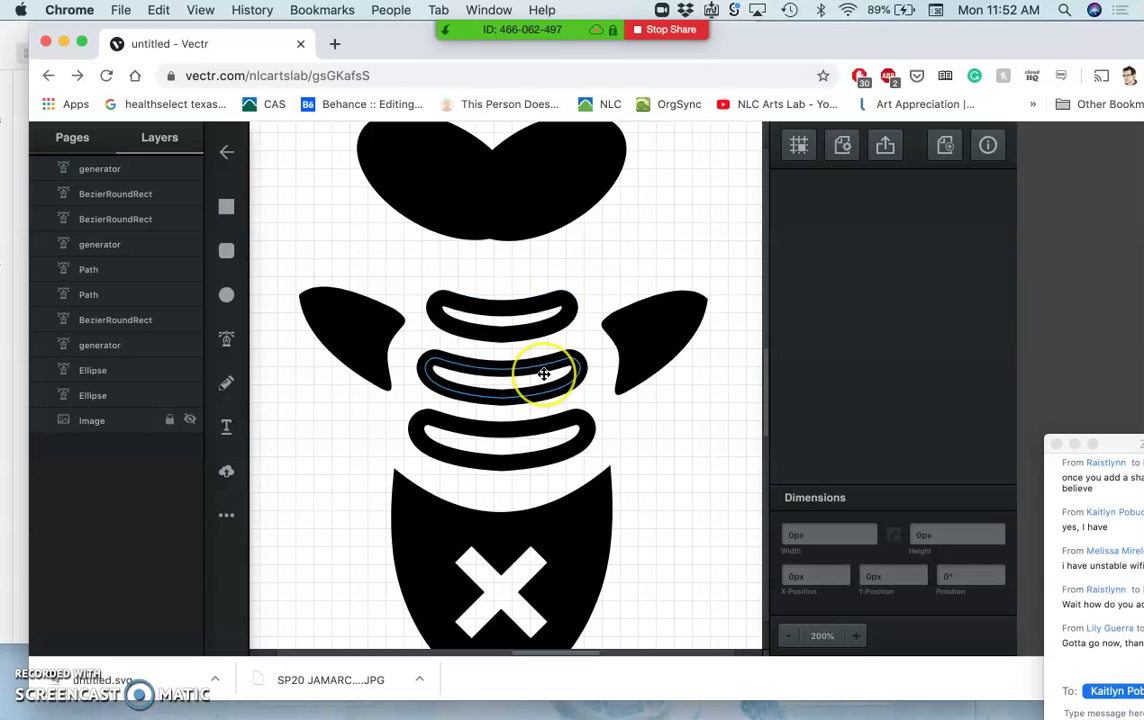
Pull the right ellipse's lower-left anchor outward to the left to smooth the underside where the two top ellipses overlap
scroll(529, 297, up, 2)
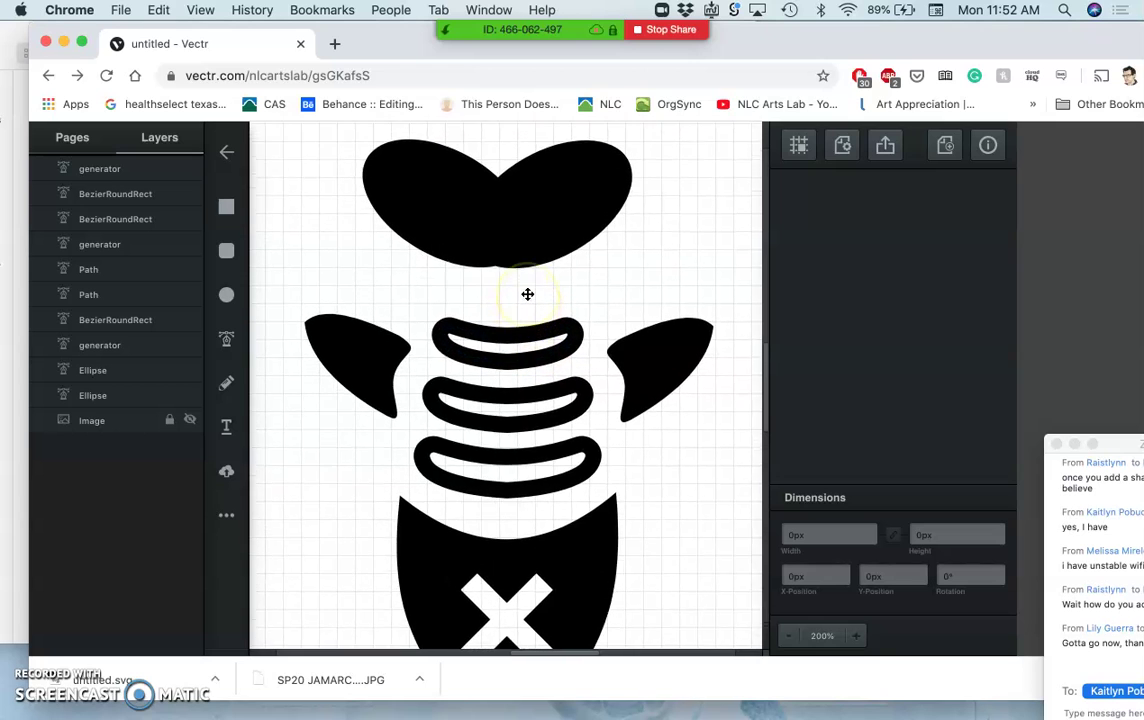
scroll(527, 294, up, 3)
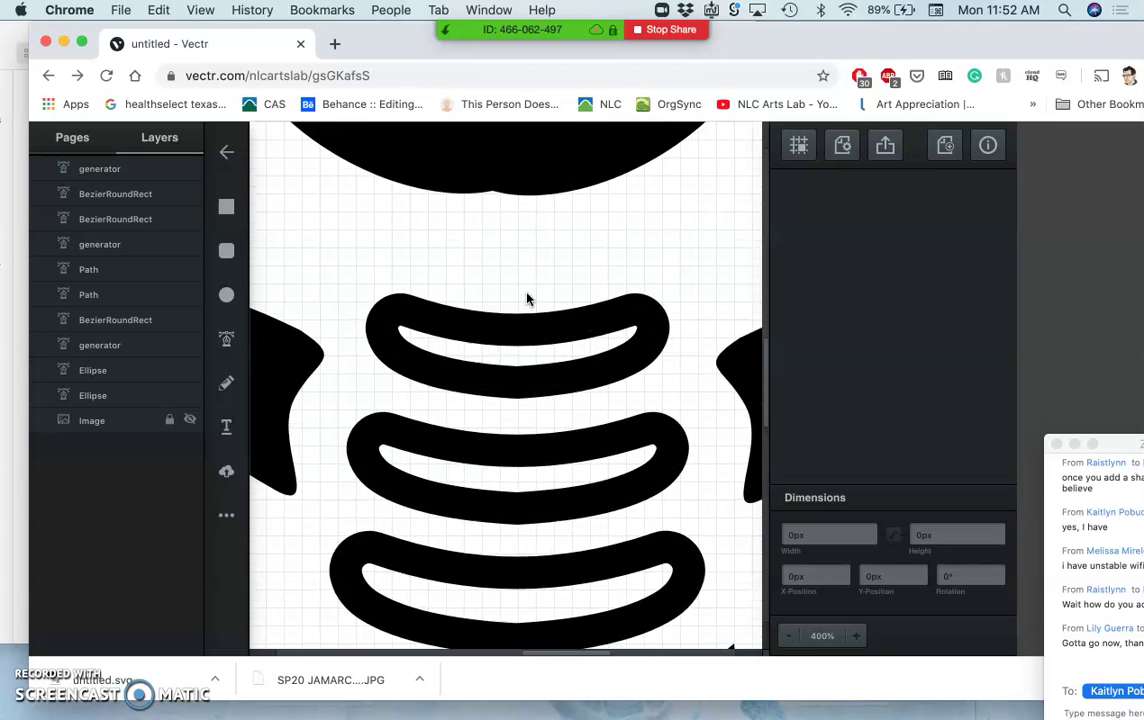
scroll(515, 296, up, 2)
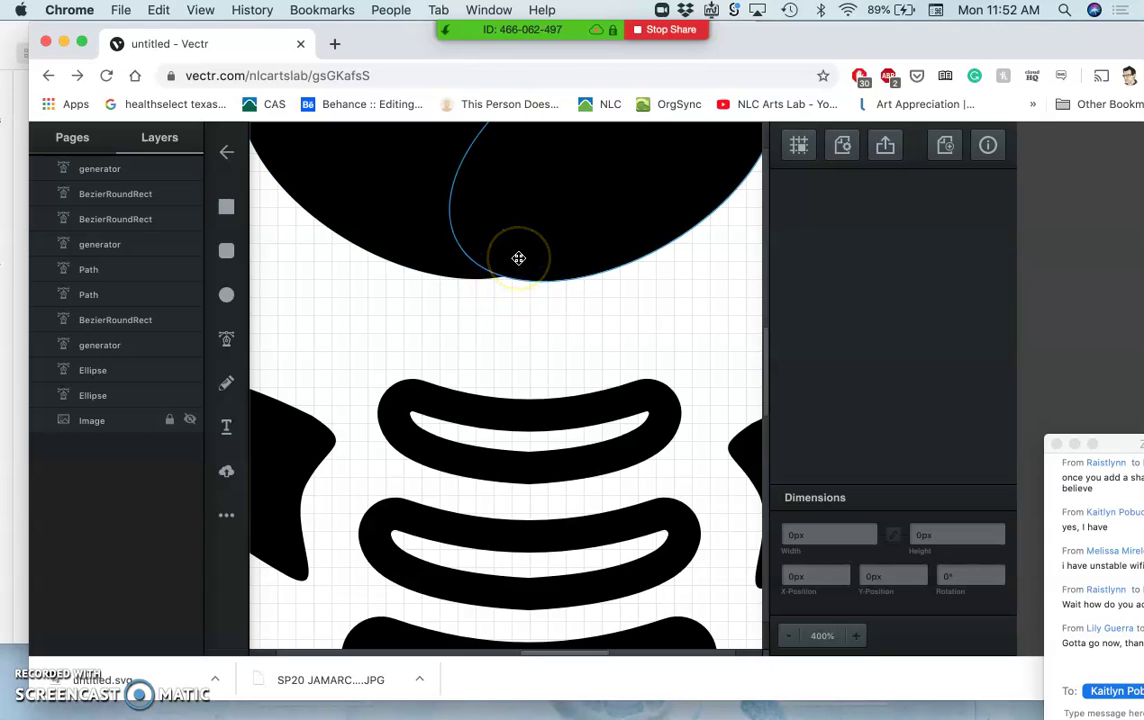
click(518, 258)
double_click(518, 258)
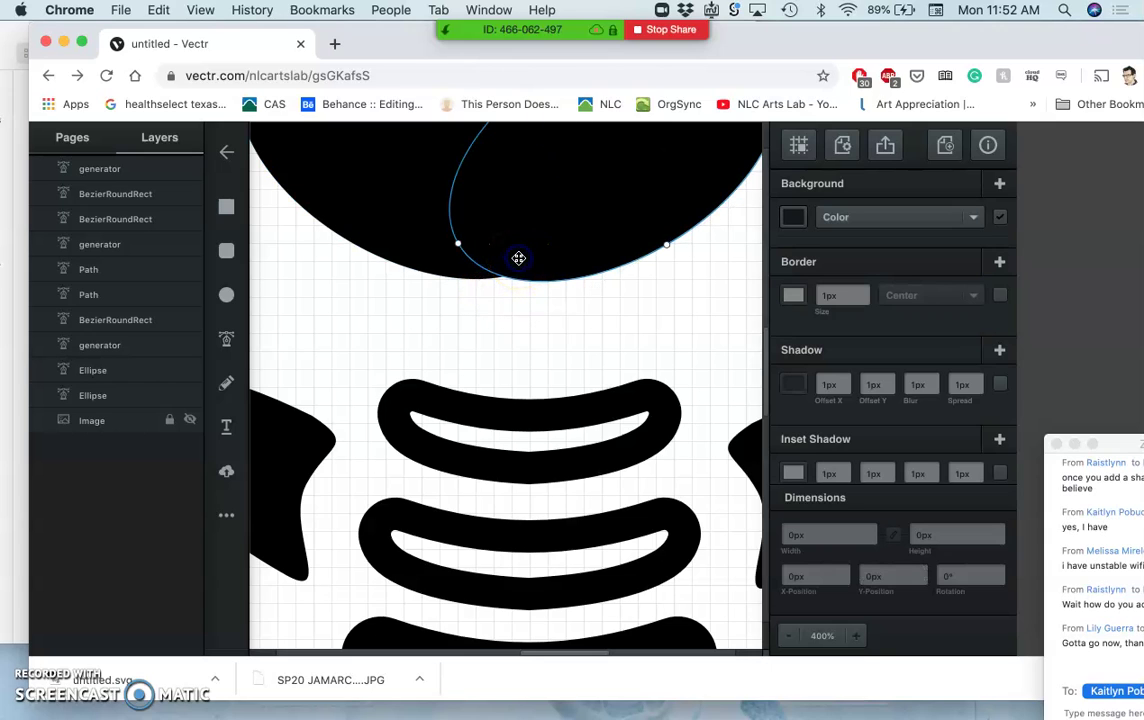
drag(457, 244, 400, 244)
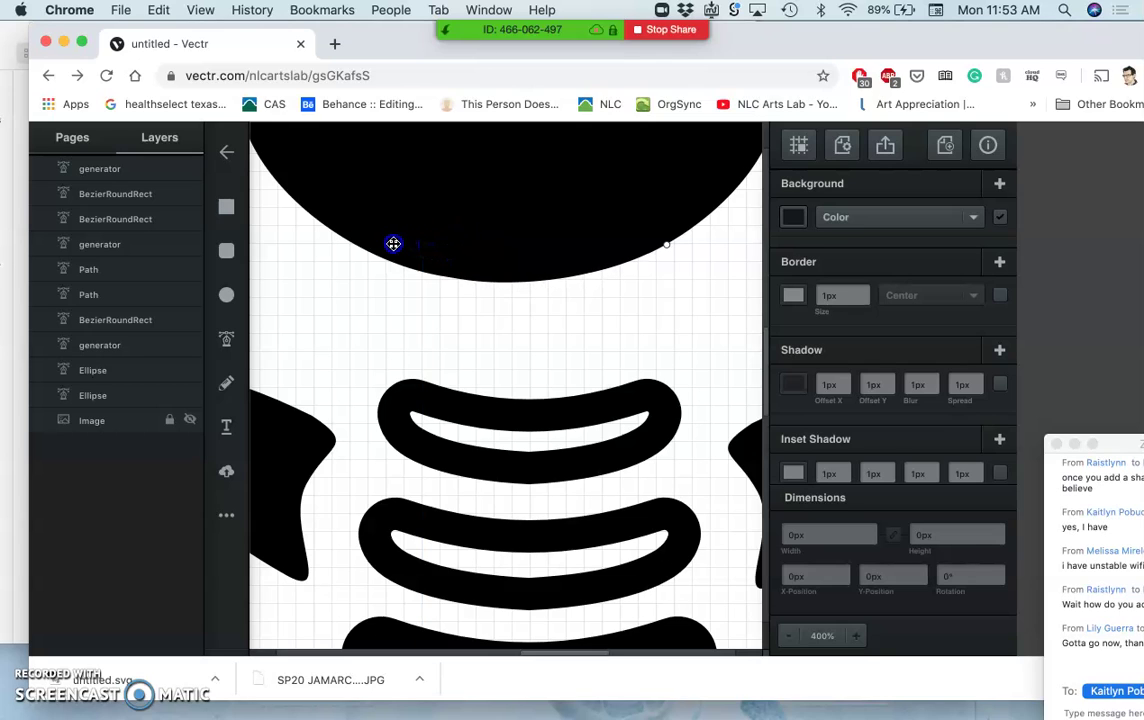
click(646, 329)
scroll(646, 329, up, 5)
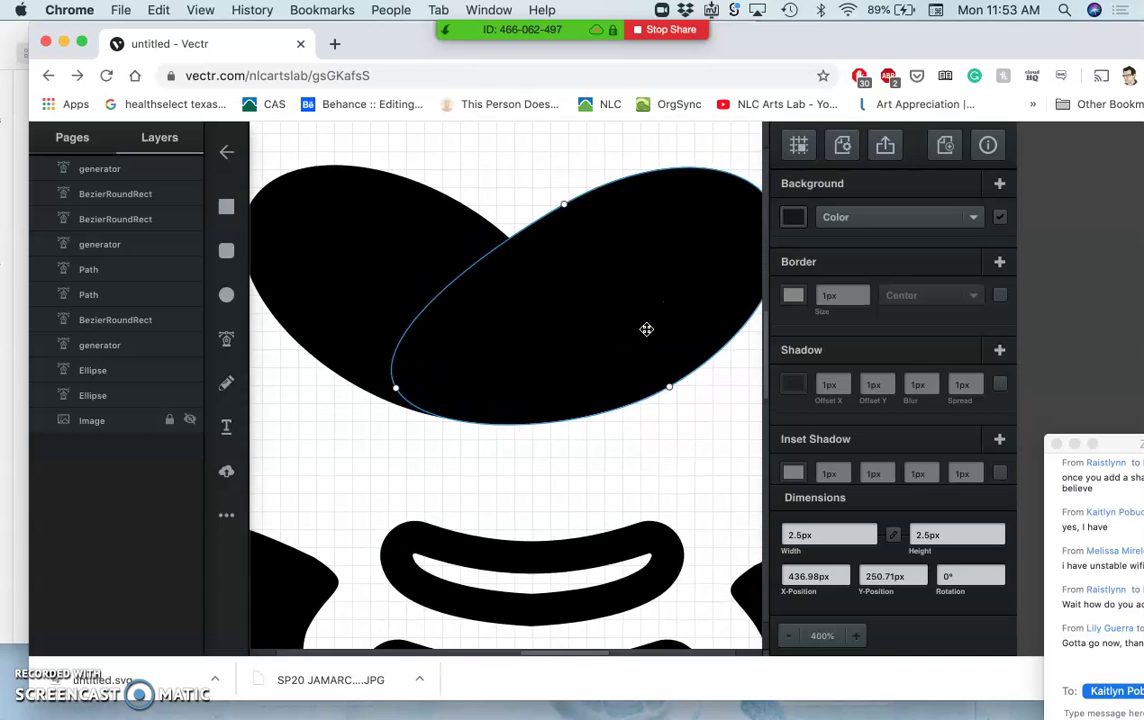
Convert the left ellipse's upper-left anchor from a smooth curve to a sharp corner point
scroll(646, 329, left, 2)
click(306, 230)
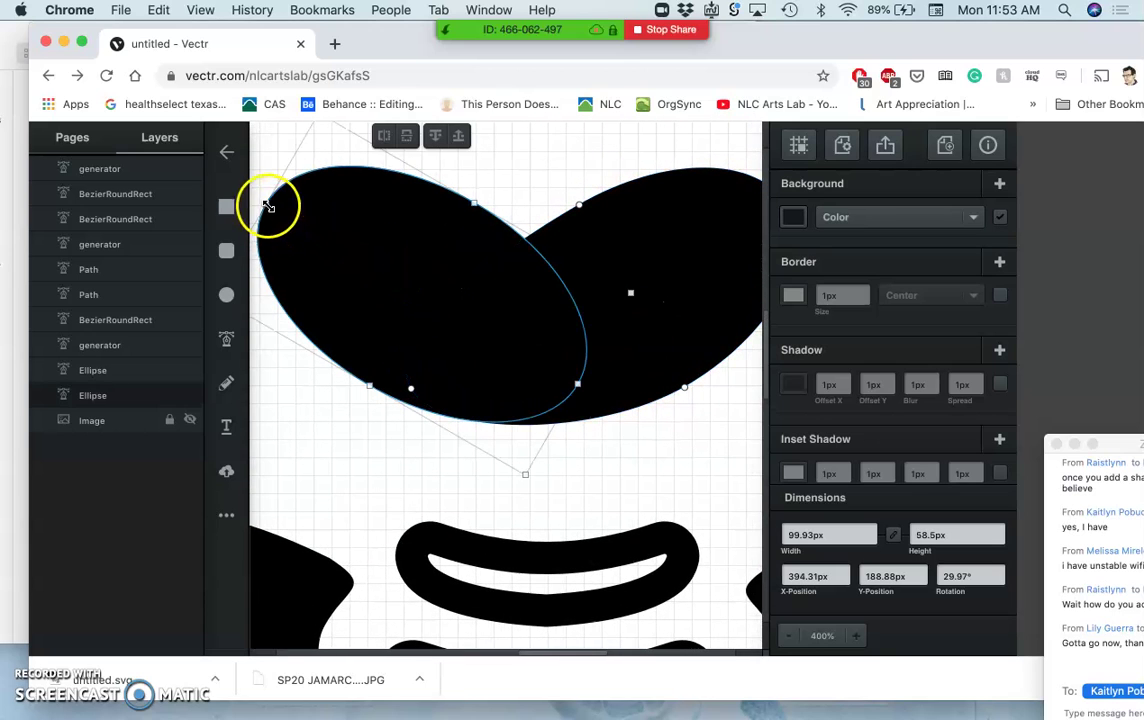
double_click(266, 205)
click(266, 205)
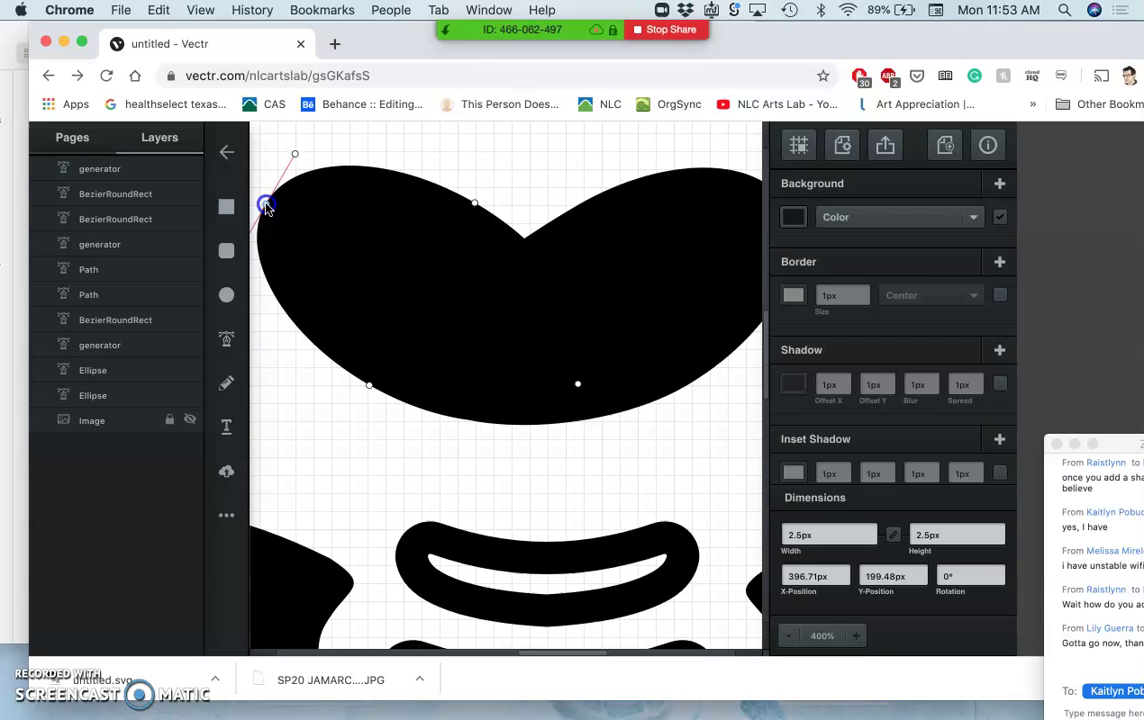
click(707, 241)
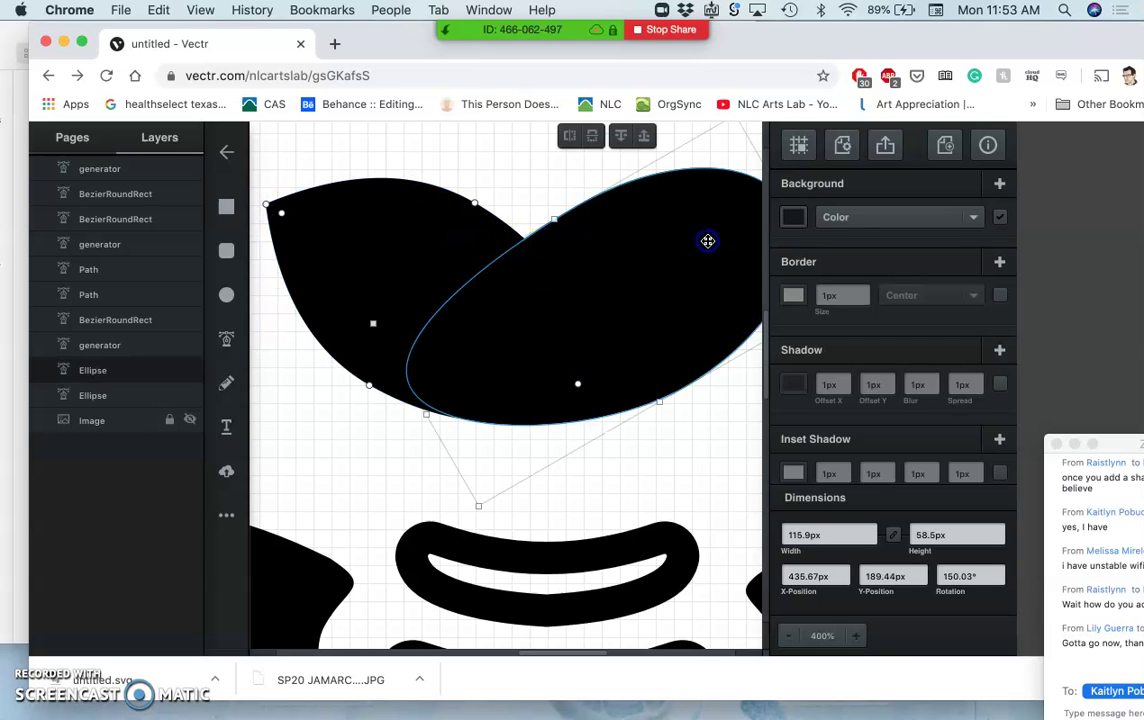
scroll(708, 241, right, 3)
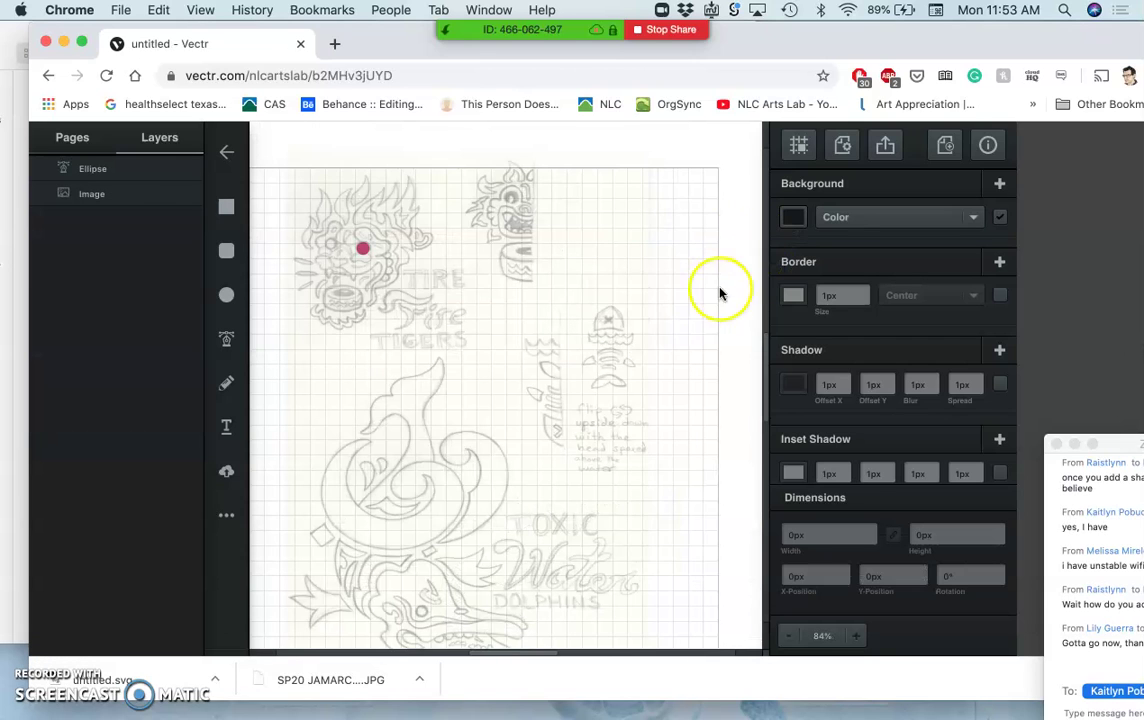
click(636, 309)
scroll(636, 309, left, 10)
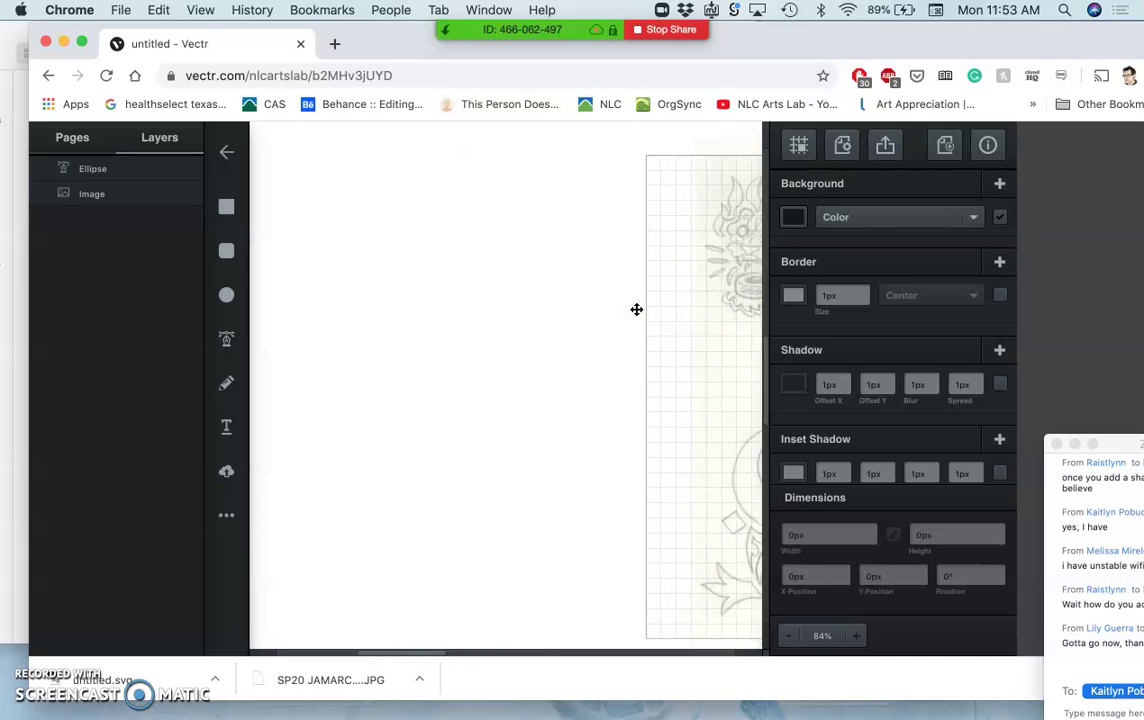
scroll(636, 309, left, 10)
click(676, 307)
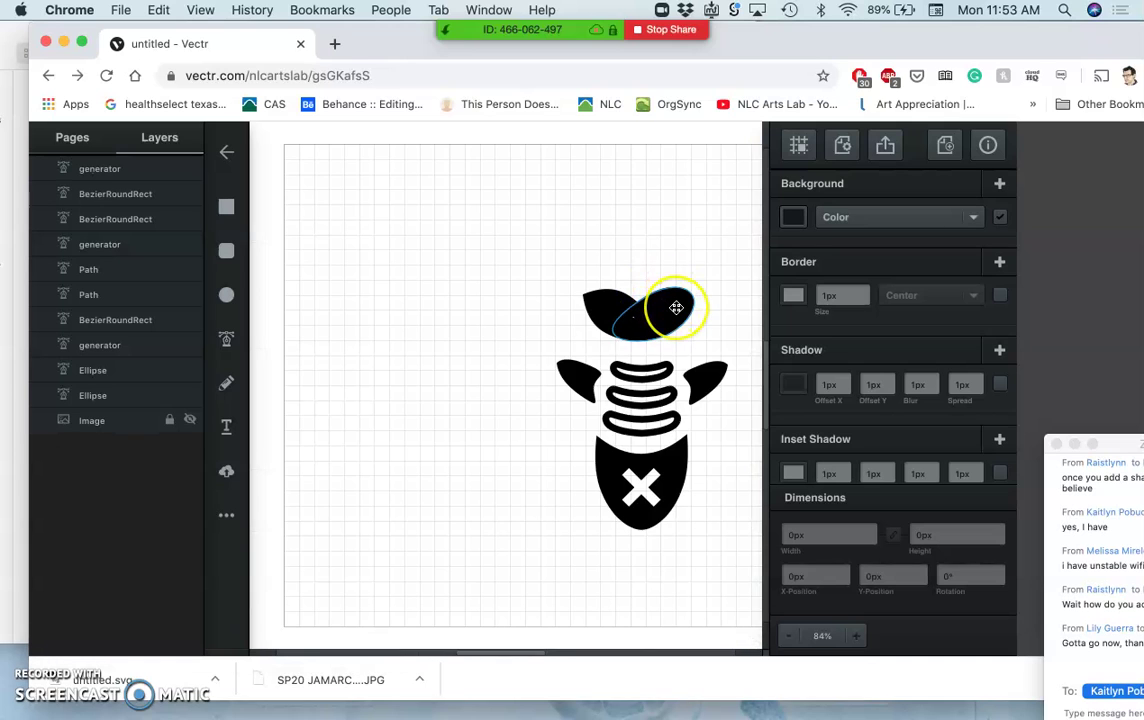
scroll(675, 304, up, 5)
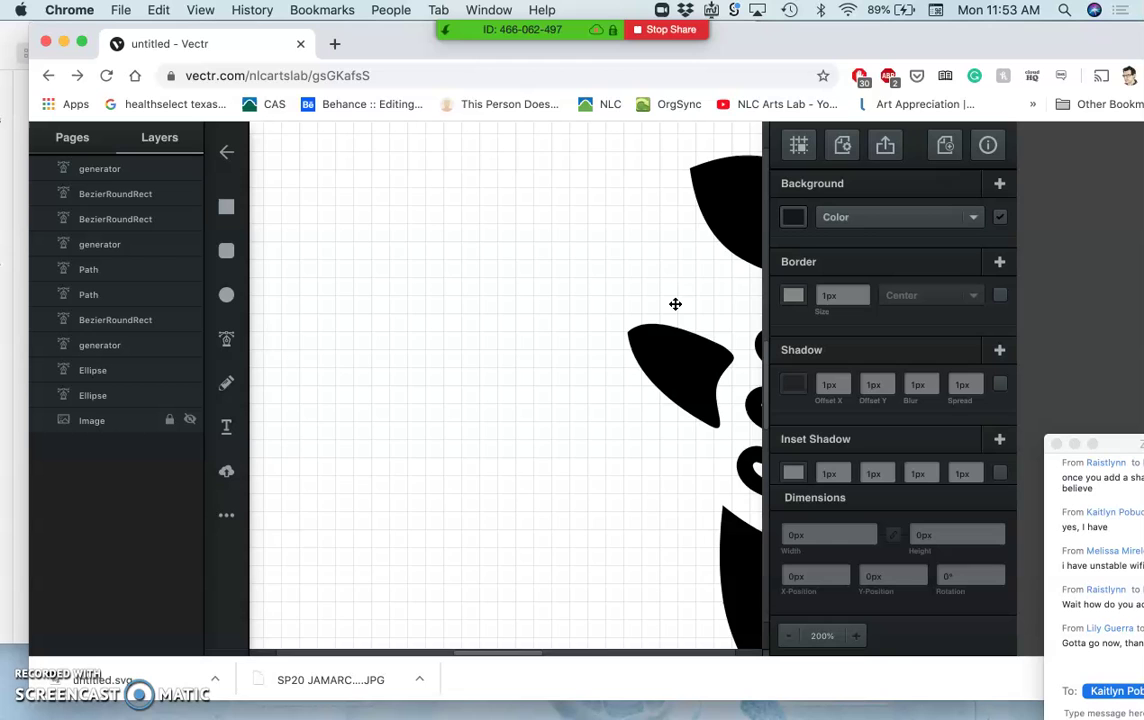
scroll(675, 304, right, 10)
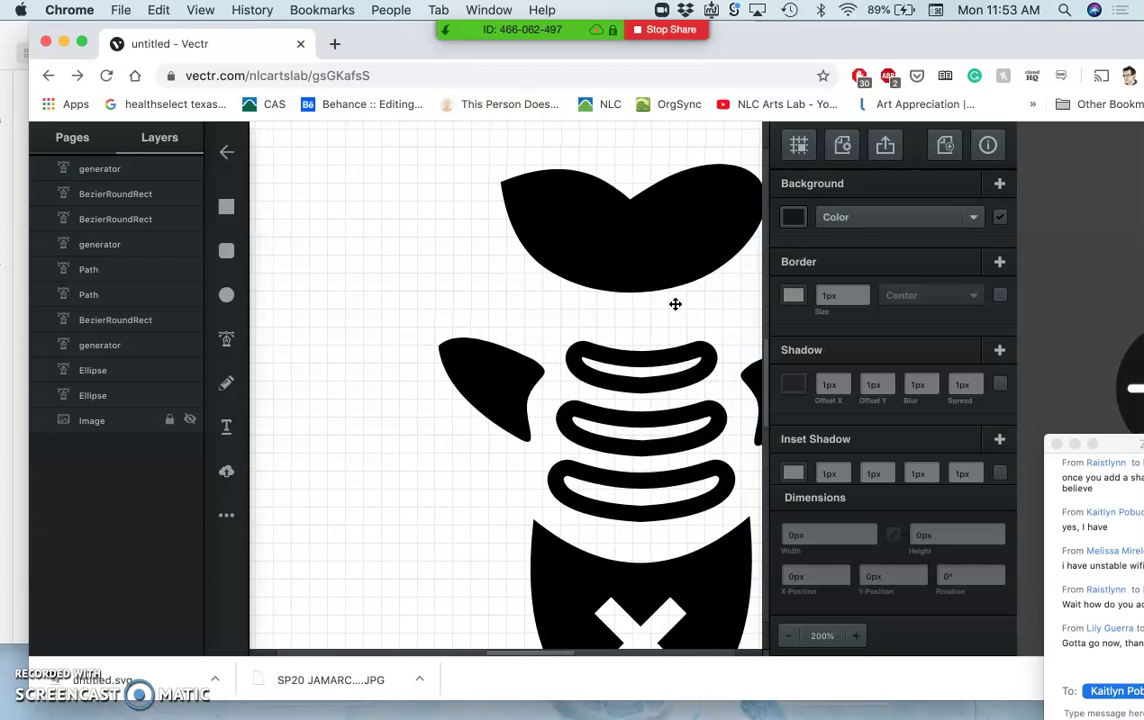
scroll(675, 304, right, 5)
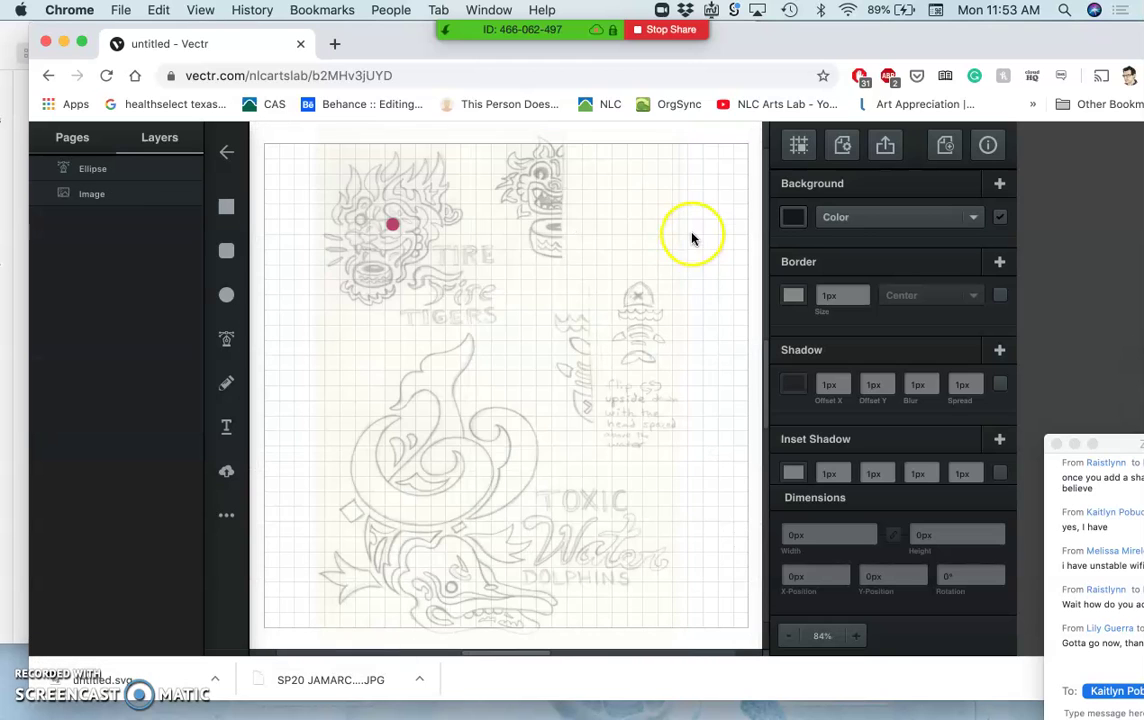
scroll(653, 266, left, 2)
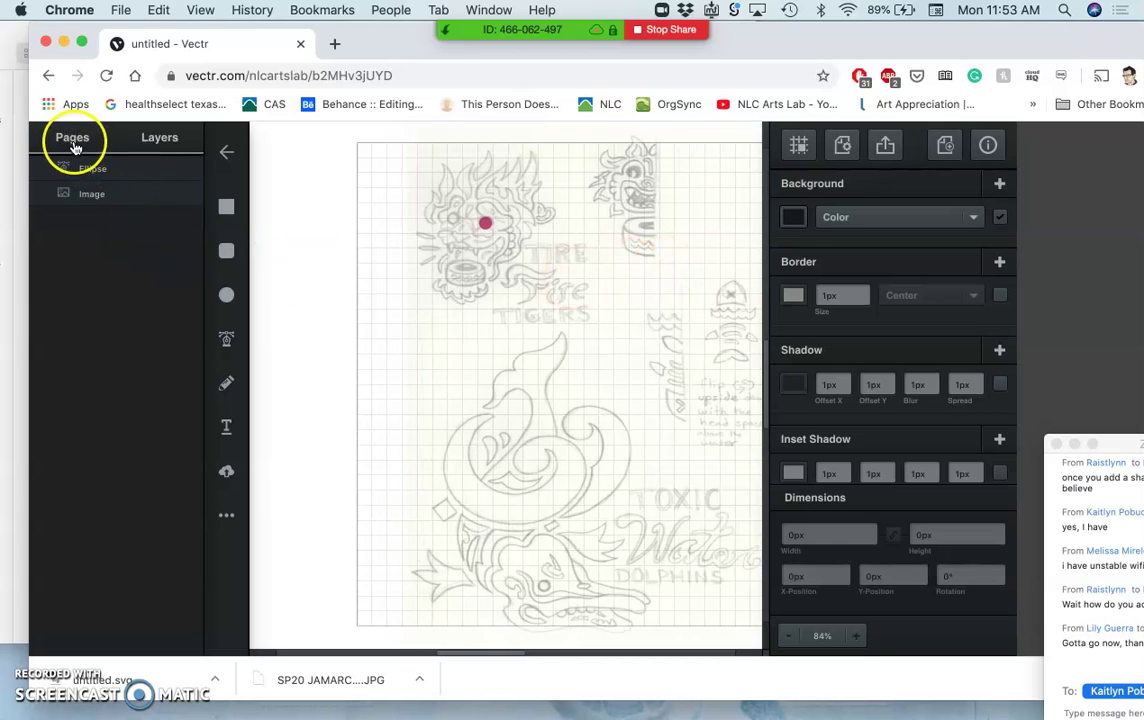
Show the open document's page list and try to leave it for the profile's file list
click(72, 144)
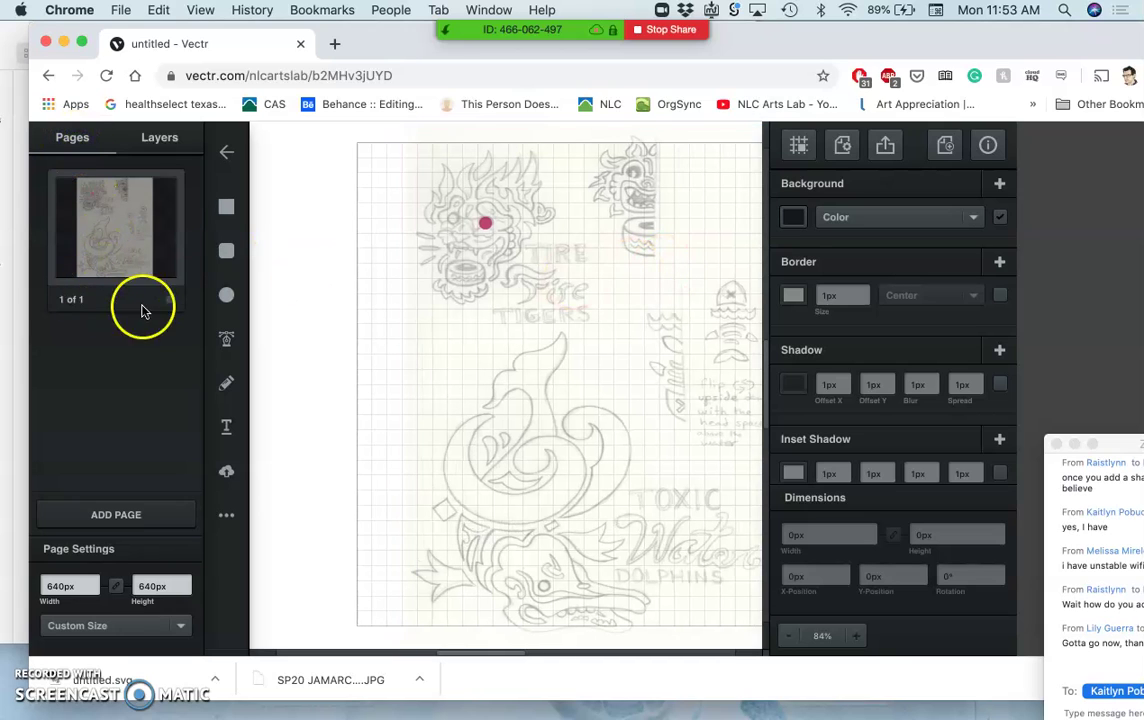
click(221, 152)
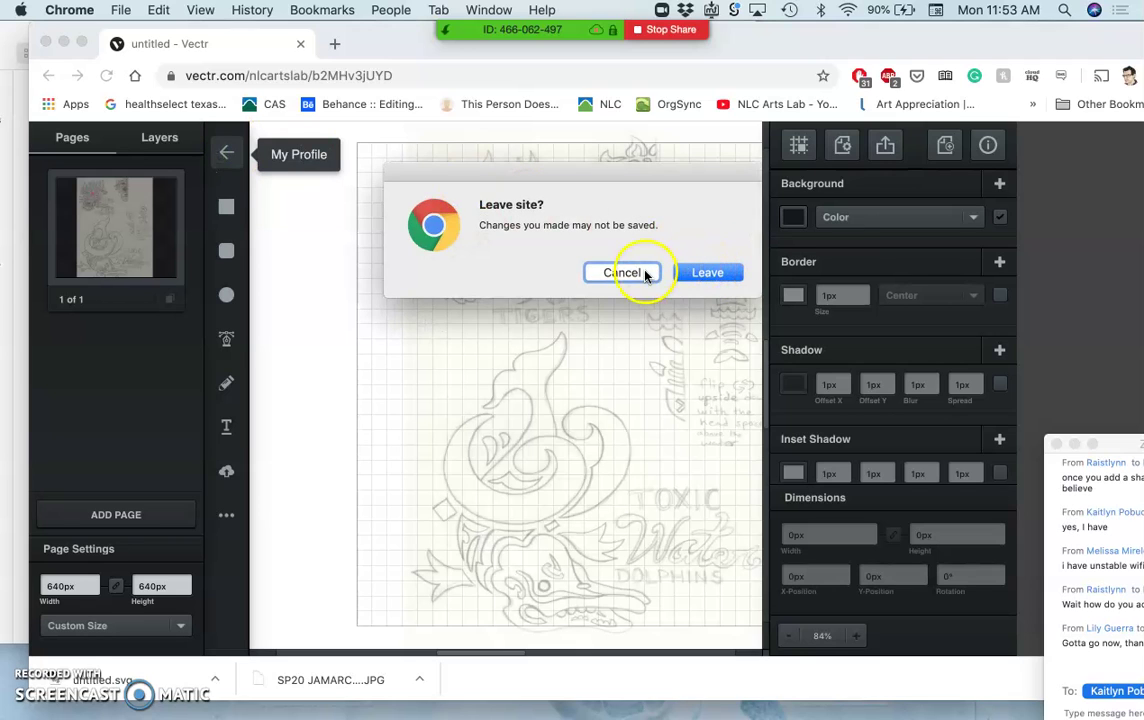
click(645, 275)
click(391, 286)
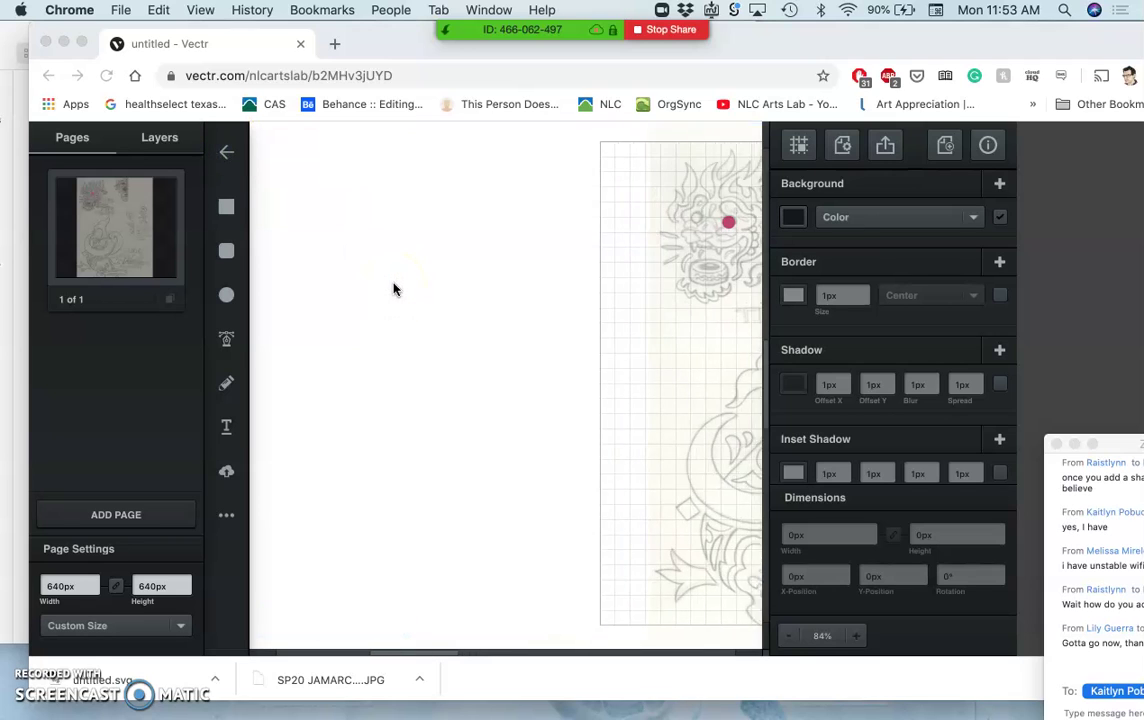
scroll(393, 289, left, 5)
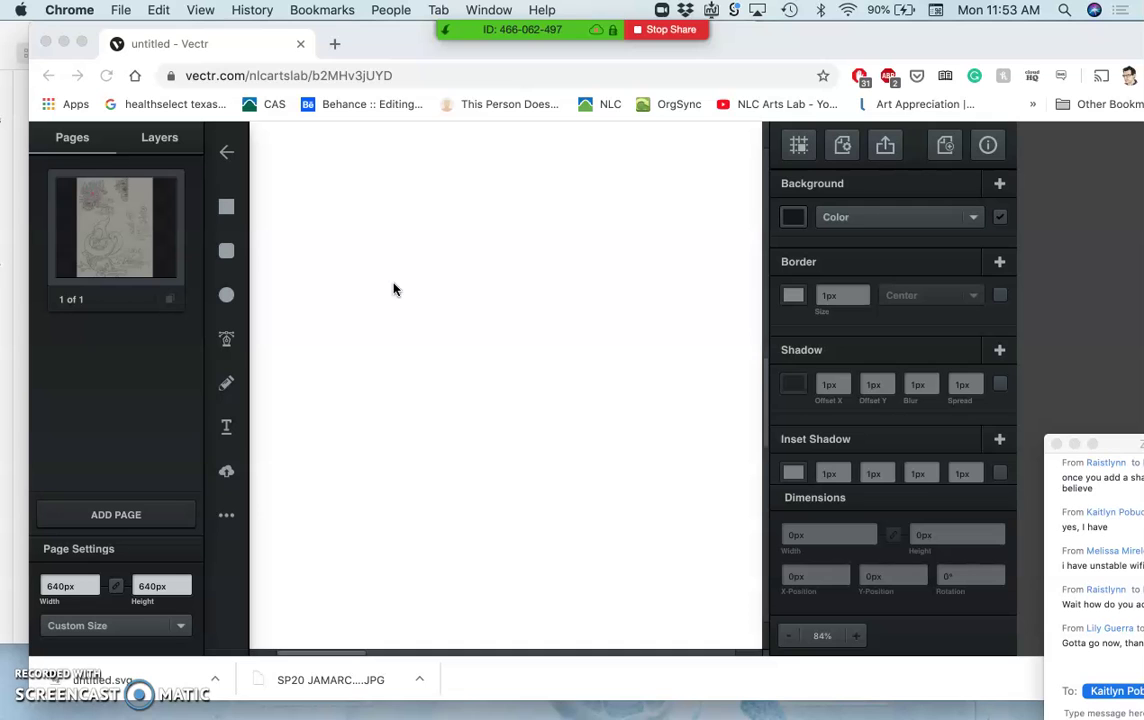
scroll(393, 289, right, 5)
scroll(393, 289, up, 4)
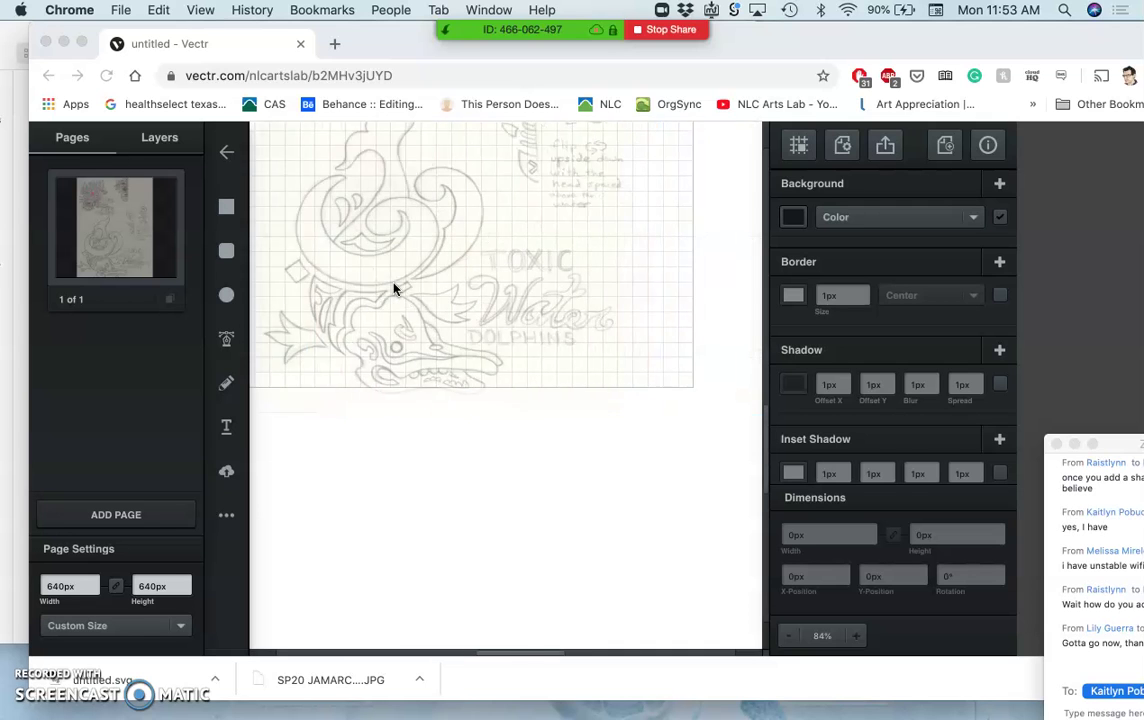
scroll(393, 289, up, 2)
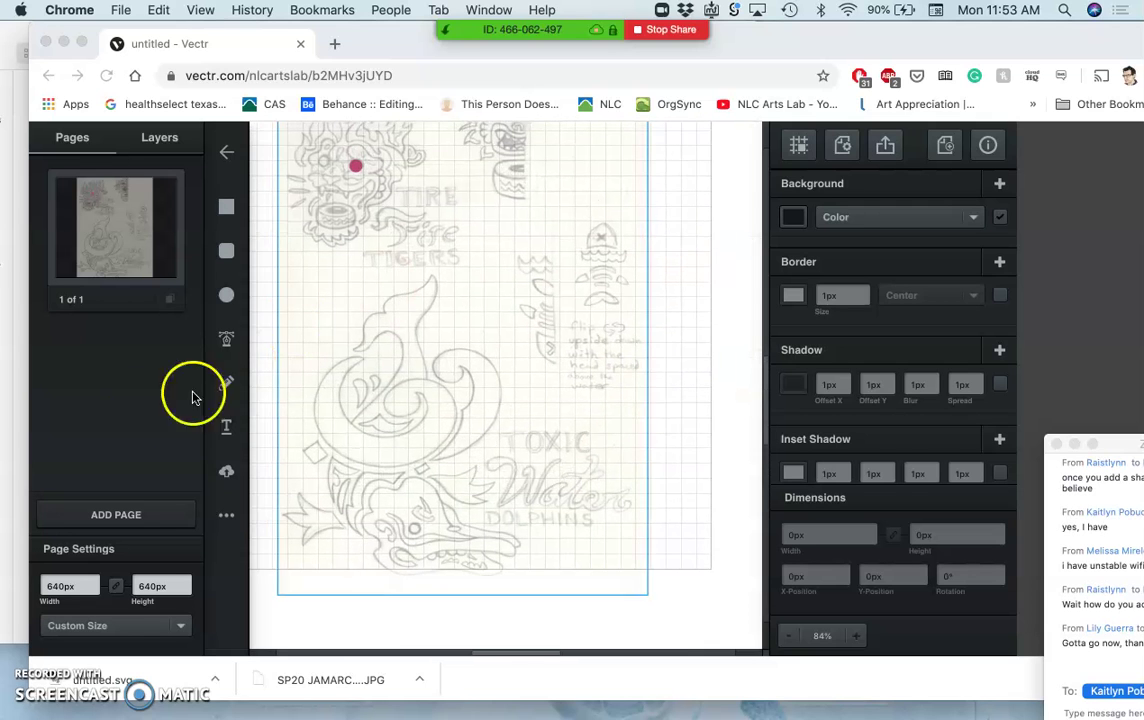
click(140, 417)
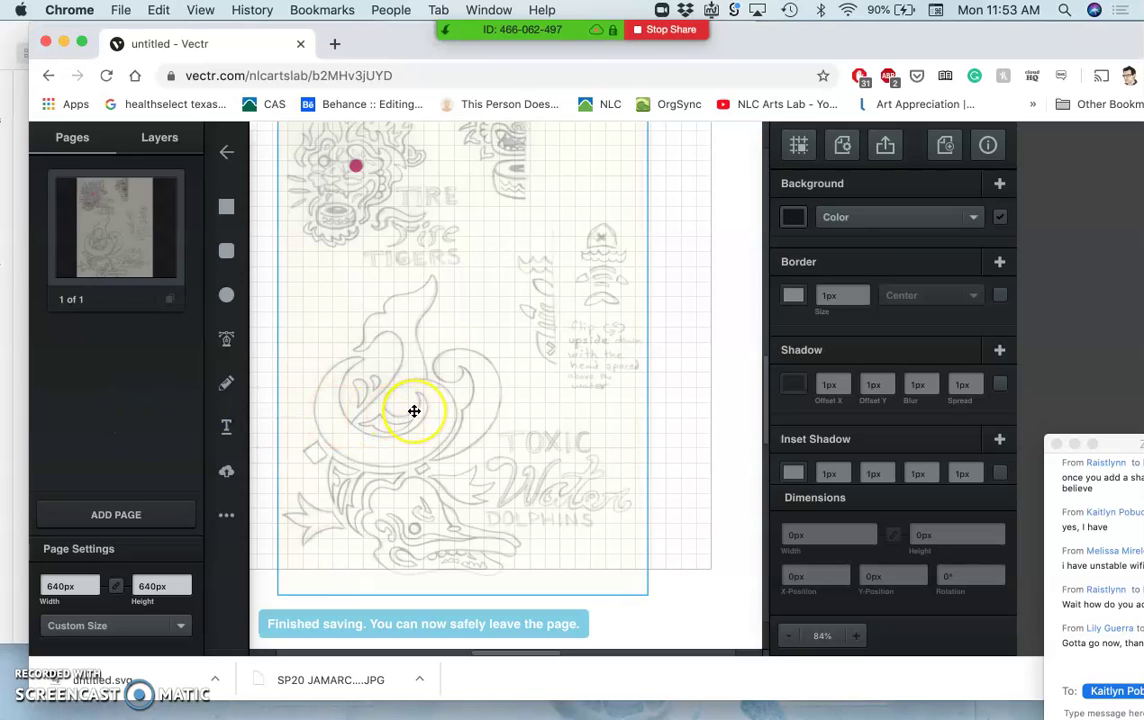
scroll(414, 411, left, 1)
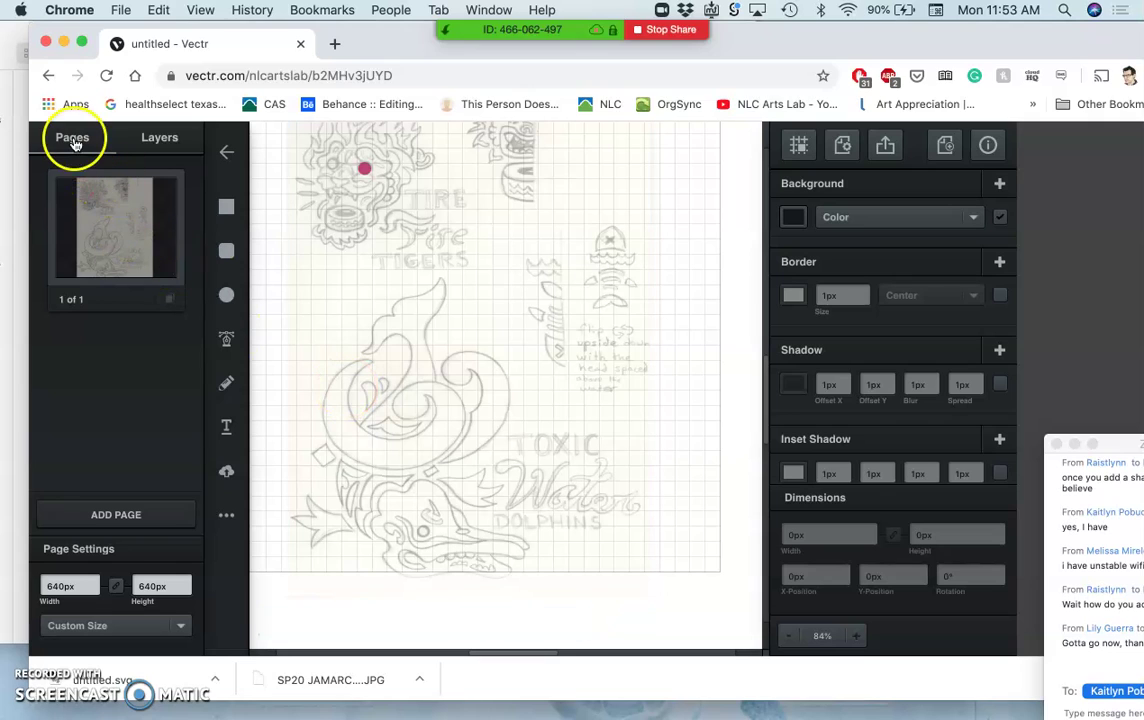
click(107, 214)
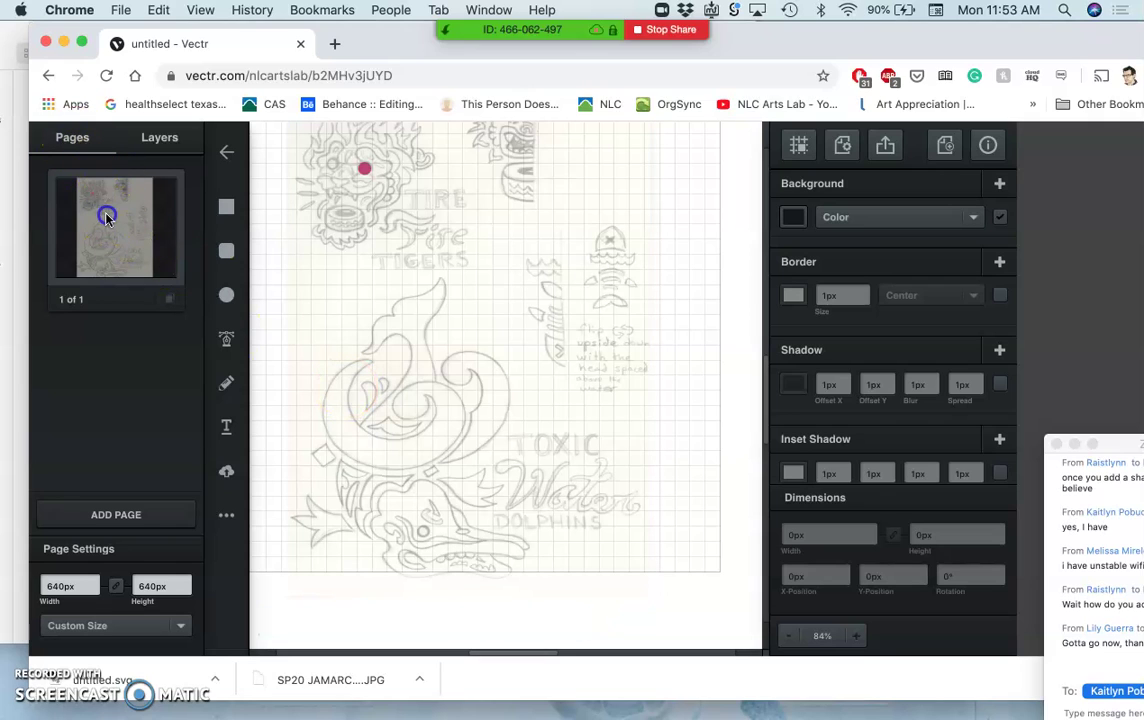
Return to the profile's file list and reopen the untitled file containing the traced black shapes
click(225, 151)
click(342, 196)
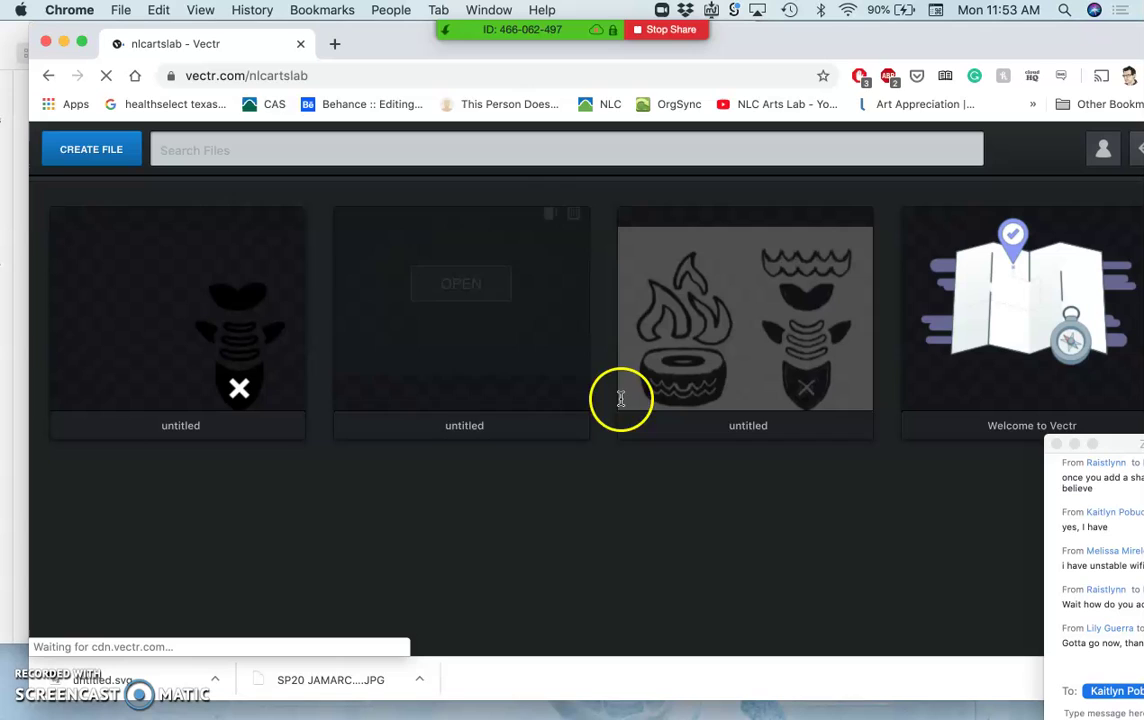
mouse_move(523, 327)
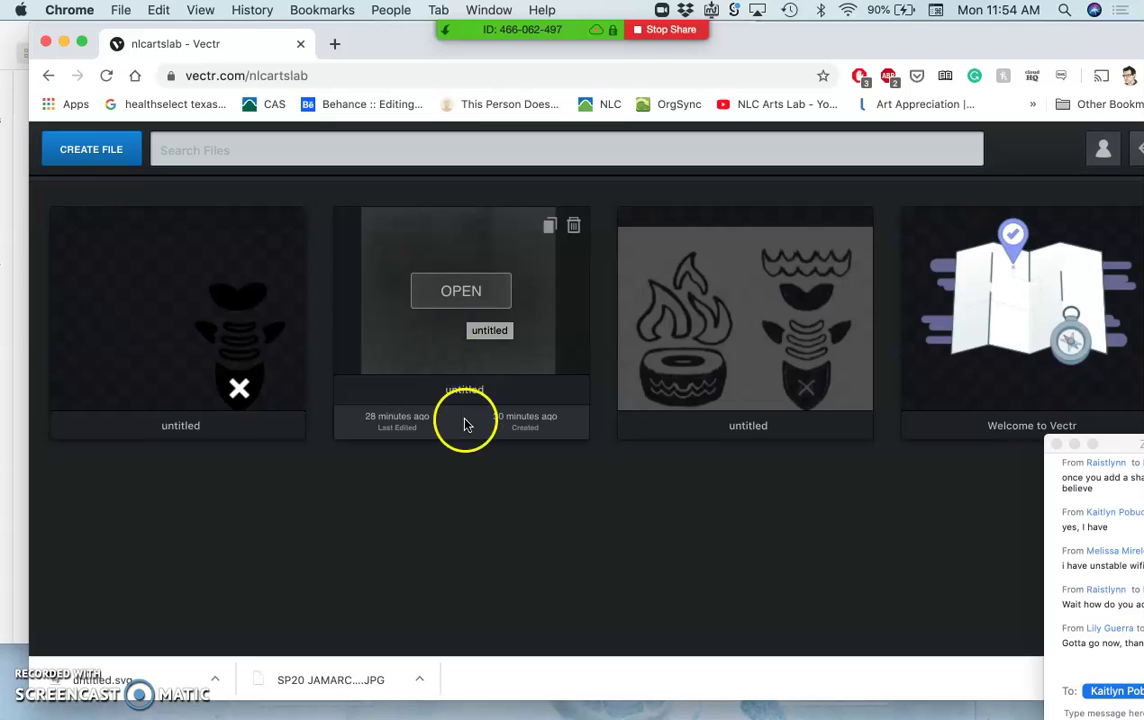
mouse_move(294, 352)
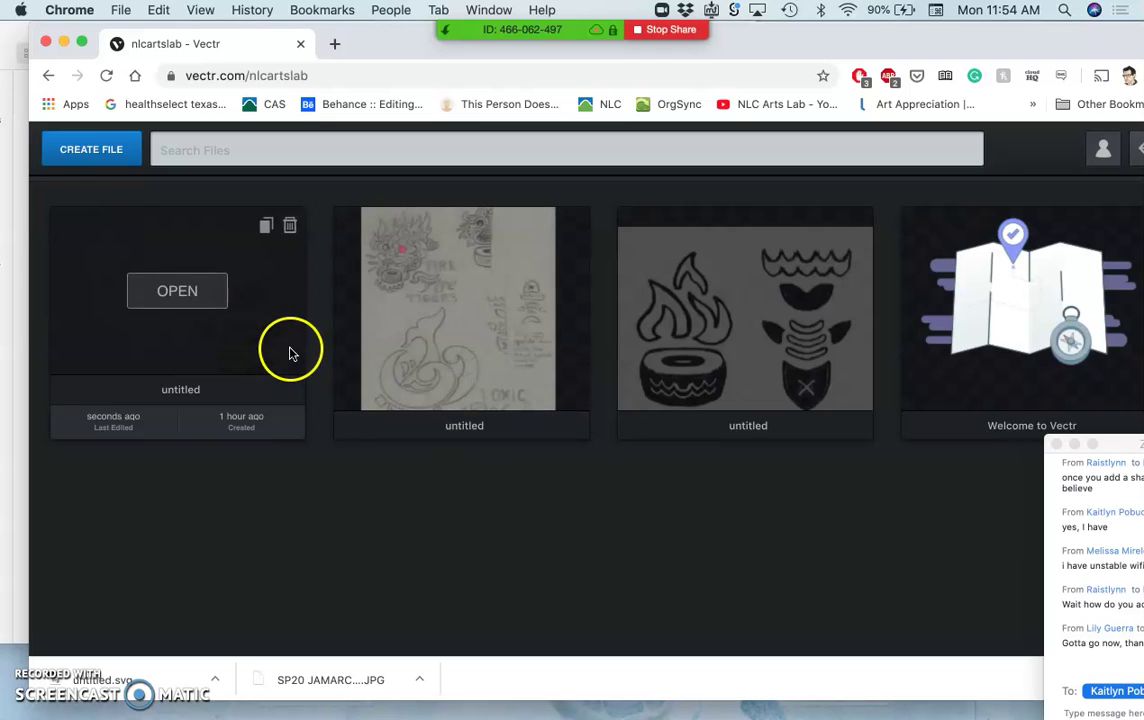
click(173, 299)
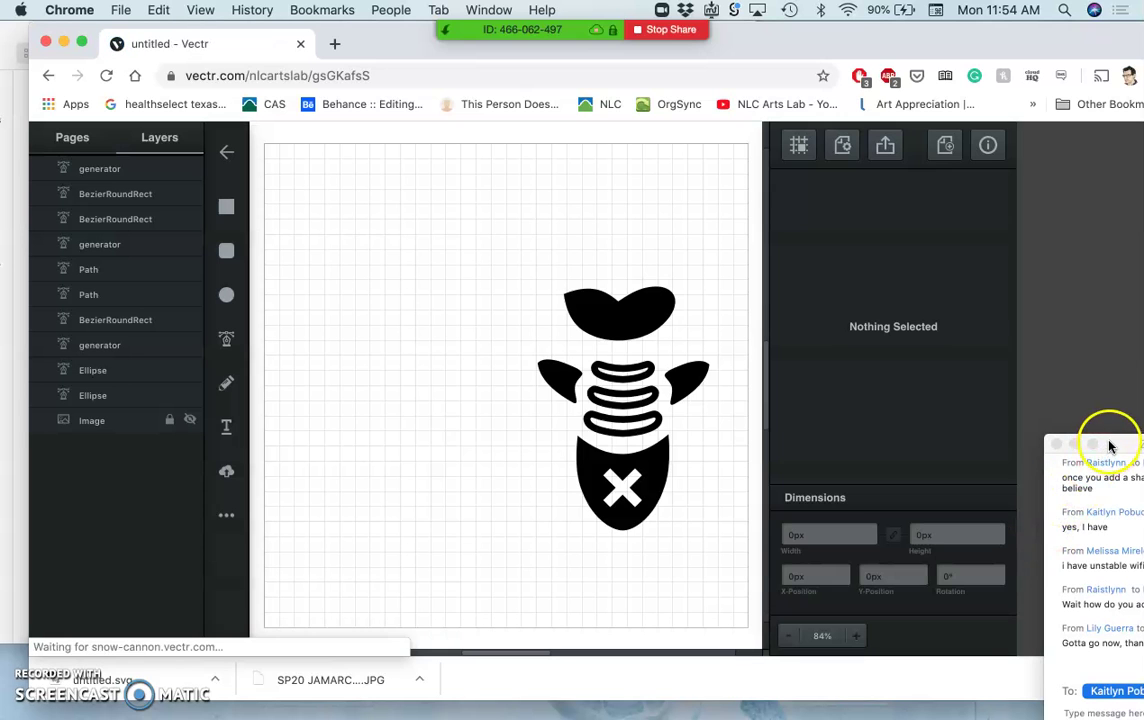
drag(1109, 446, 950, 394)
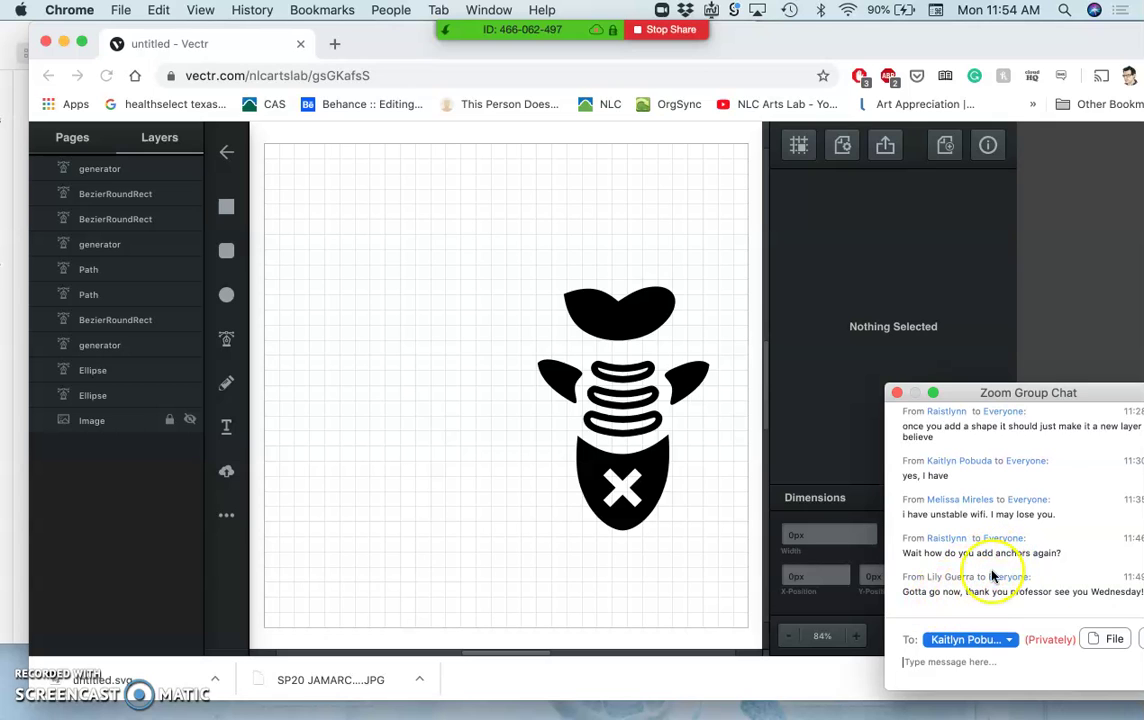
drag(1037, 393, 1120, 497)
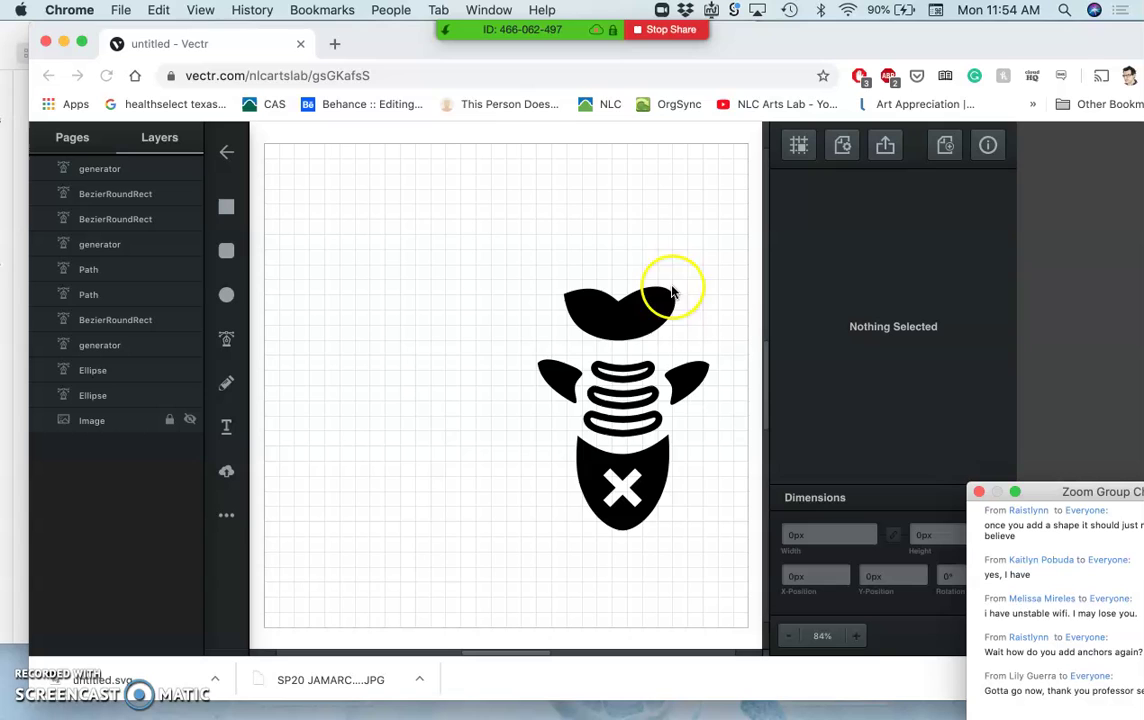
key(super+equal)
key(super+equal)
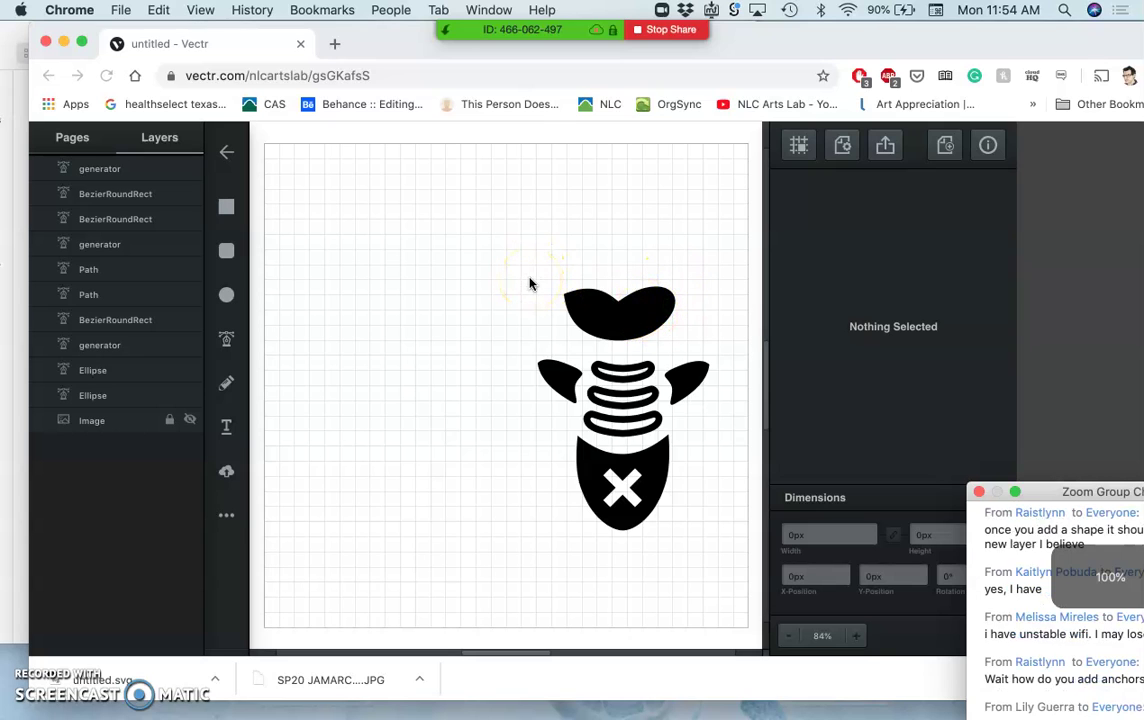
key(super+minus)
key(super+minus)
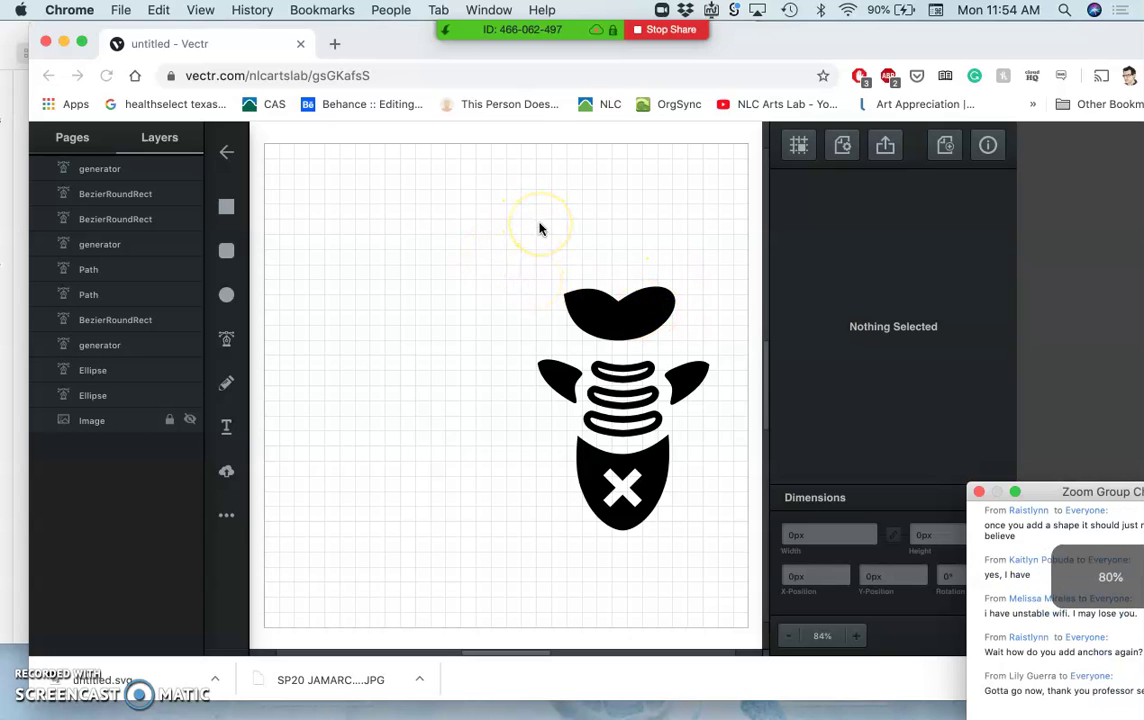
Delete the extra anchor at the top of the right ellipse, between its upper-left and upper-right anchors
click(585, 203)
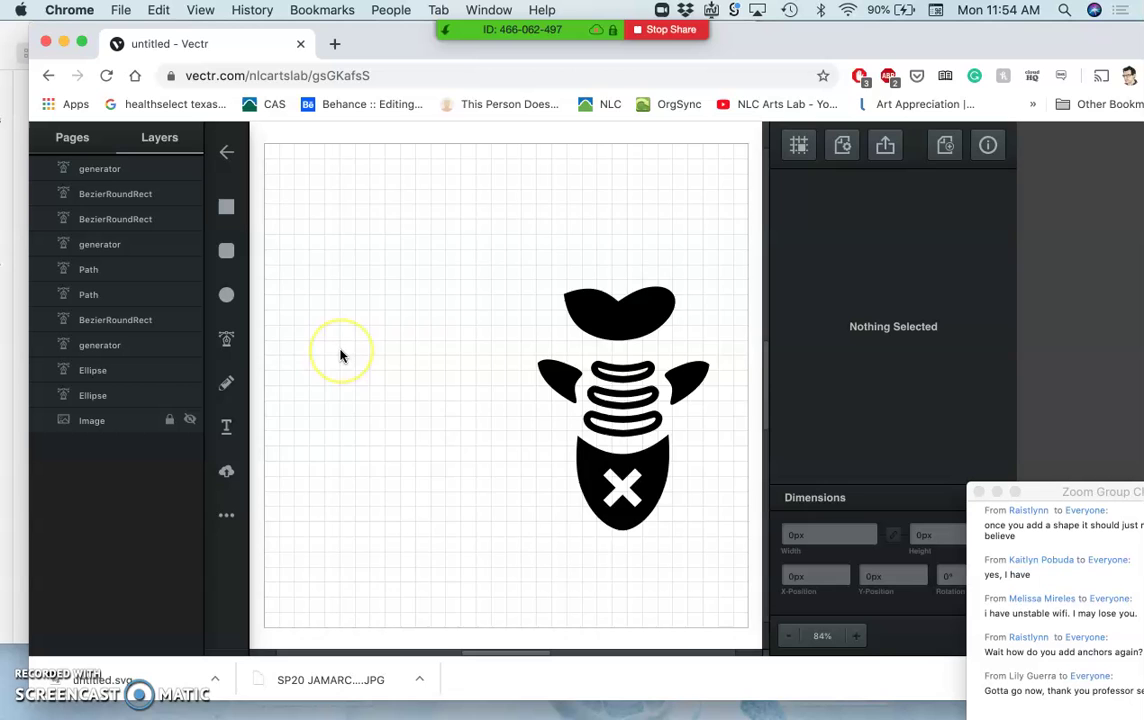
key(super+=)
key(super+=)
scroll(340, 355, right, 5)
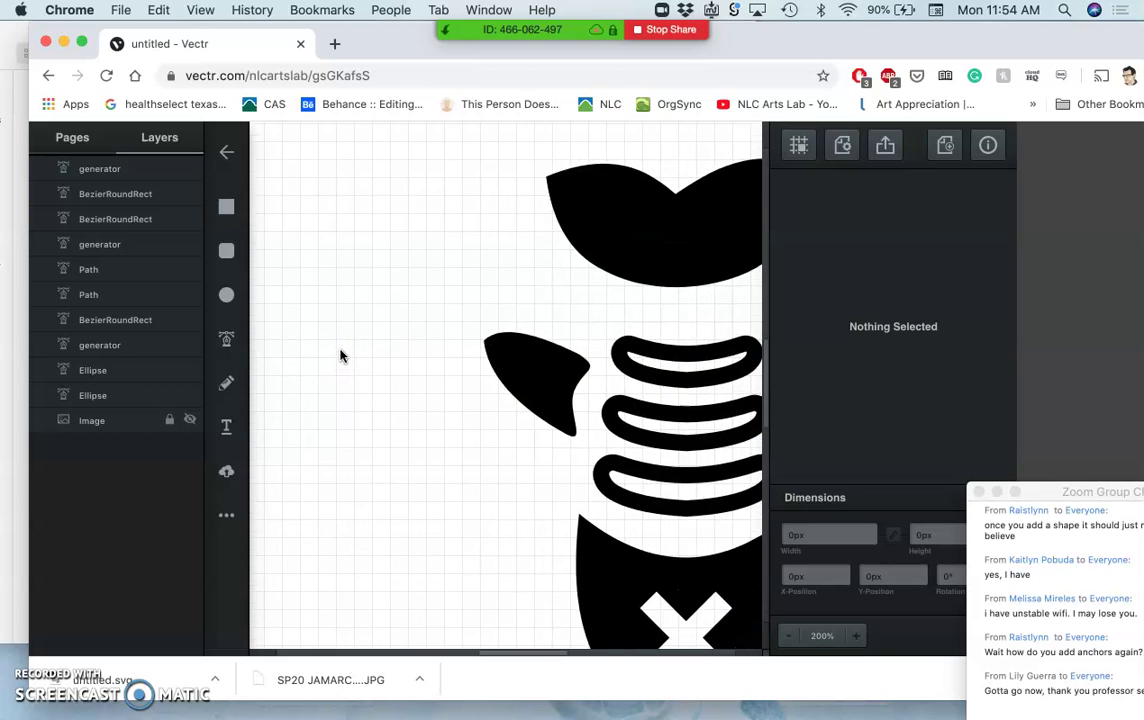
scroll(340, 355, right, 2)
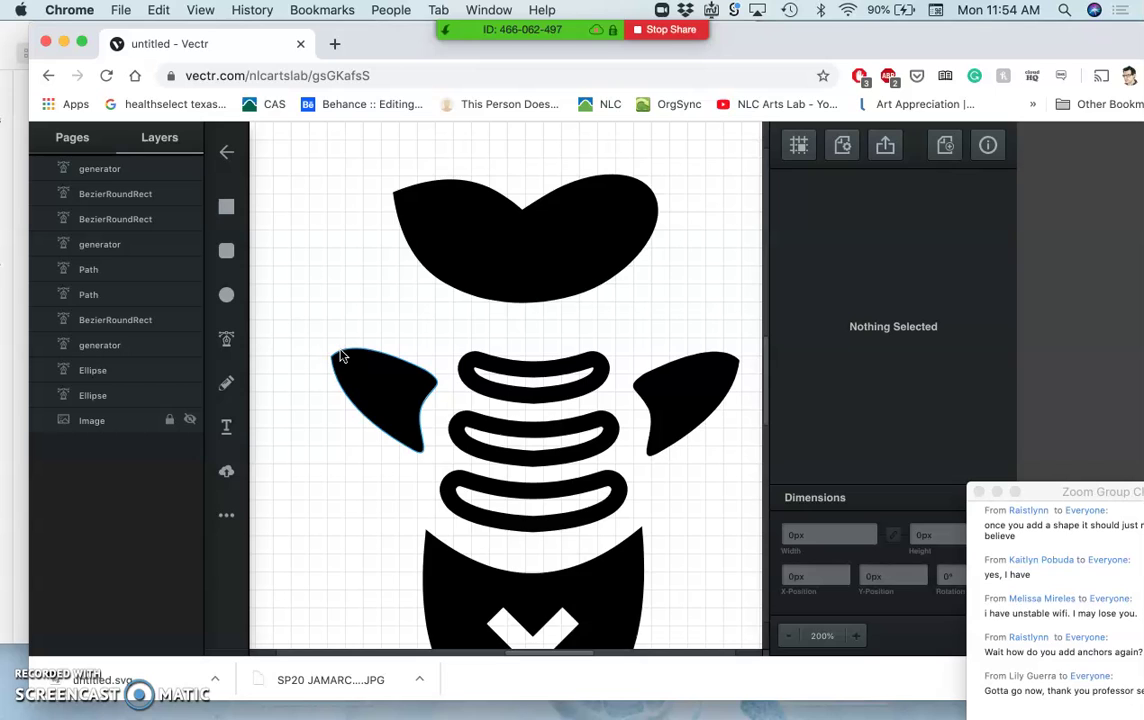
click(563, 244)
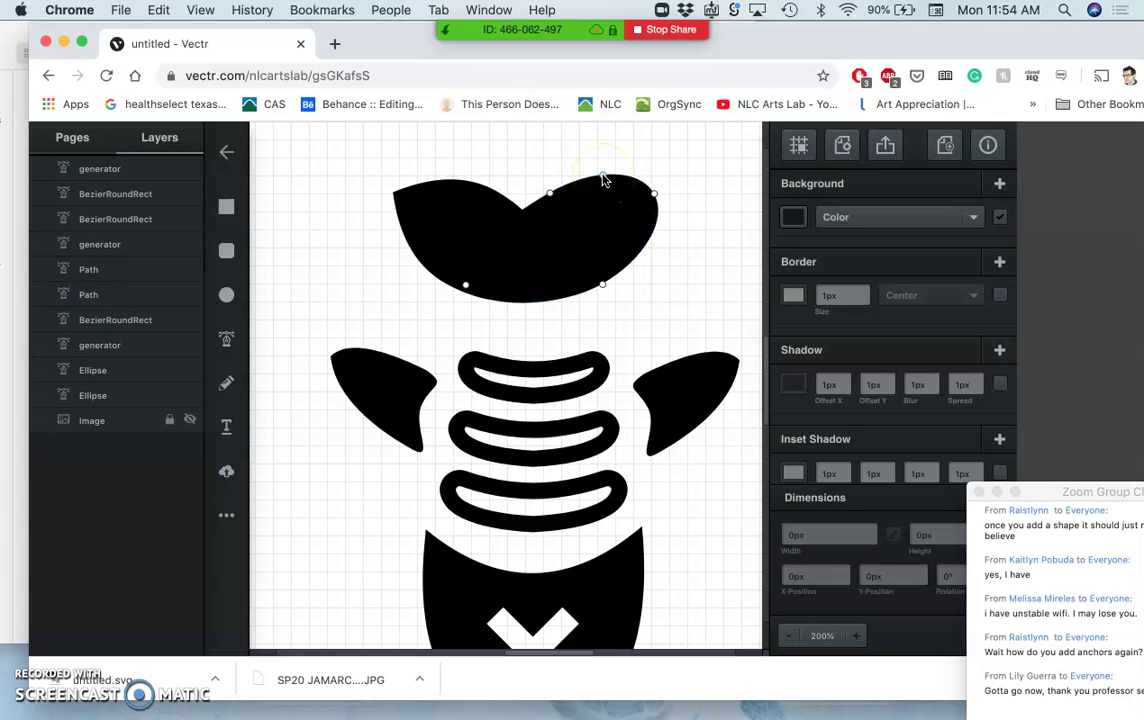
mouse_move(603, 180)
mouse_down()
mouse_move(608, 230)
mouse_move(603, 180)
mouse_up()
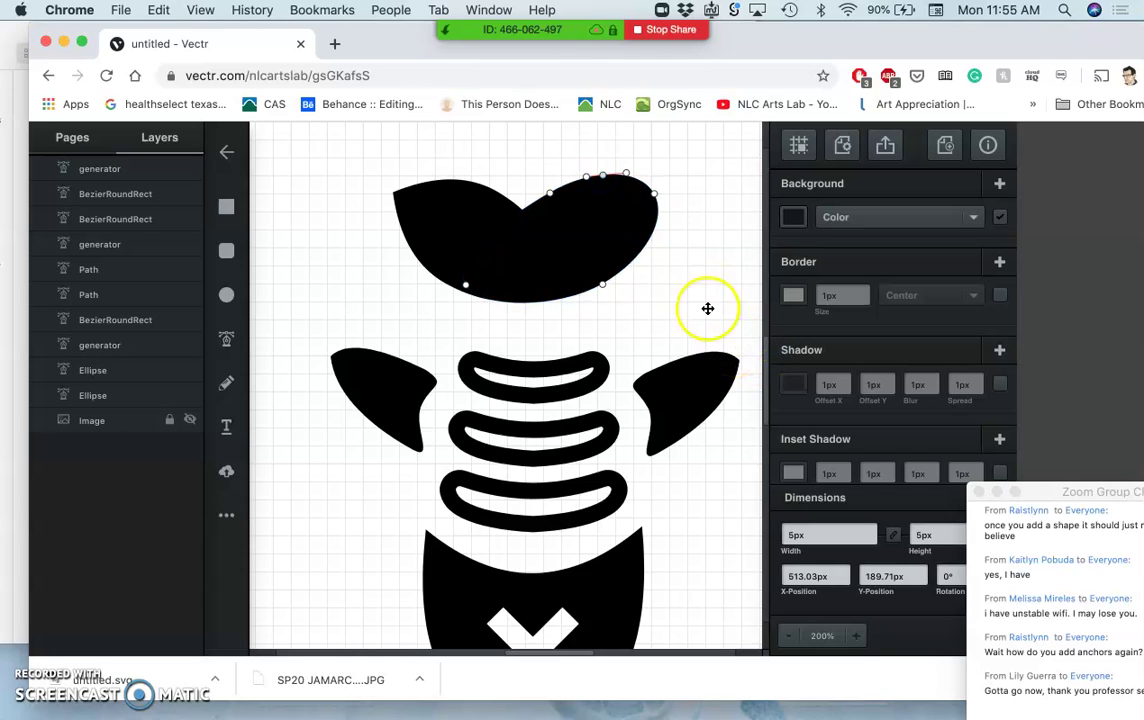
key(Delete)
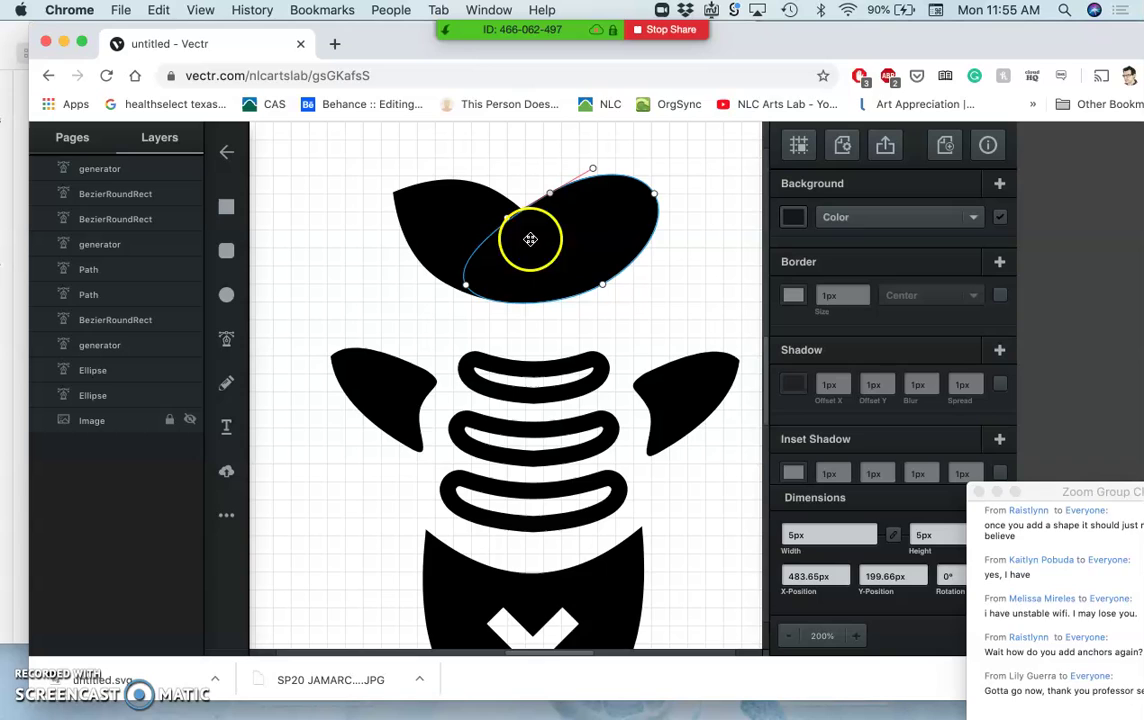
Convert the right ellipse's upper-right anchor from a smooth curve to a sharp corner point
click(654, 196)
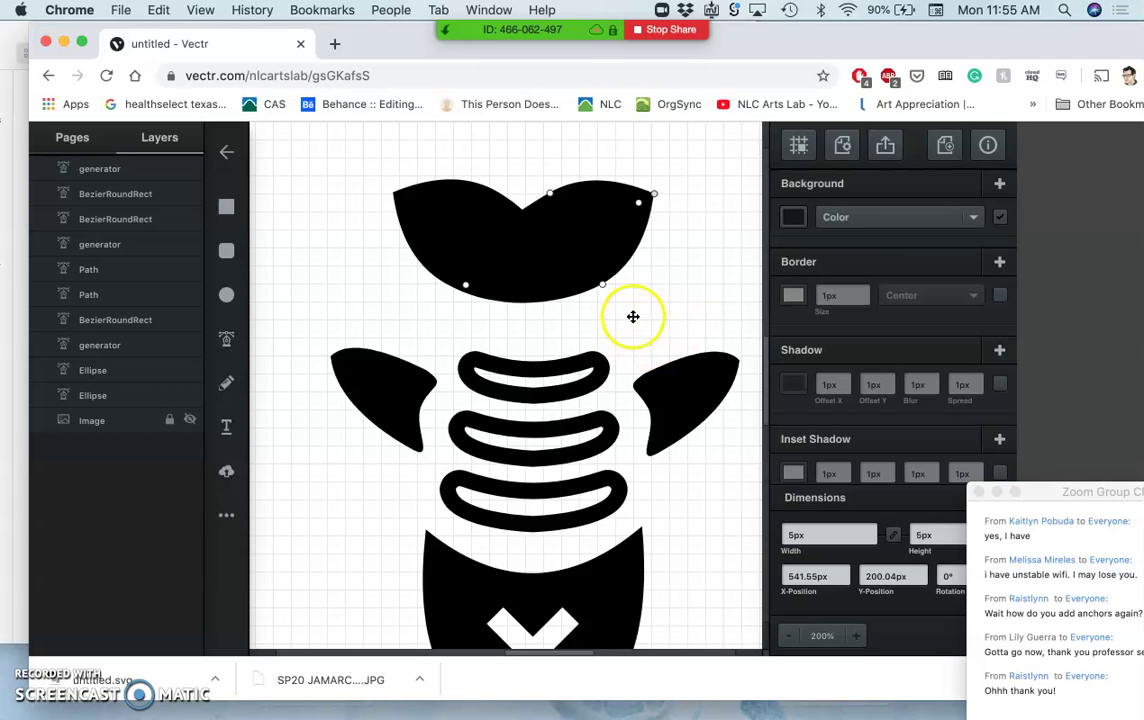
scroll(633, 332, down, 5)
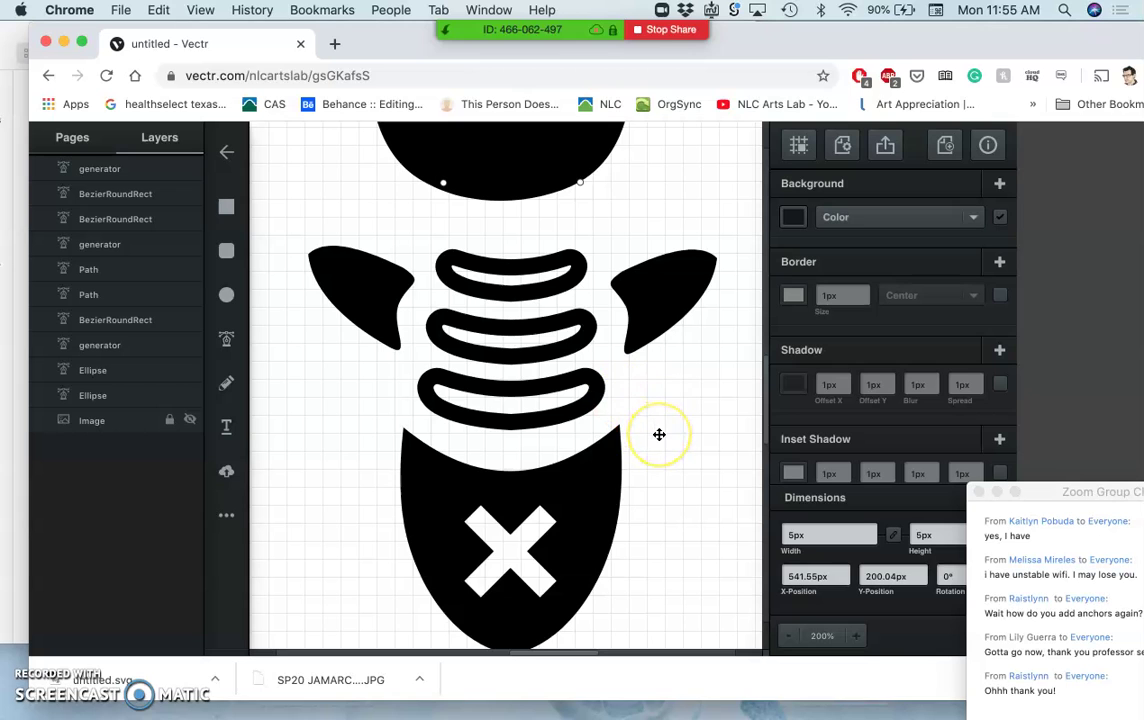
scroll(659, 434, up, 5)
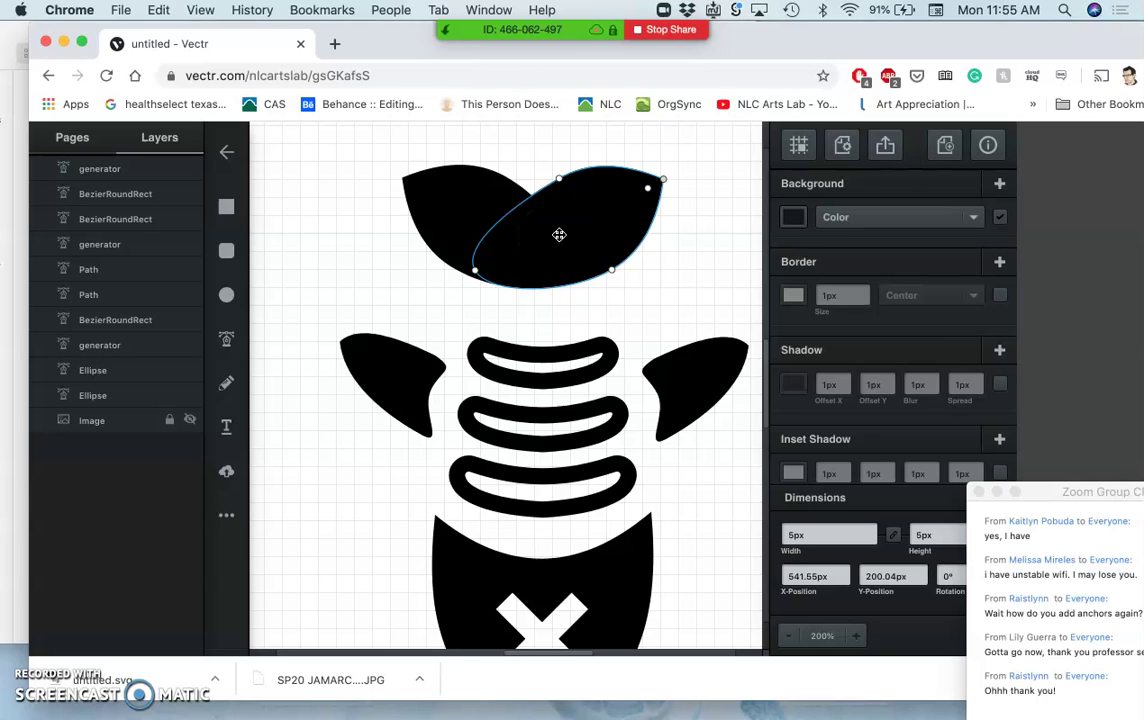
Select both top ellipses together and nudge them right to X-position 402.71px, centring them above the curved bars
mouse_move(478, 207)
mouse_down()
mouse_move(582, 212)
mouse_move(486, 204)
mouse_up()
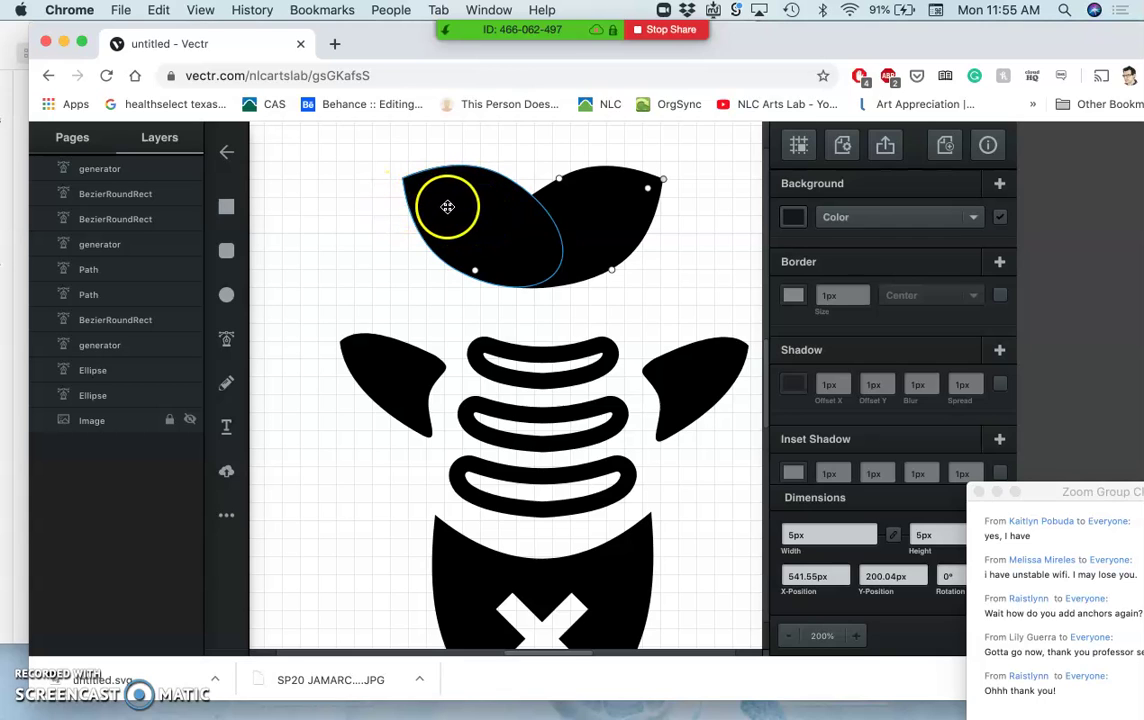
click(449, 207)
click(582, 213)
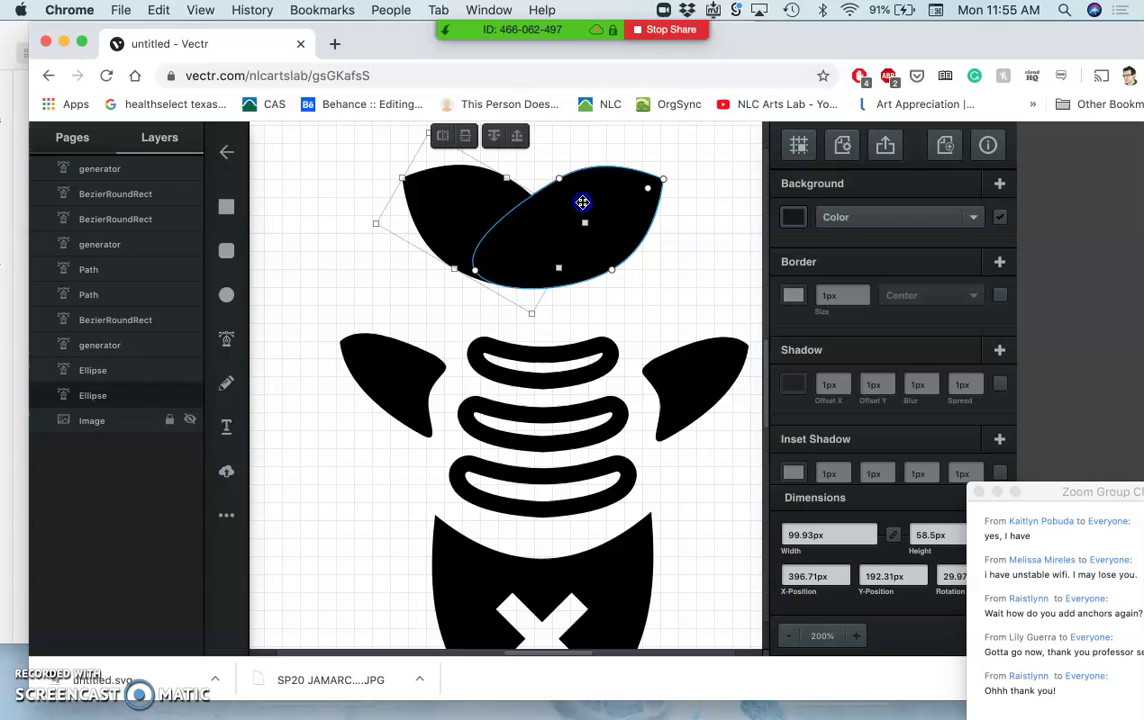
shift+click(480, 200)
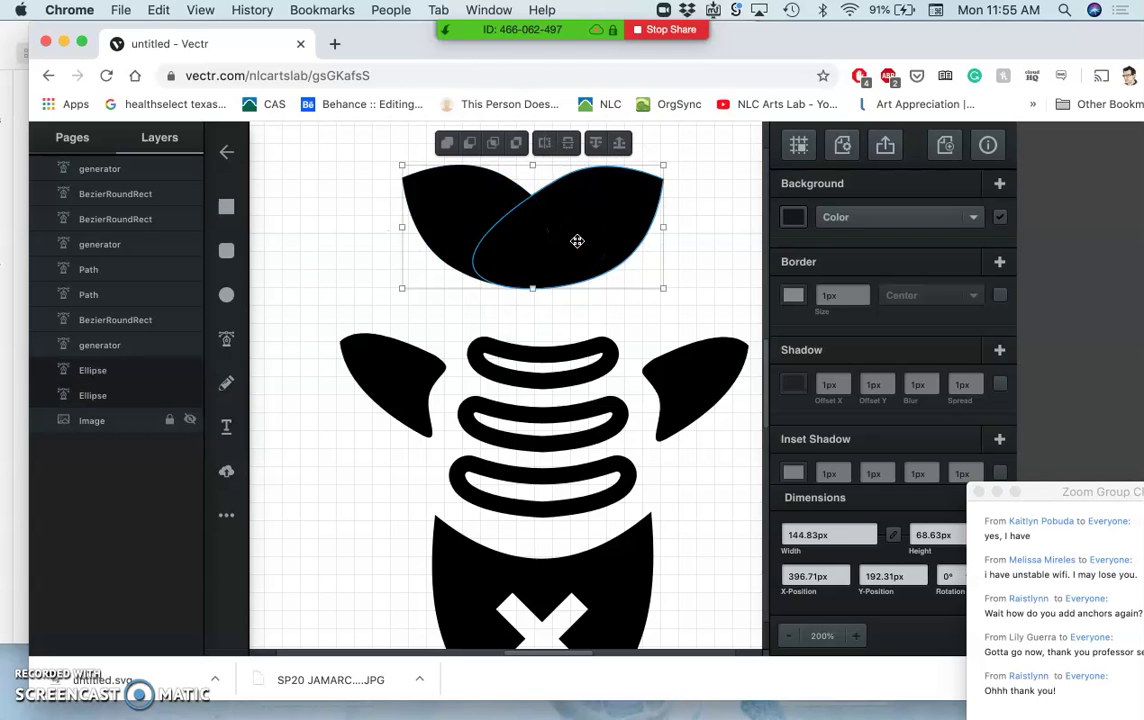
key(Right)
key(Right)
key(Right)
key(Right)
key(Right)
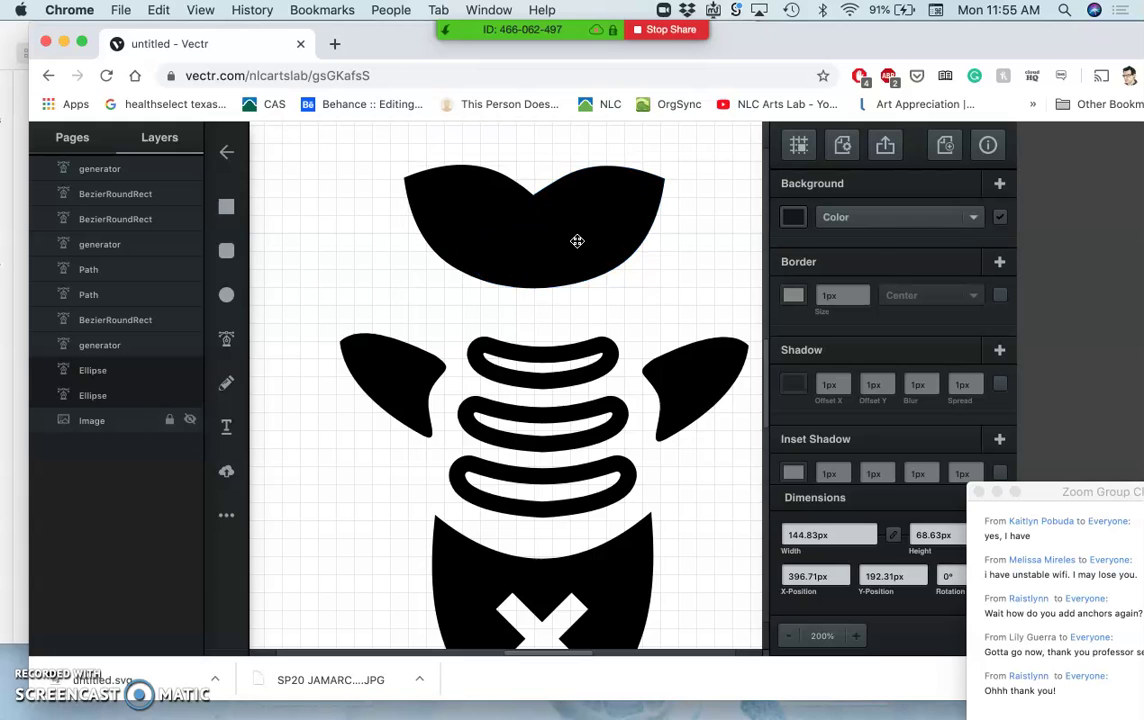
key(Right)
key(Right)
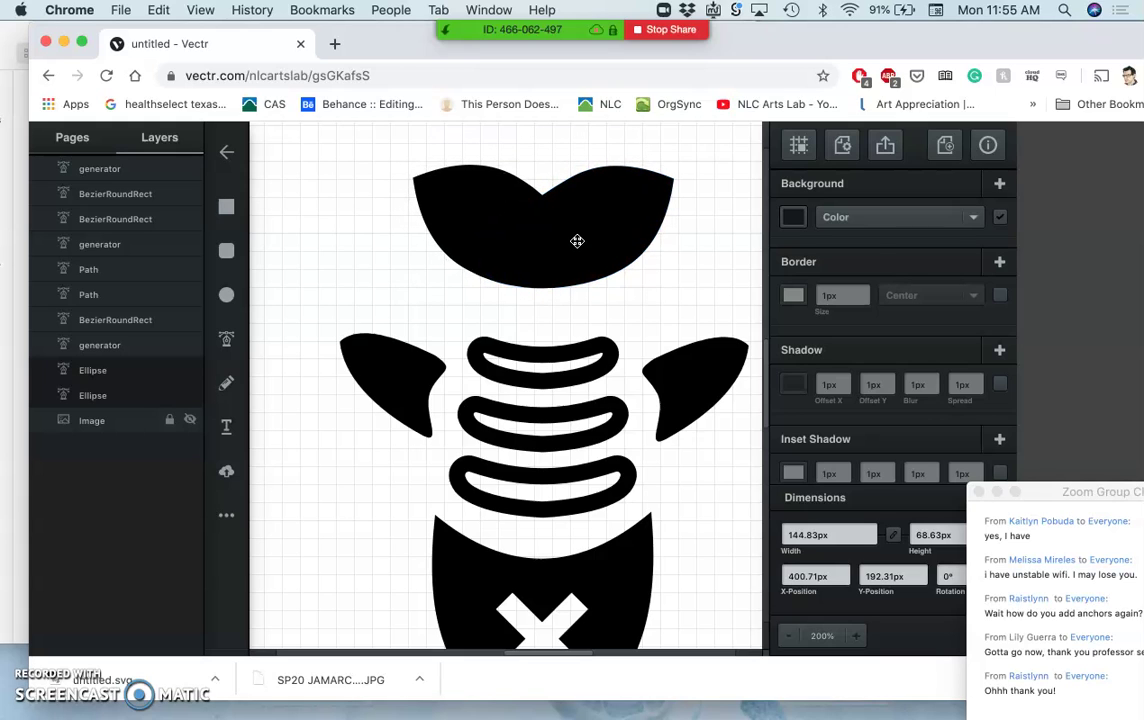
key(Left)
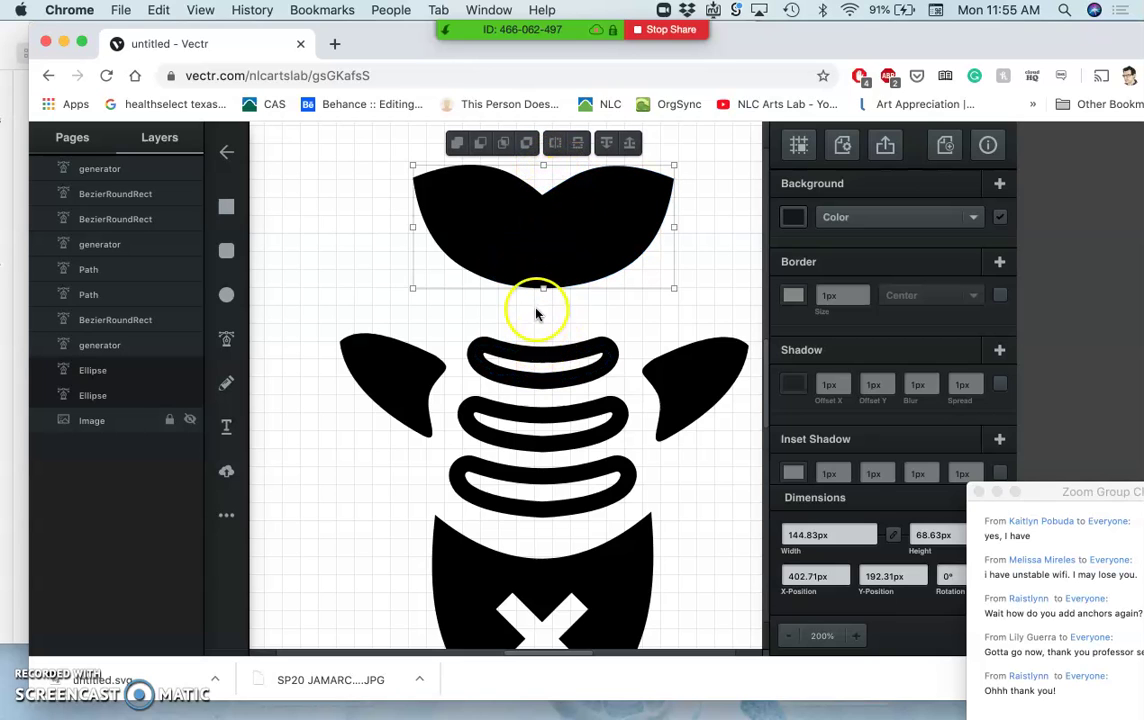
click(706, 276)
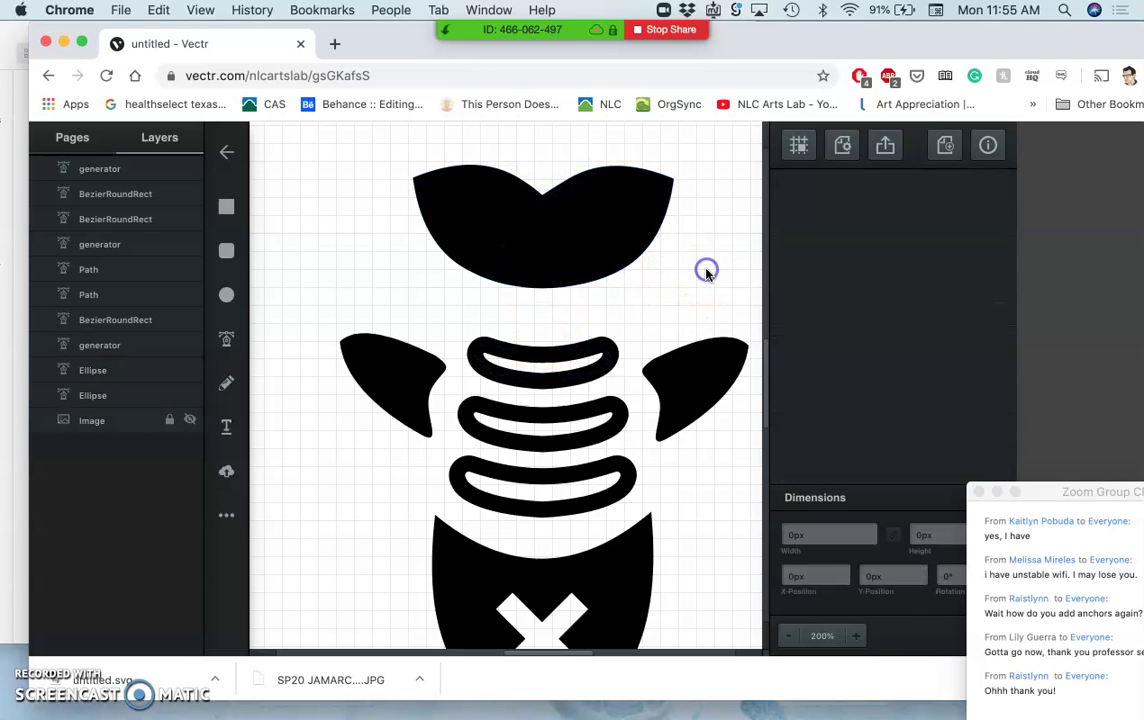
Open the sketch image "logo design sketches Earth Day Fire and Water 2020.jpg" in Preview and compare it beside the traced drawing
scroll(711, 287, down, 2)
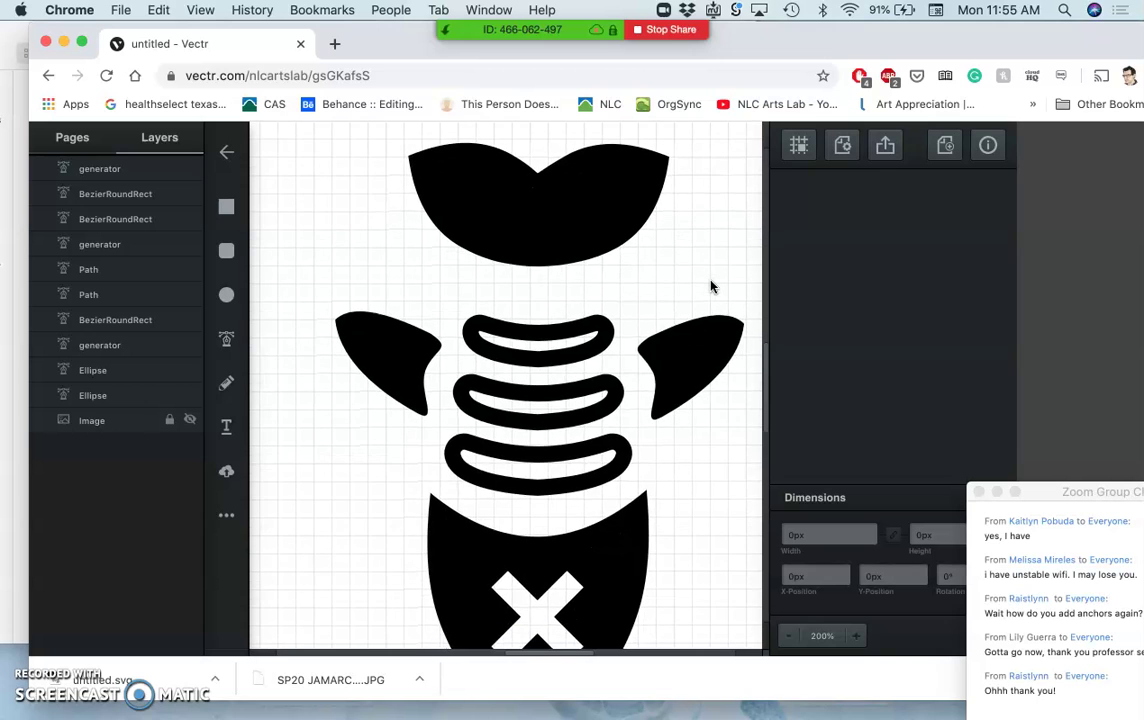
key(super+minus)
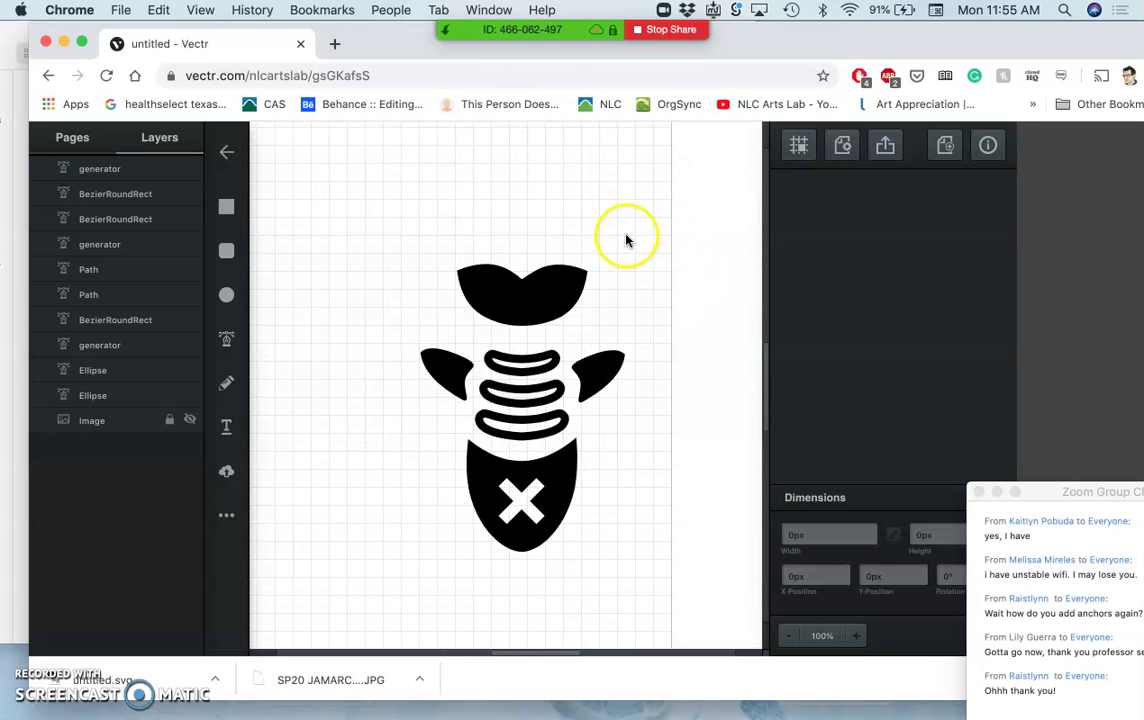
scroll(613, 301, down, 3)
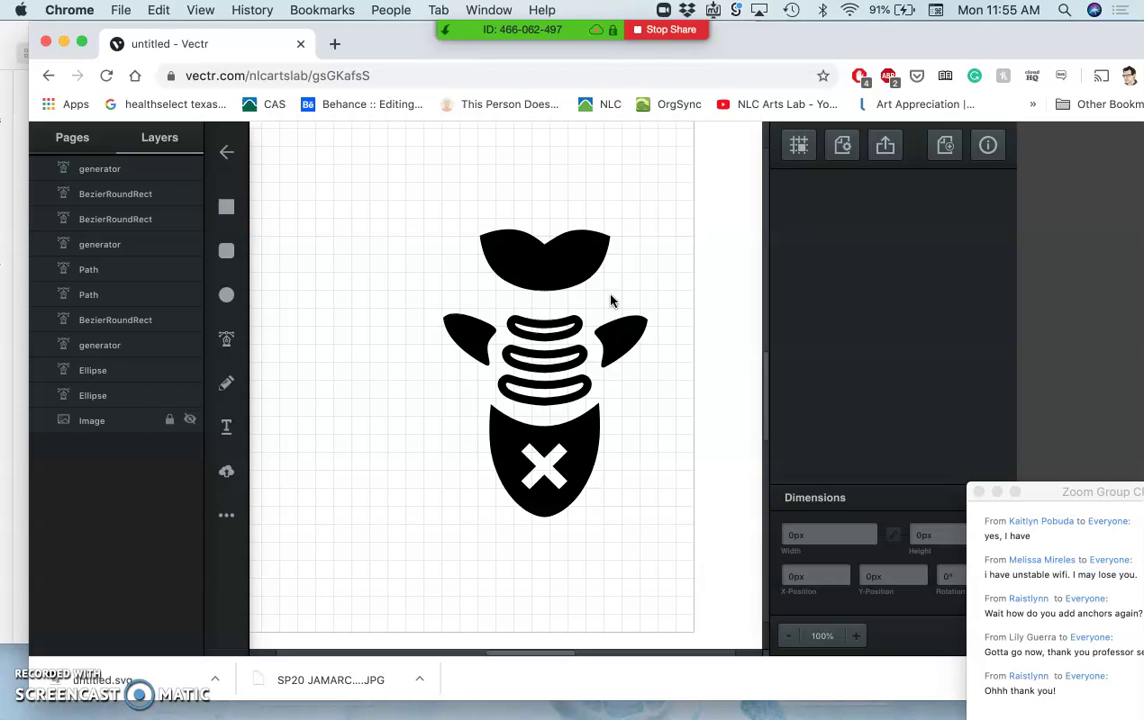
drag(362, 33, 658, 31)
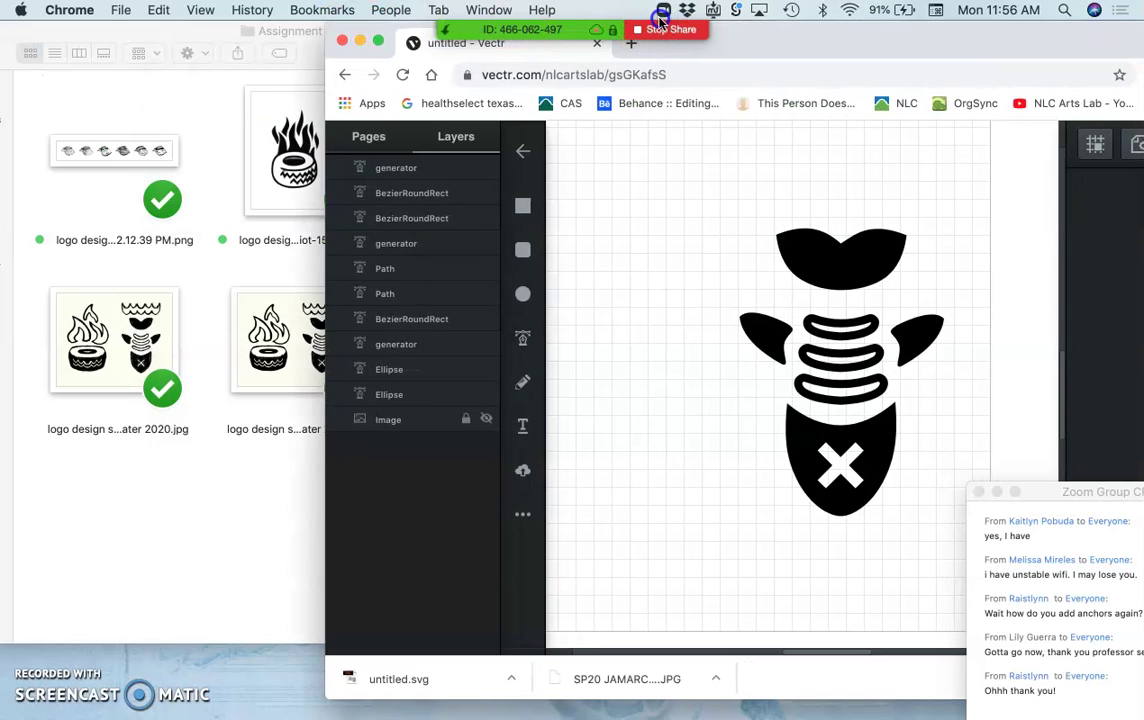
click(142, 345)
double_click(142, 345)
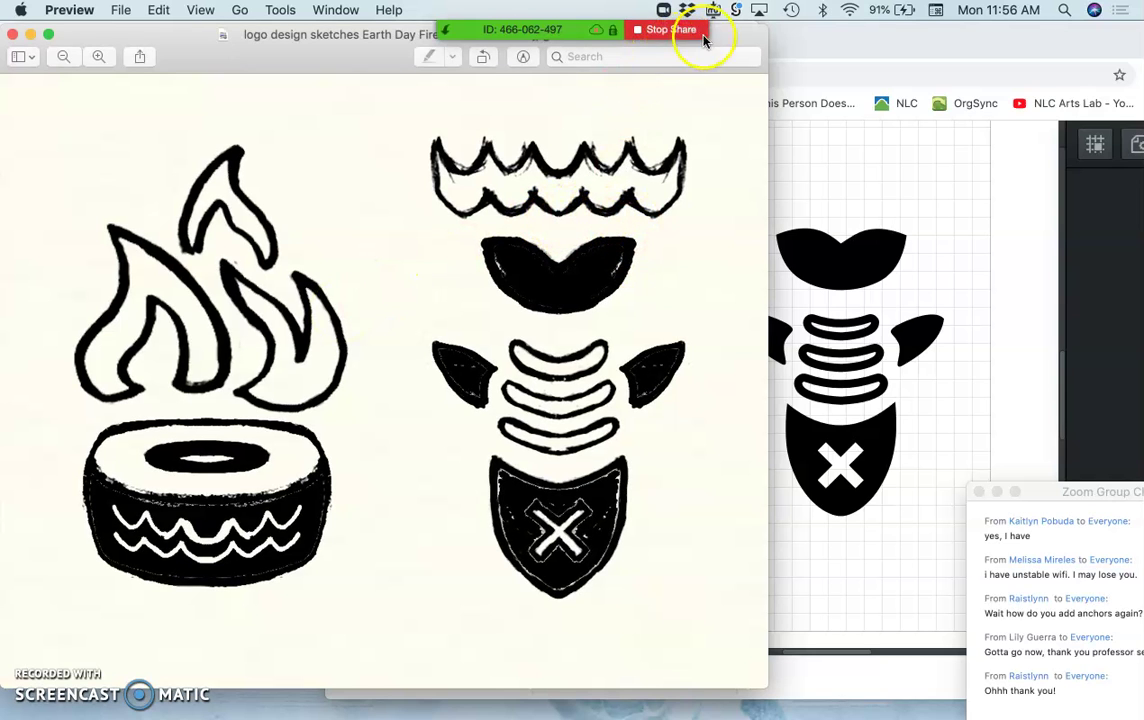
drag(728, 36, 650, 30)
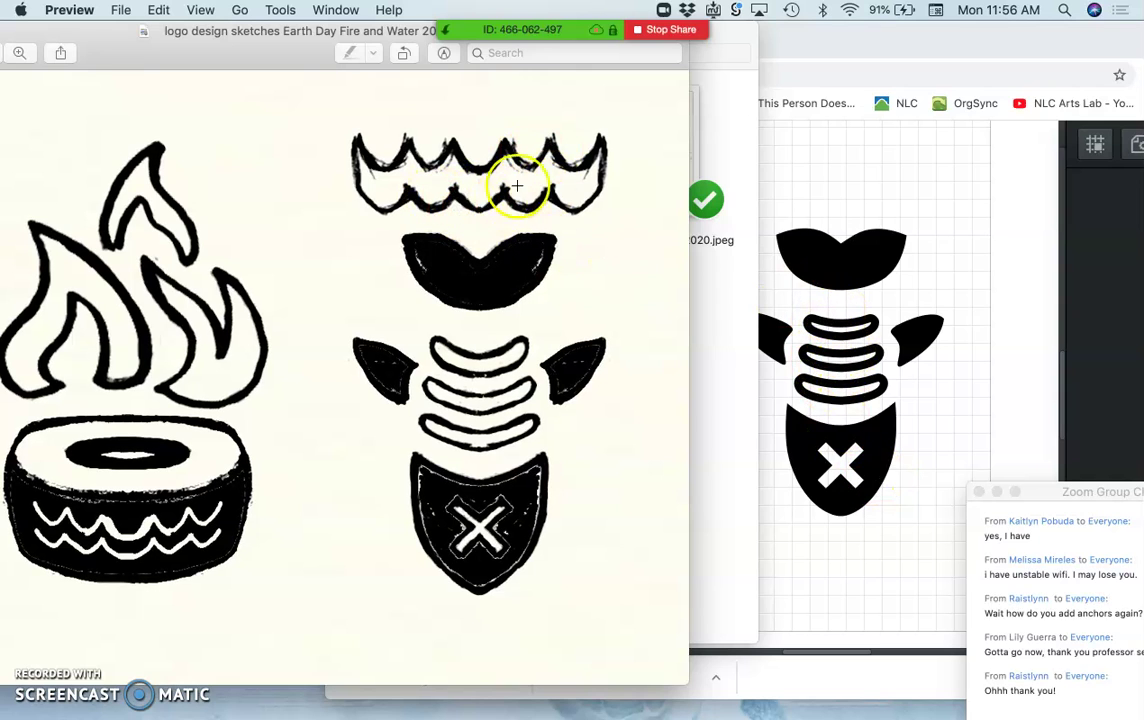
Back in Vectr, show the scanned sketch layer, hide both ellipse layers and lock all the shape layers
click(843, 262)
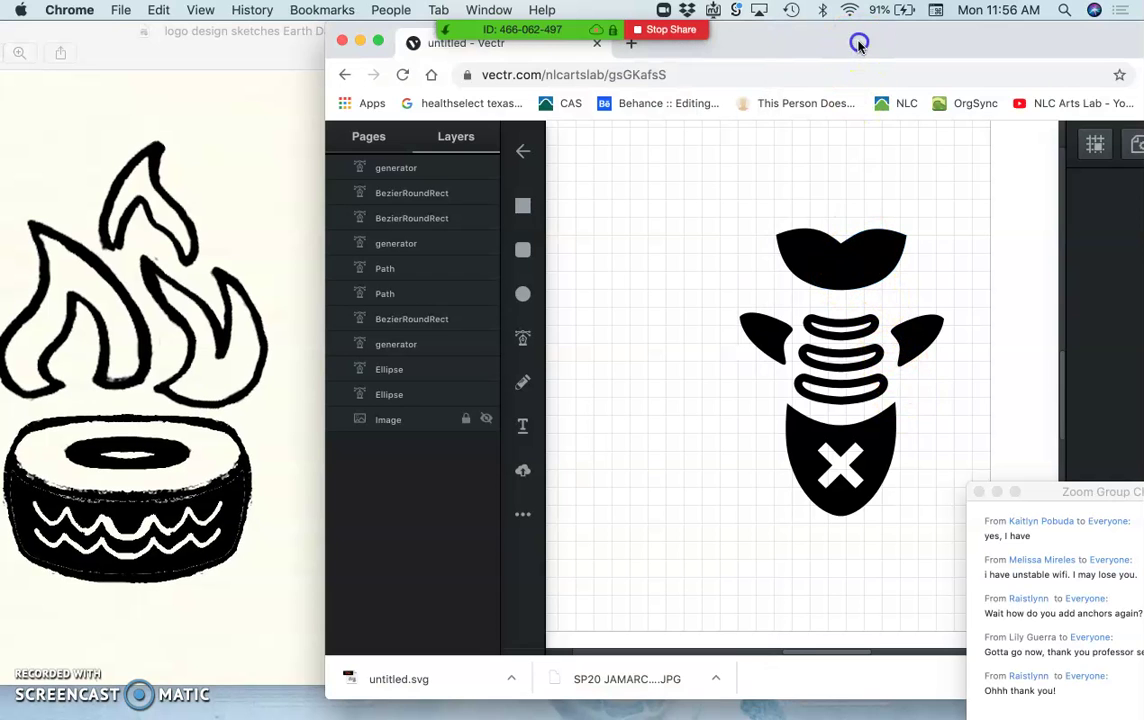
drag(858, 45, 564, 65)
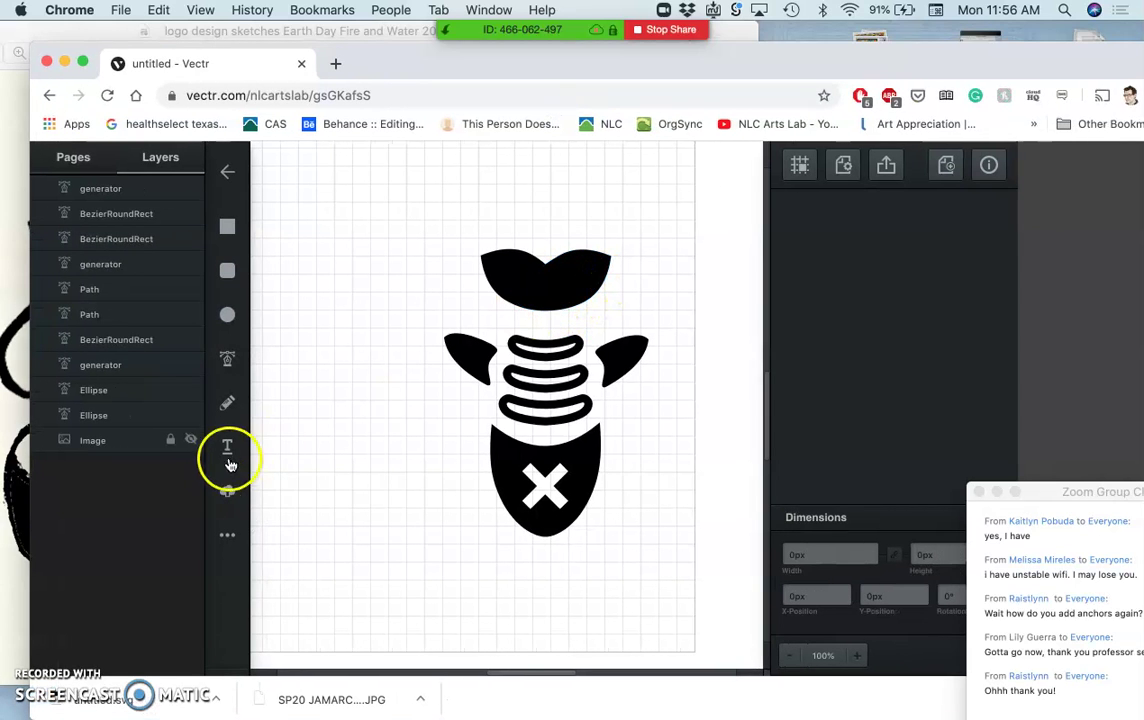
click(191, 440)
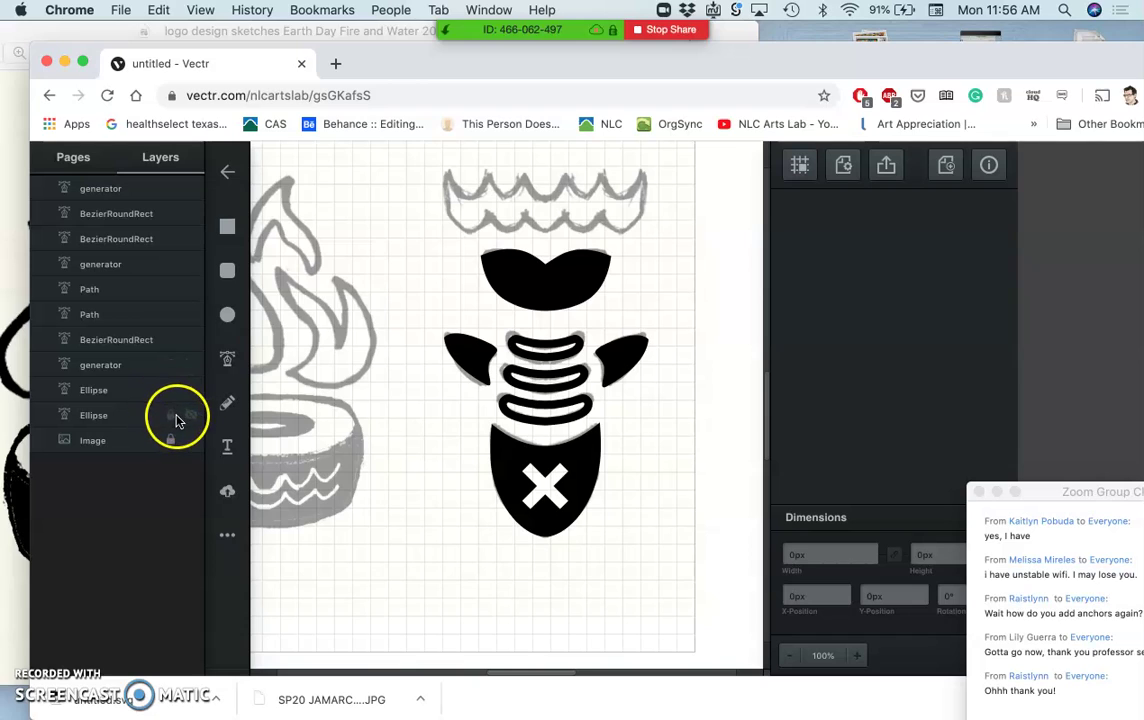
click(191, 416)
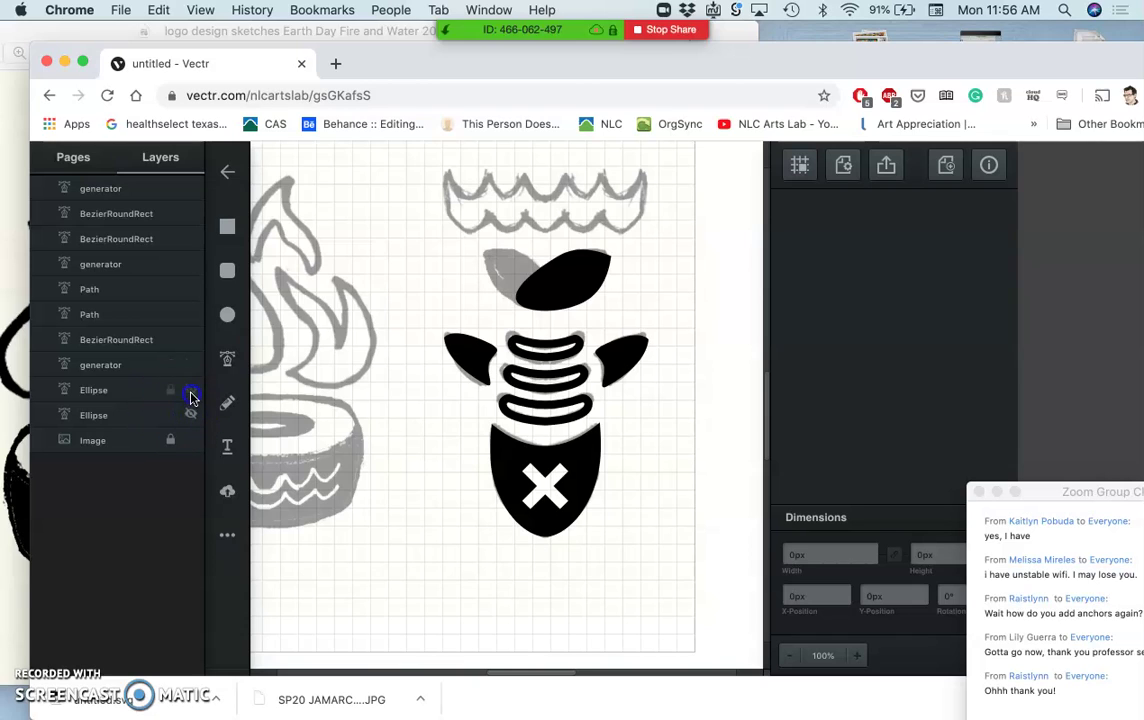
click(191, 391)
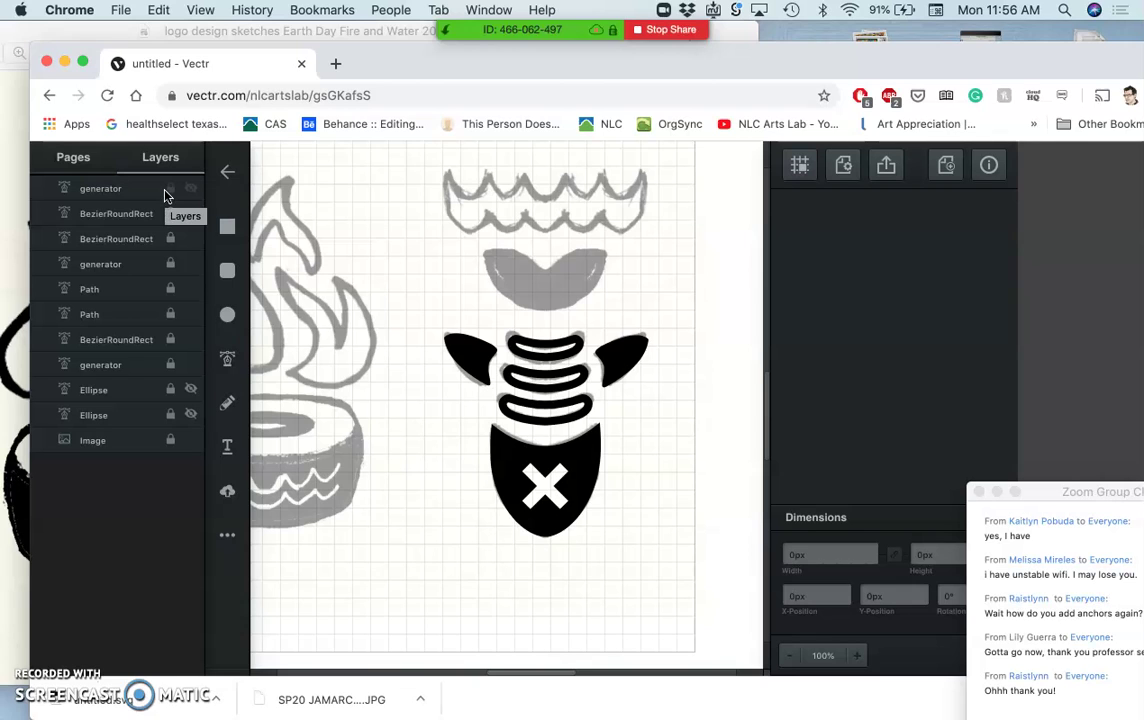
click(403, 320)
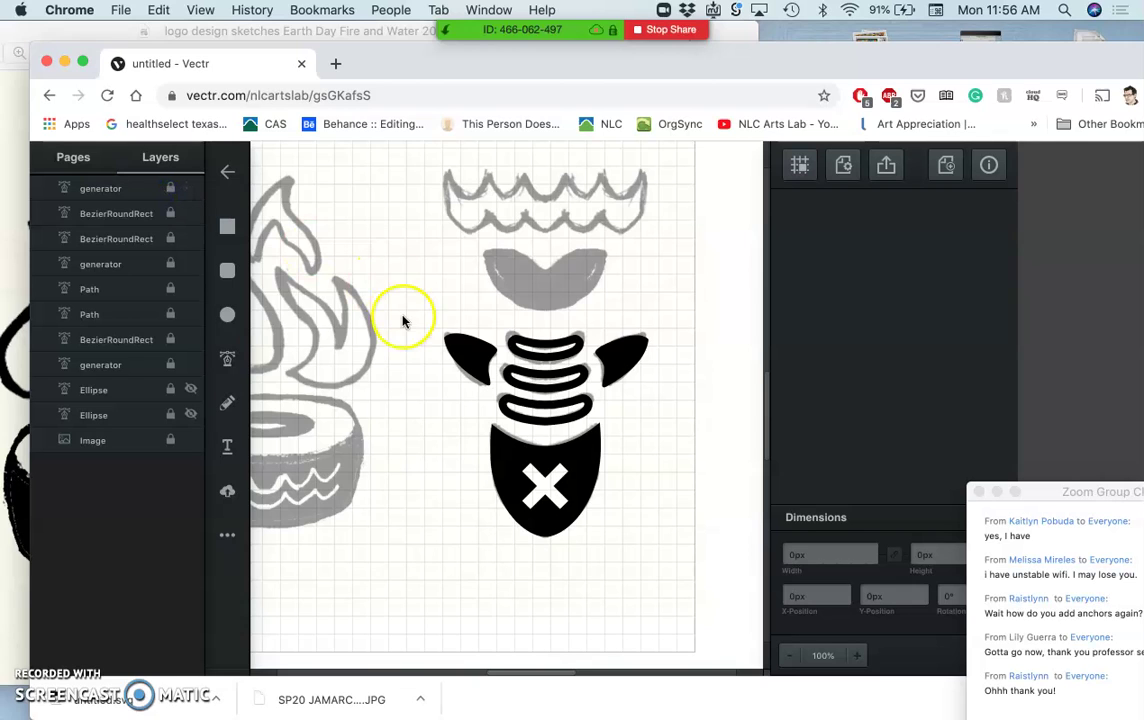
With the Pen tool, draw a closed four-point path over the sketch's top shape through both outer corners, the bottom centre and the notch
click(228, 362)
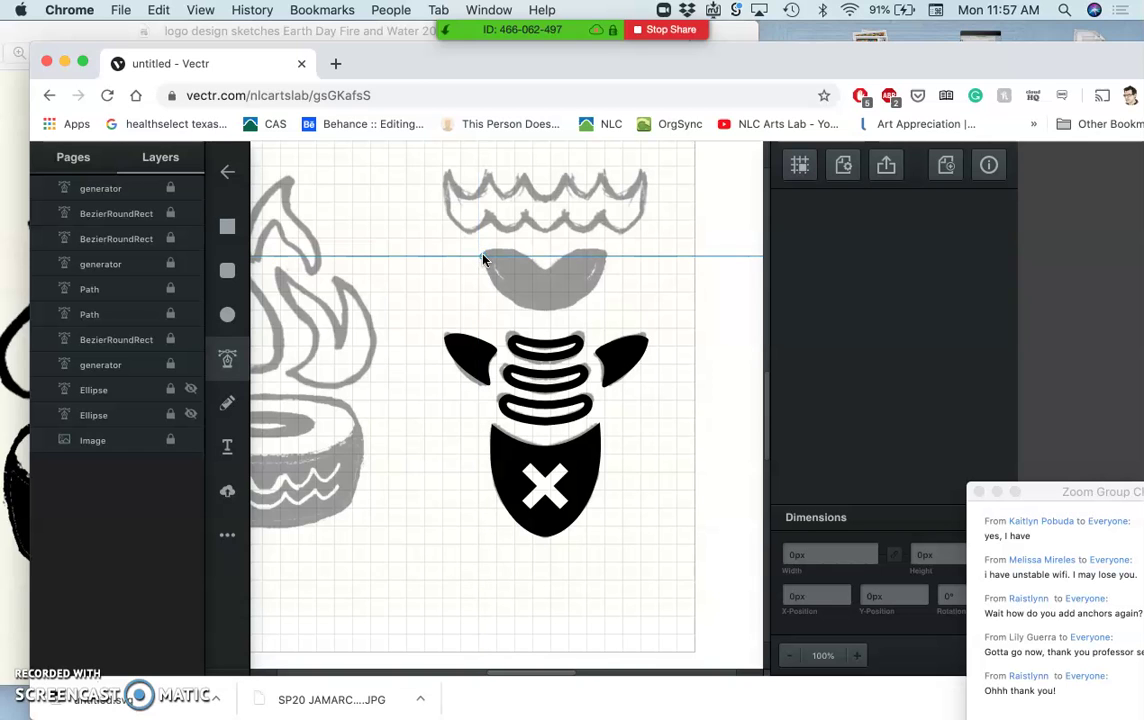
key(super+plus)
scroll(483, 260, up, 3)
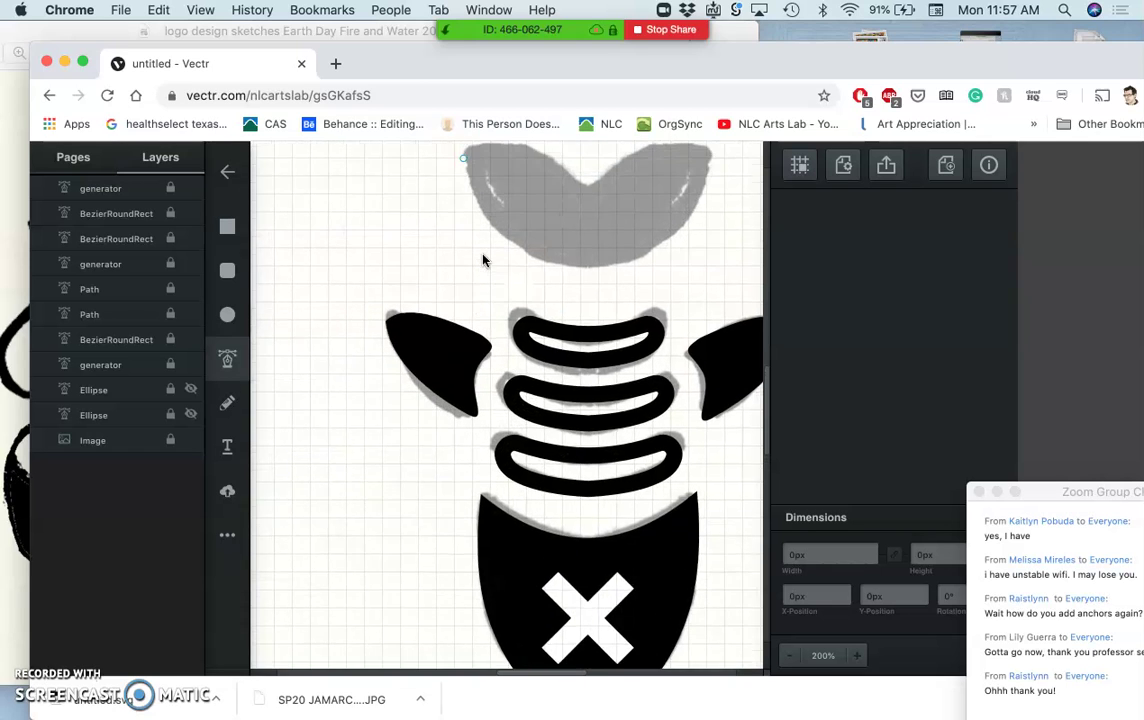
scroll(483, 258, up, 2)
click(454, 256)
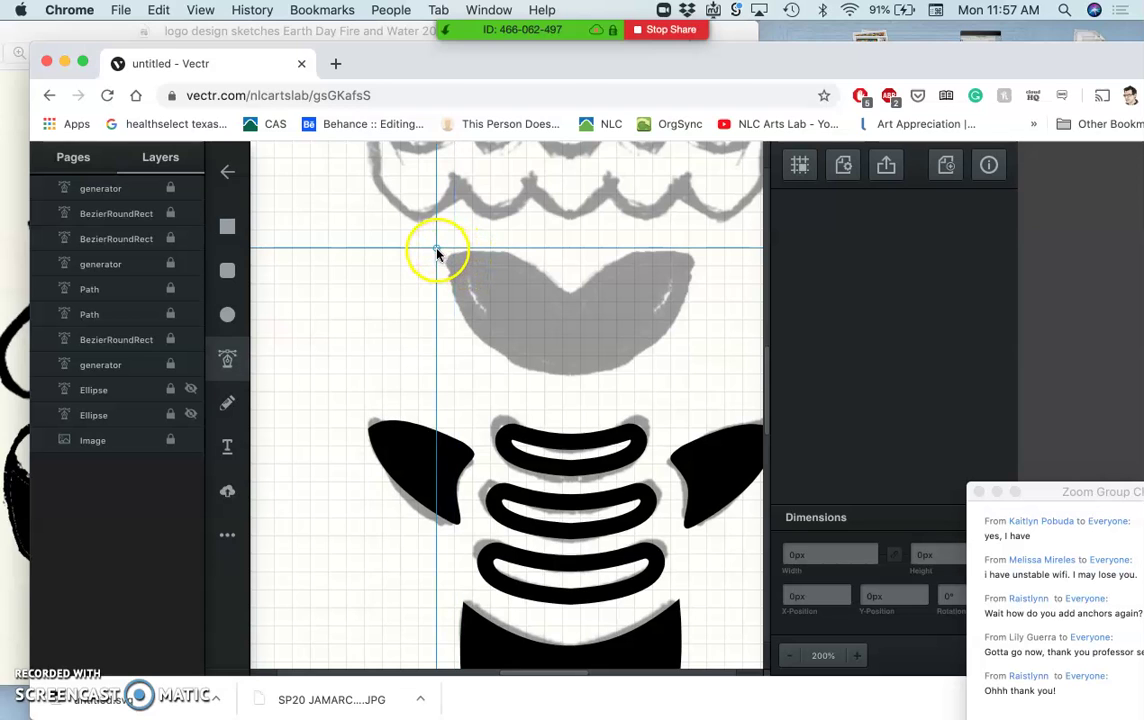
click(437, 251)
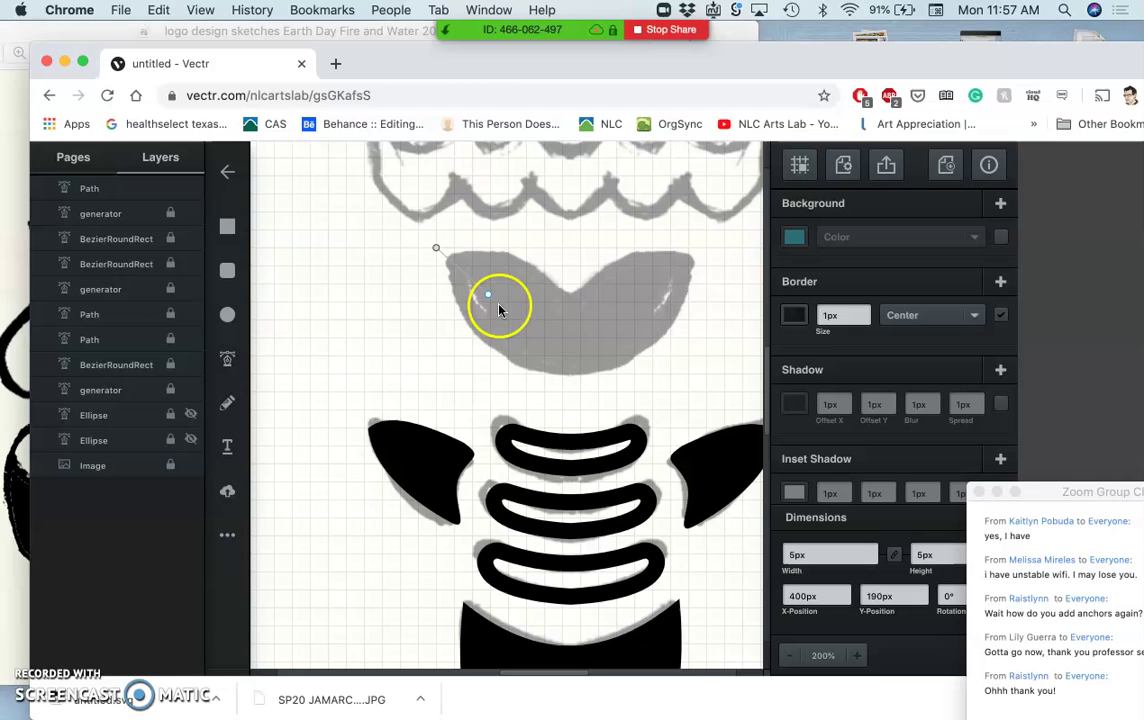
click(571, 375)
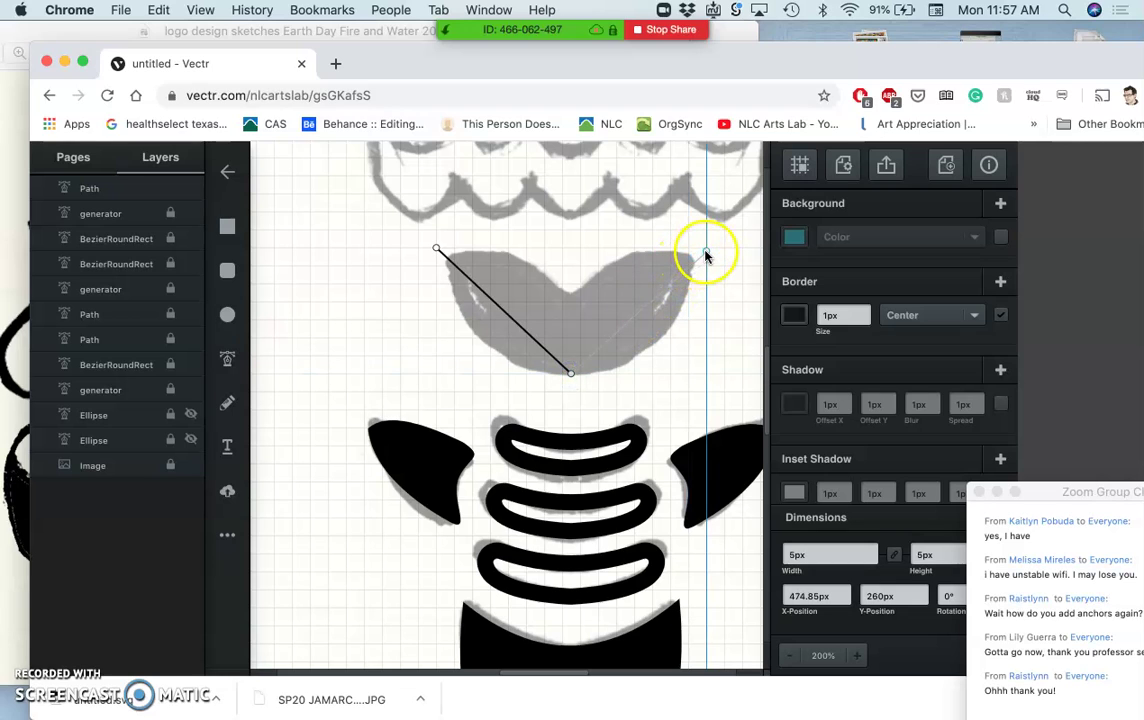
click(705, 253)
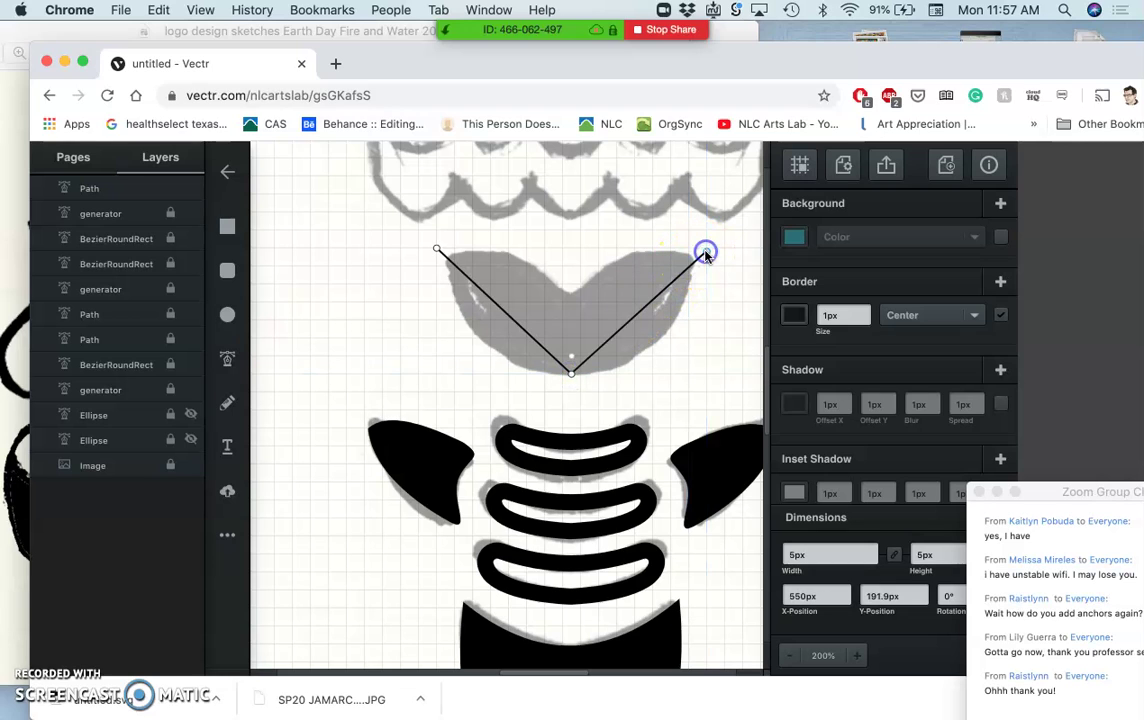
click(571, 297)
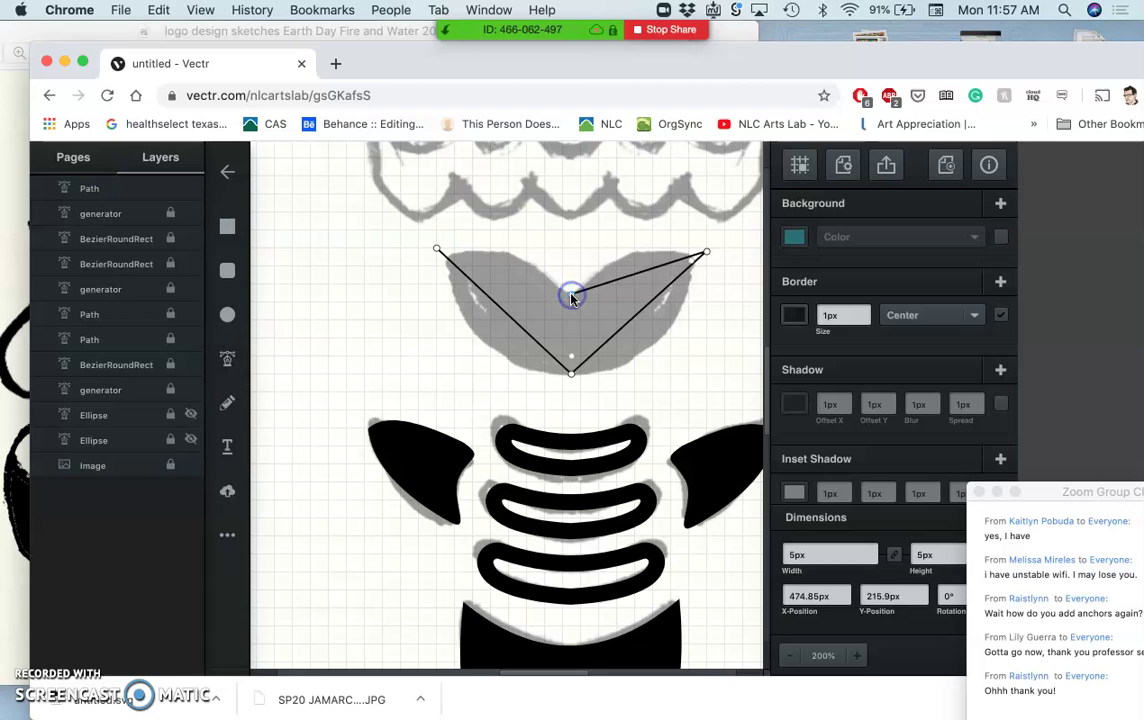
click(437, 250)
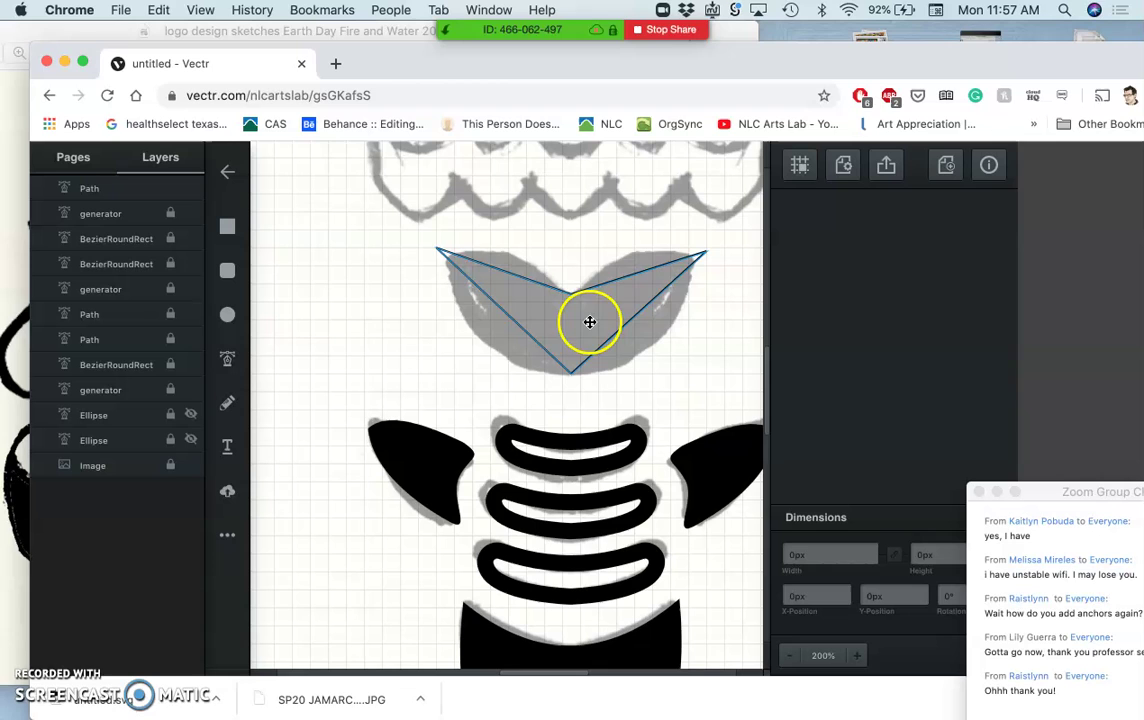
click(632, 273)
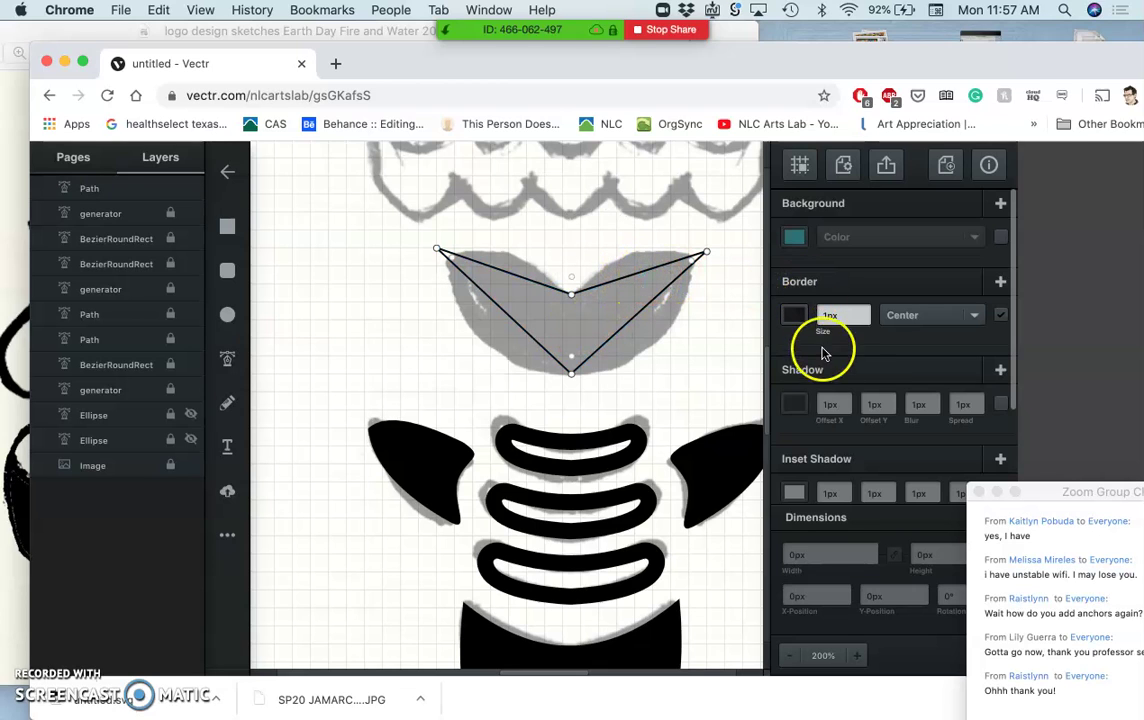